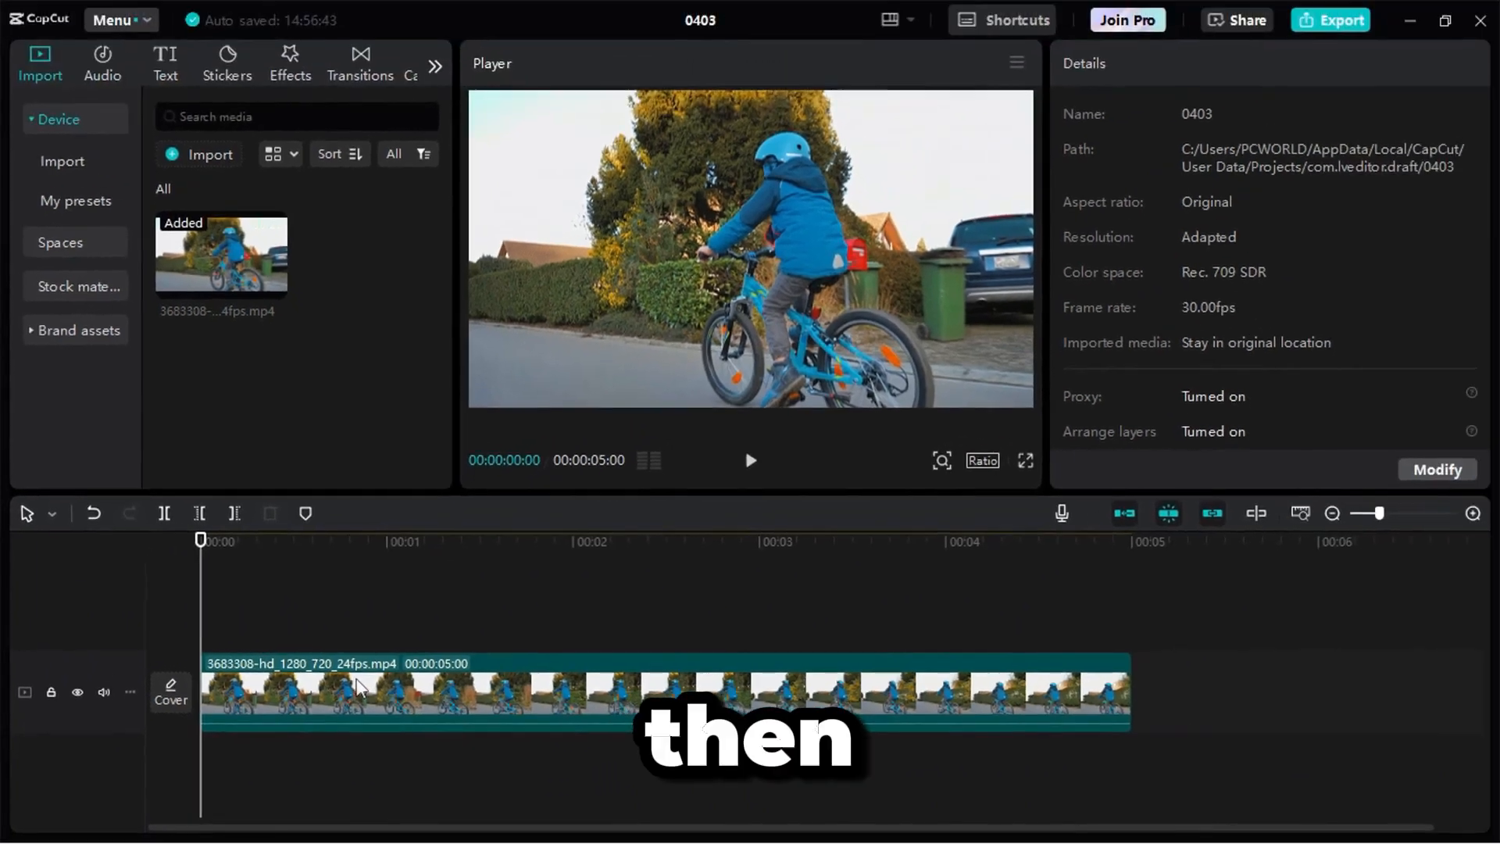
Select the bicycle clip, bring up its HSL adjustments and increase the saturation of the blue range.
click(773, 671)
click(1496, 2)
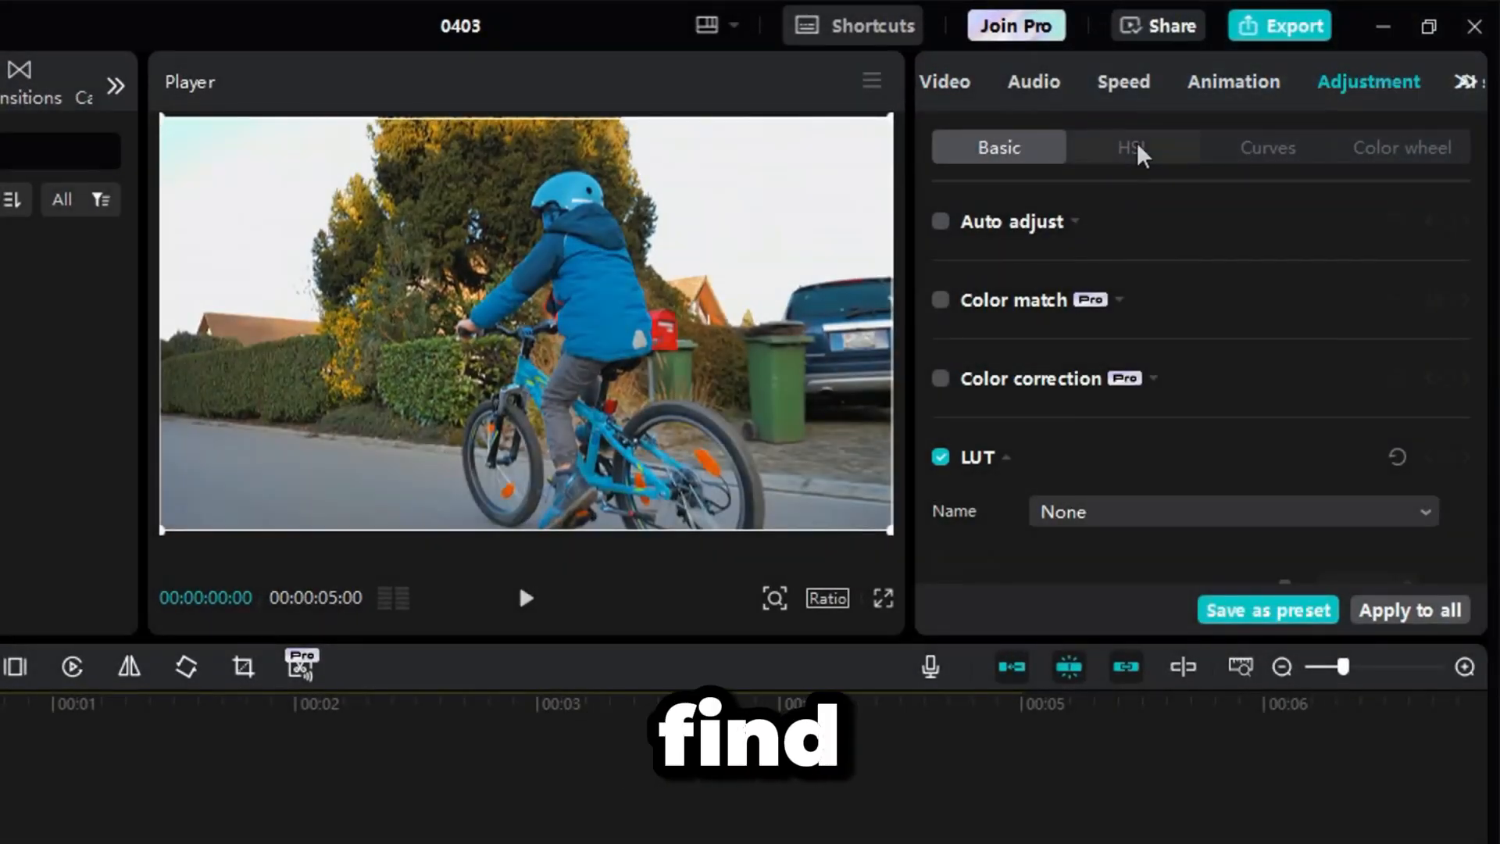
click(1136, 150)
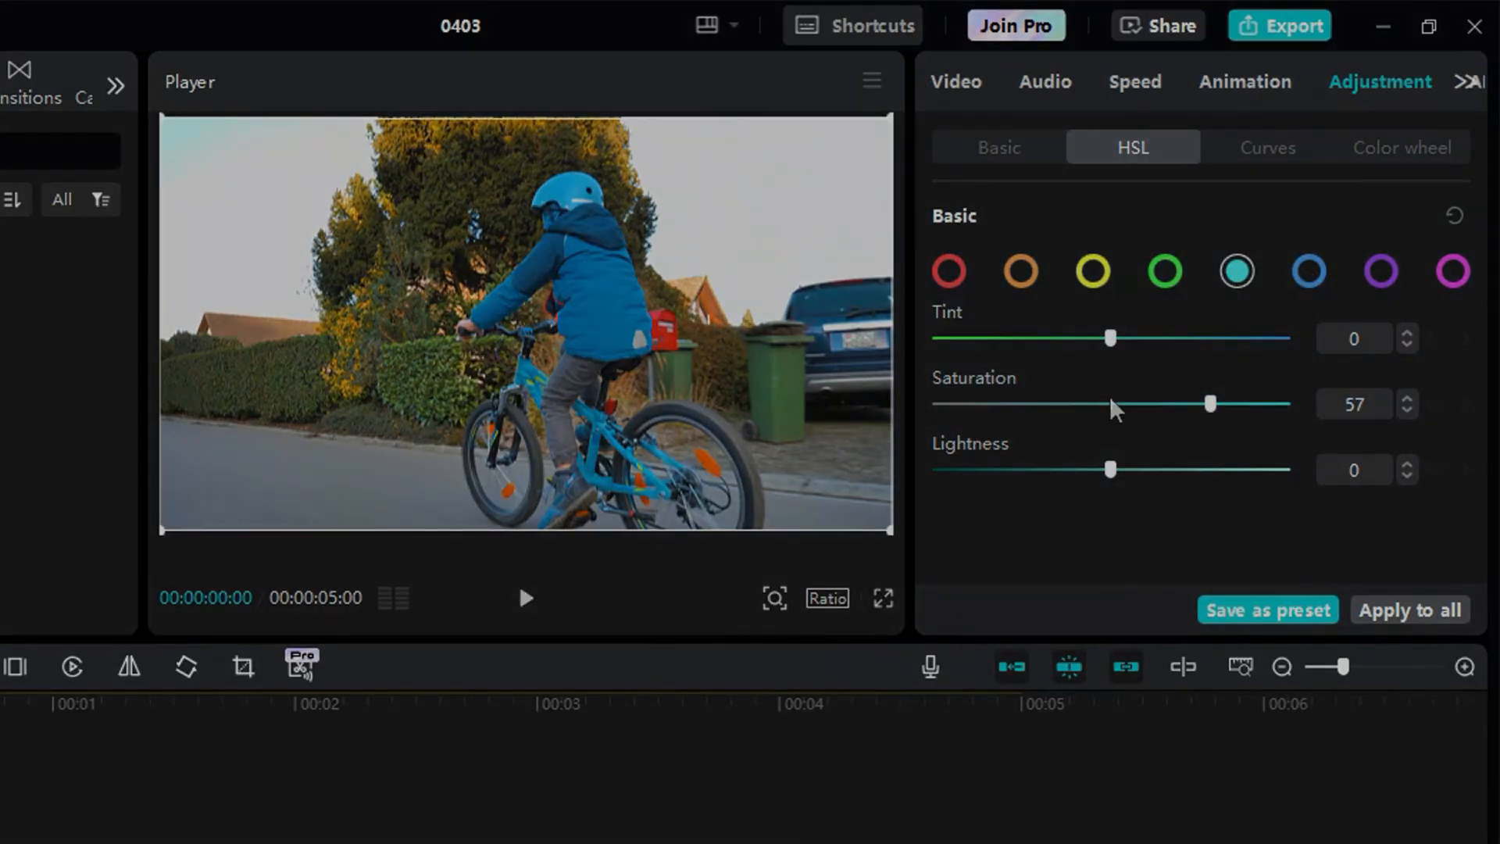
click(1308, 271)
drag(1111, 404, 1205, 404)
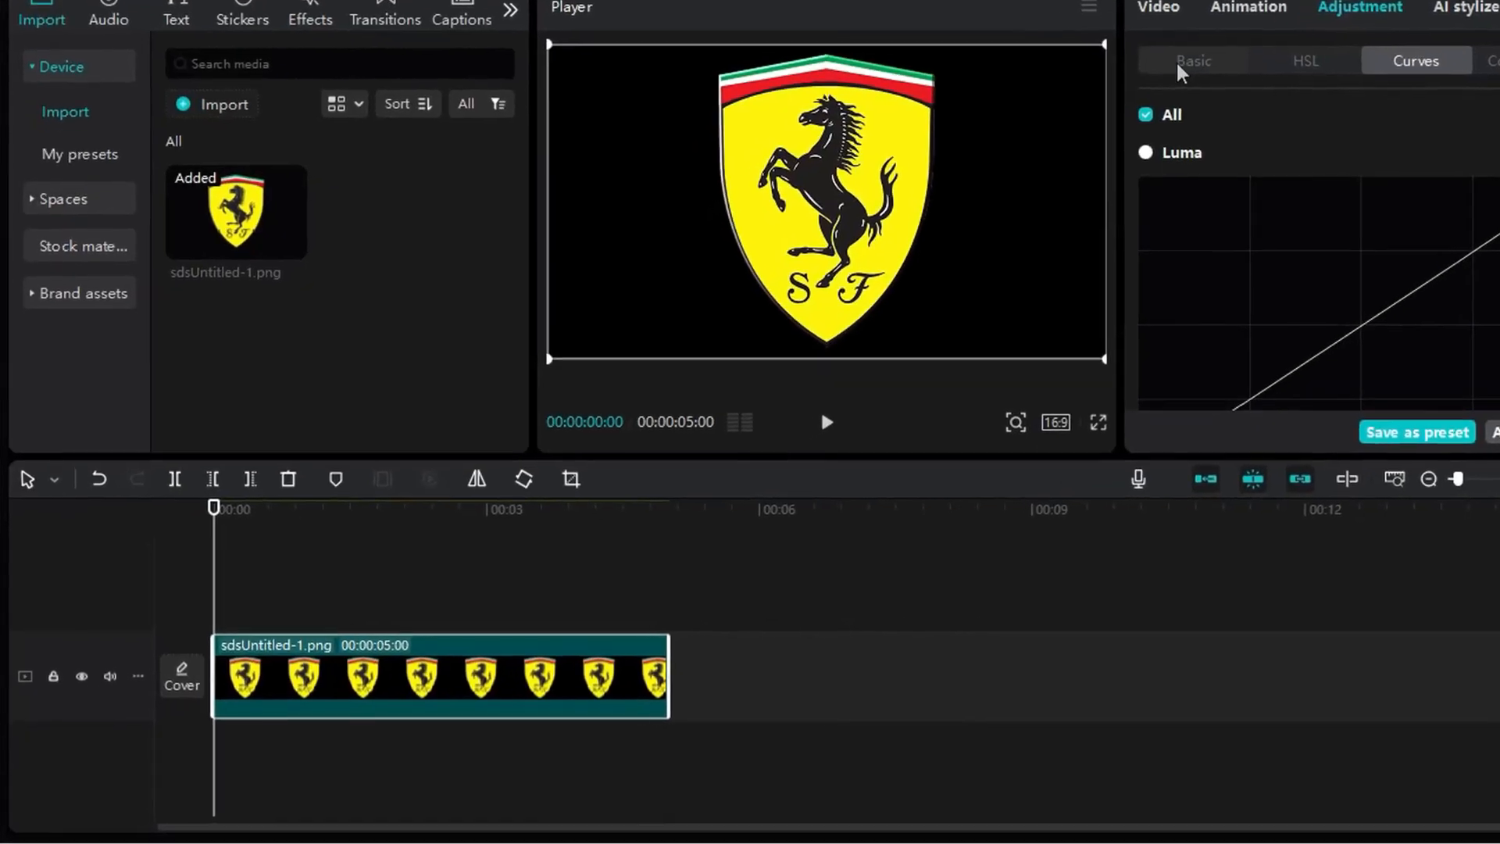
Duplicate the logo clip on a track above and raise the copy's luma curve until it turns white.
click(1180, 66)
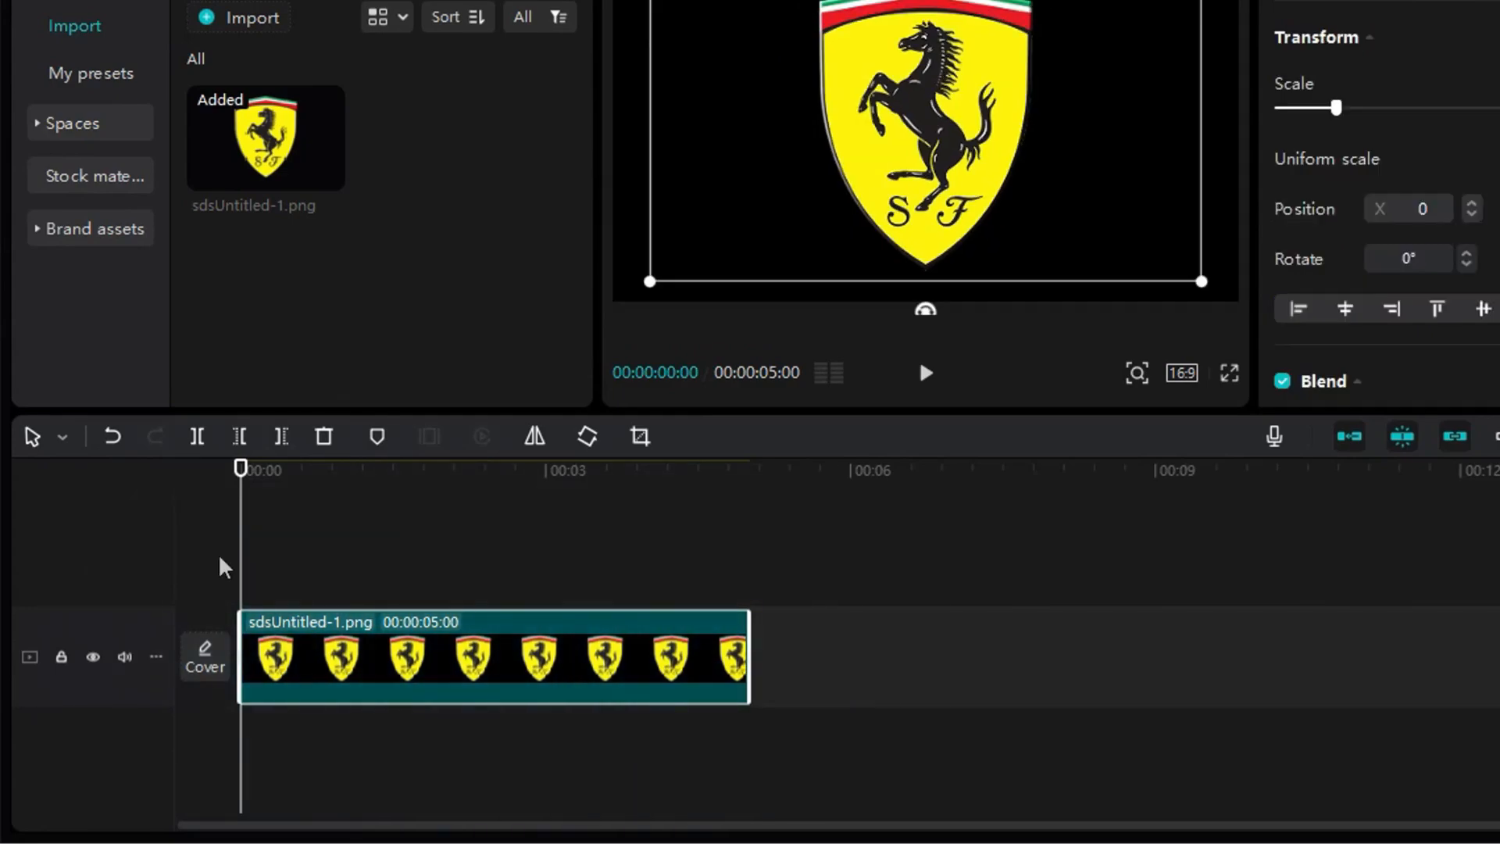
key(ctrl+v)
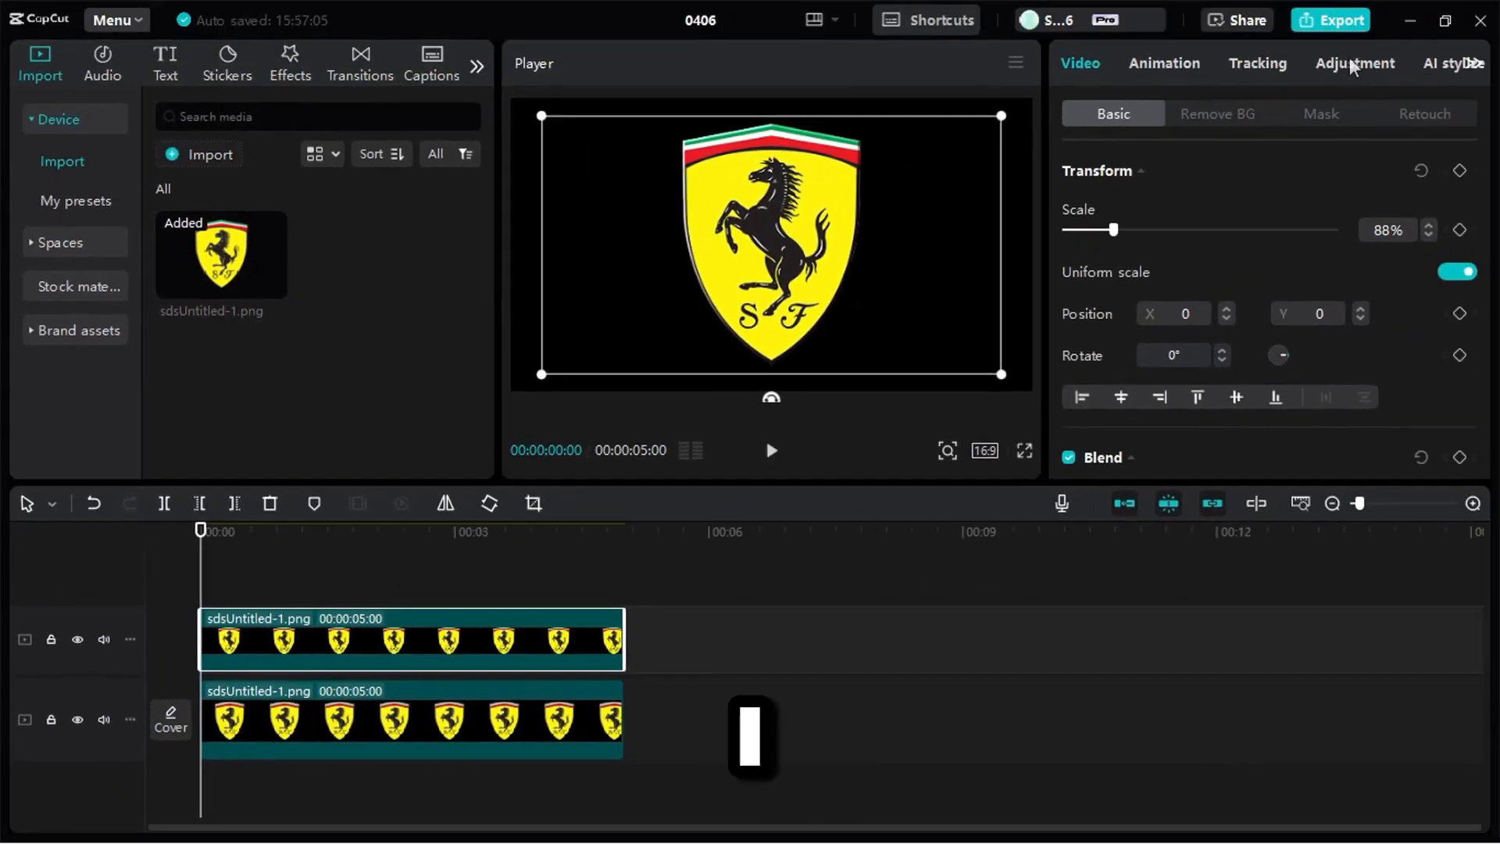
click(1320, 66)
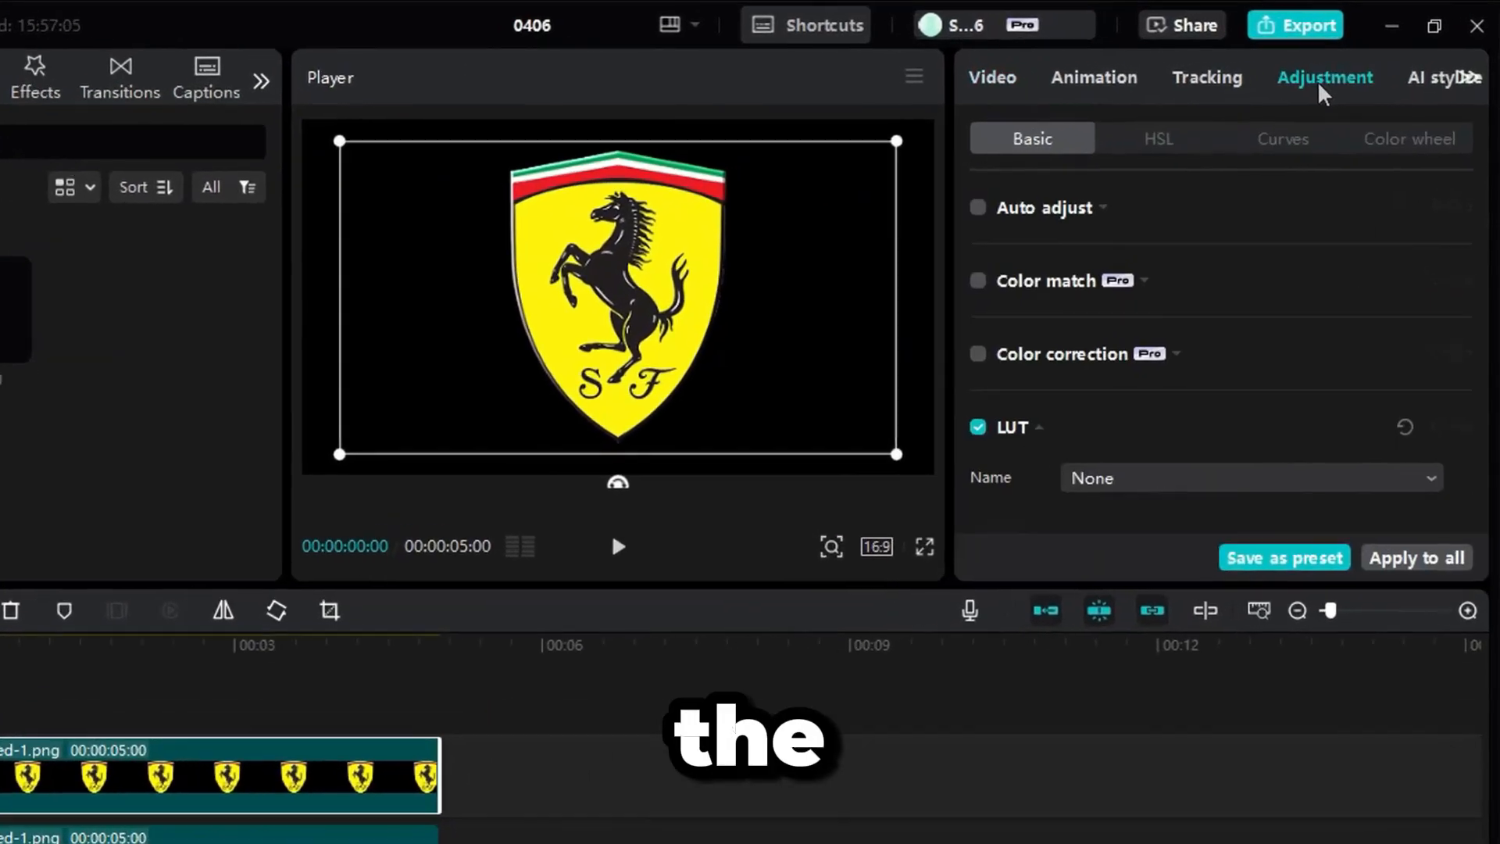
click(1280, 149)
scroll(1122, 268, down, 1)
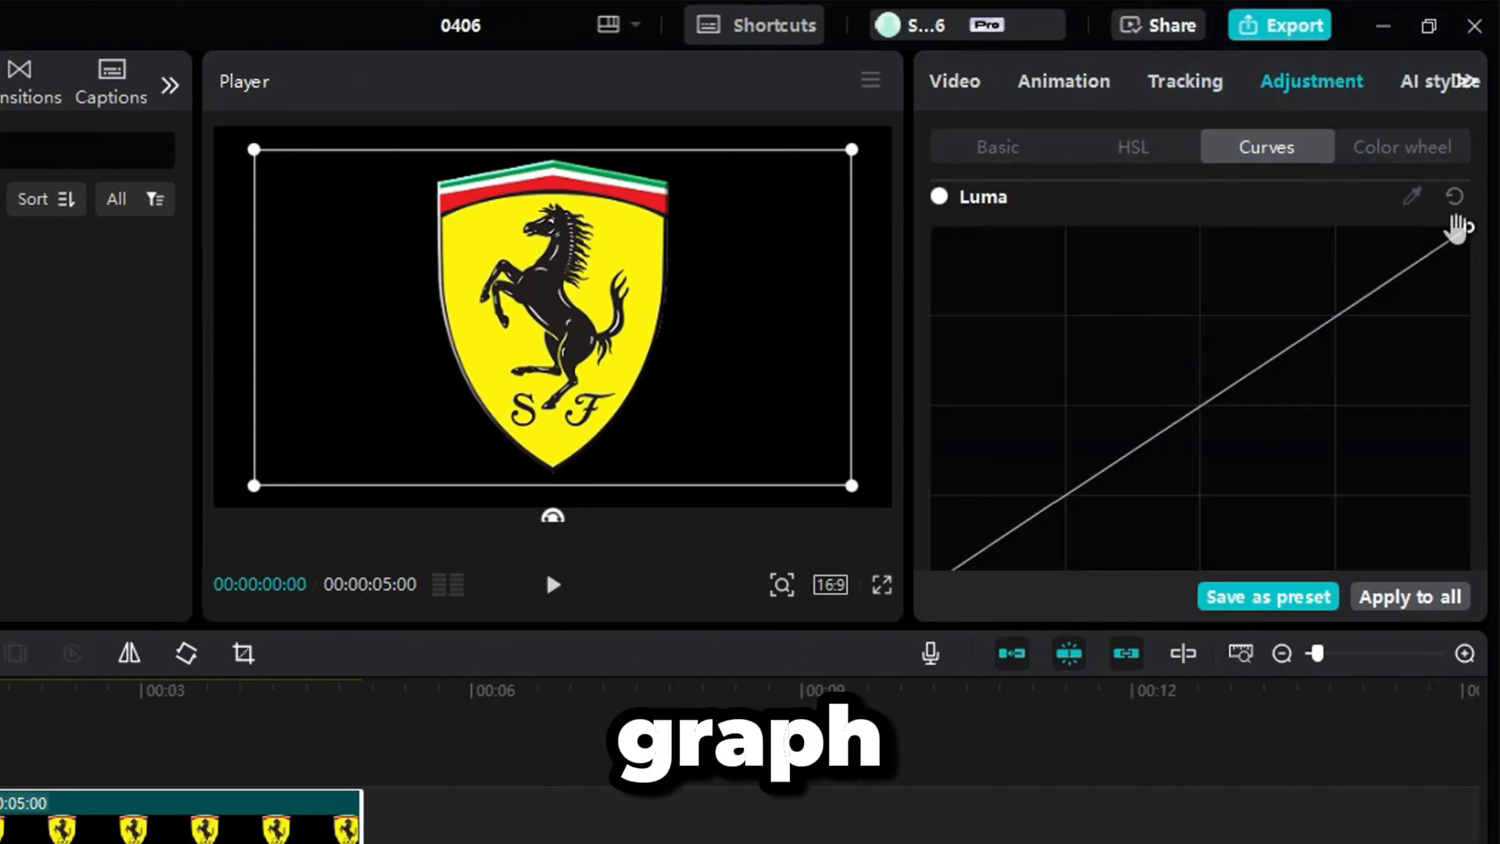
drag(1468, 227, 1035, 200)
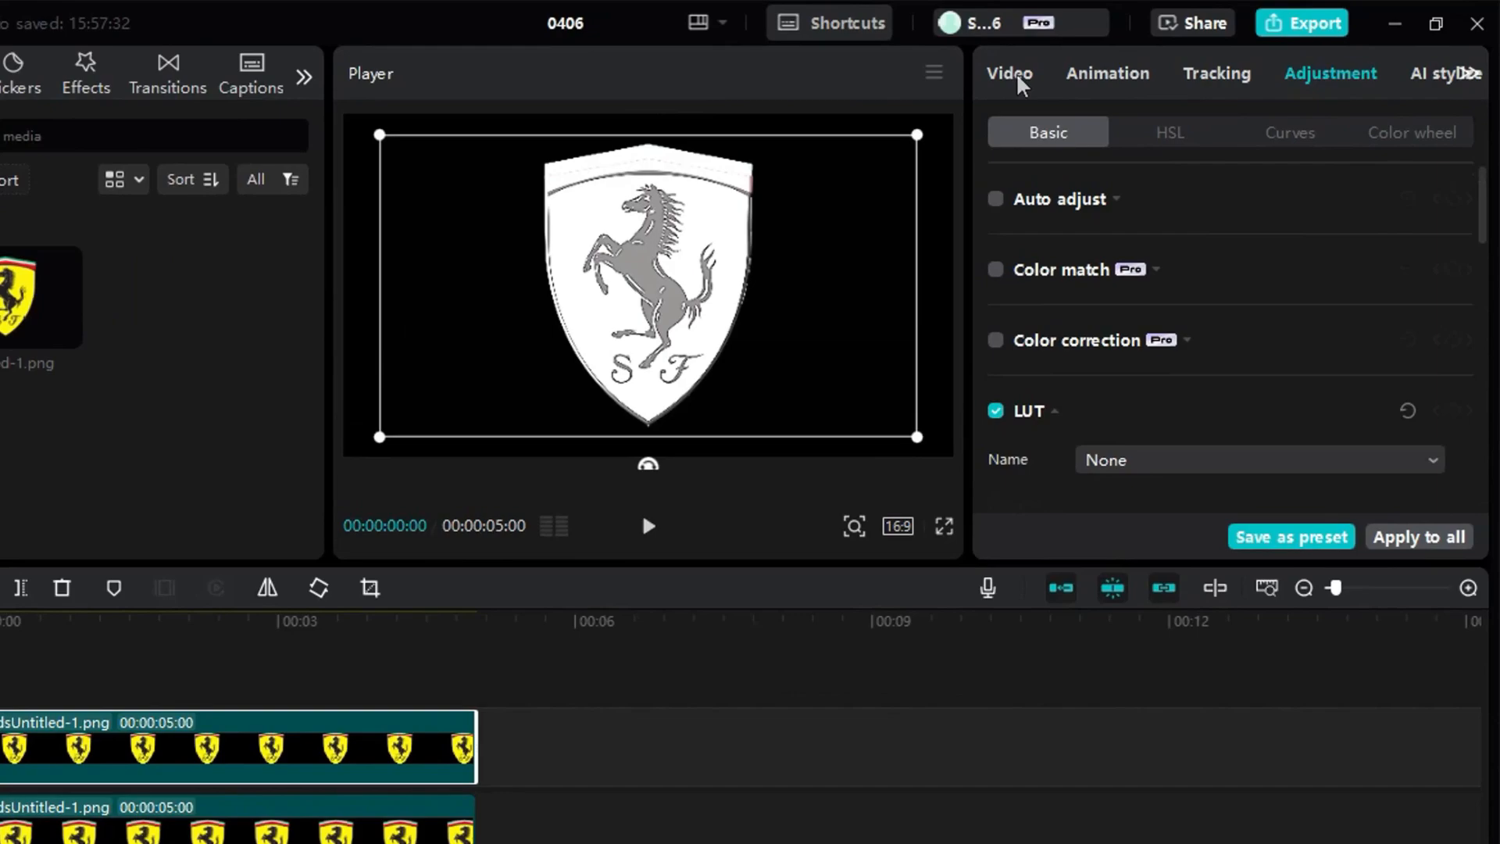
Apply a Mirror mask to the white logo copy and rotate the mask to -45°.
click(1106, 60)
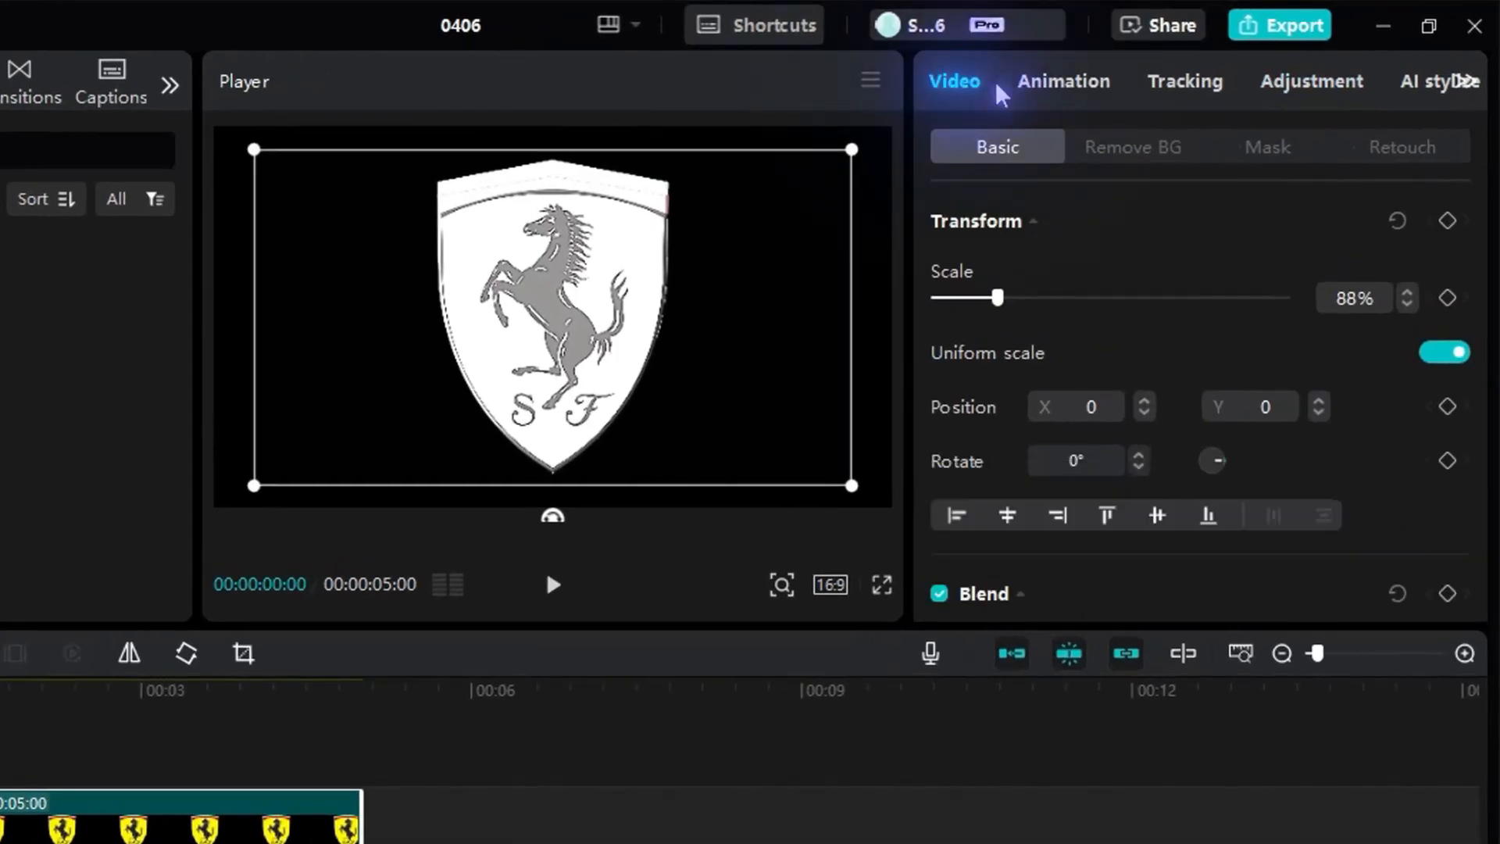
click(1266, 156)
click(1196, 300)
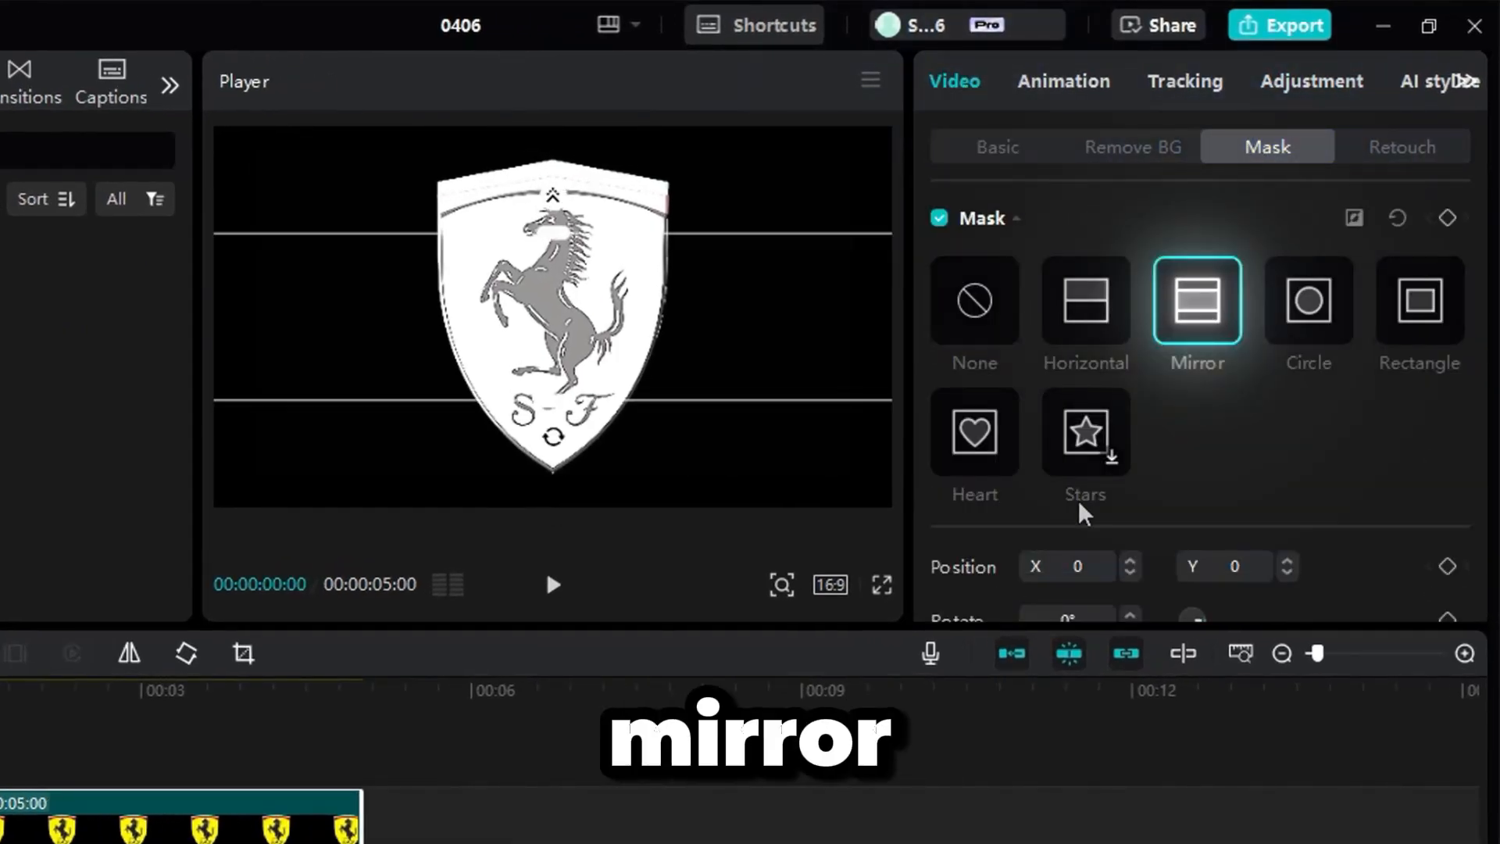
drag(552, 516, 495, 446)
scroll(1101, 447, down, 2)
double_click(1102, 447)
text(-45)
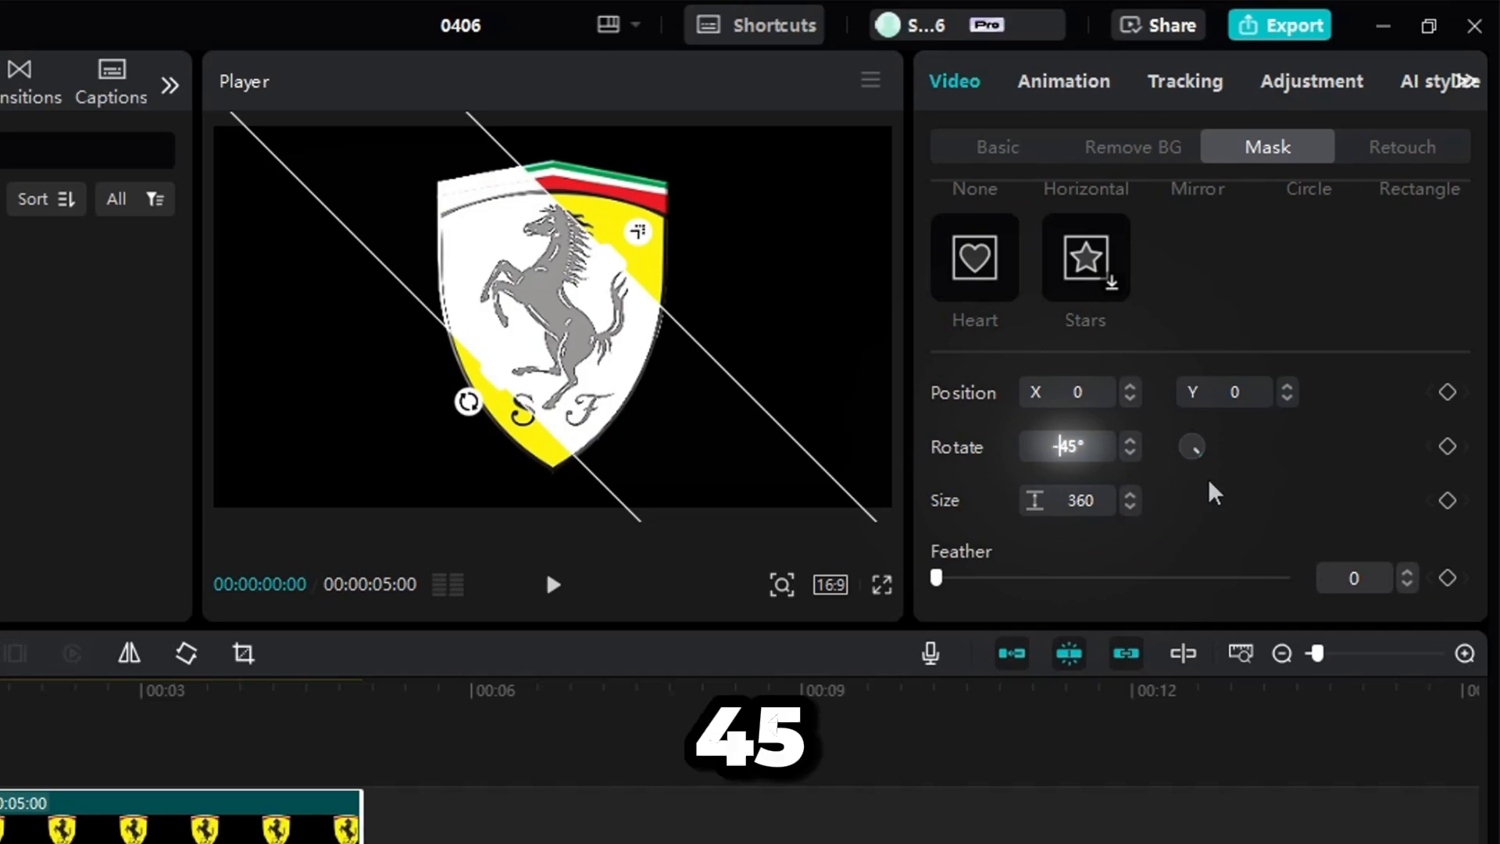
click(1214, 495)
Narrow the mirror mask to a thin diagonal band across the logo and feather its edges.
drag(579, 335, 575, 331)
click(1129, 507)
click(1129, 507)
click(1130, 507)
click(1129, 507)
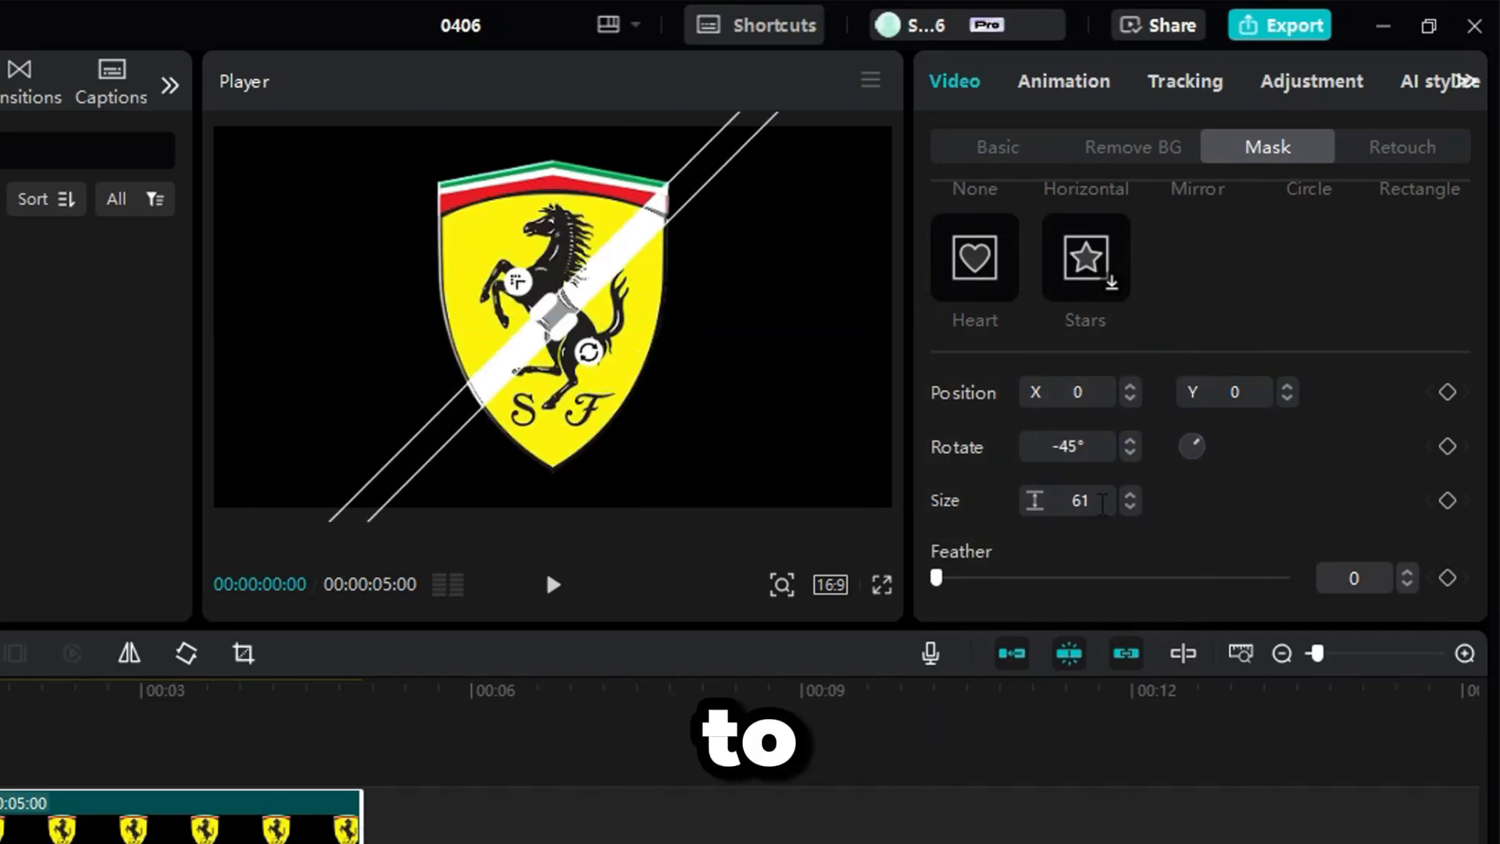
click(1129, 507)
drag(936, 578, 984, 578)
click(1407, 572)
drag(574, 319, 579, 324)
Keyframe the mask at the clip's start, move the band beyond the logo's upper-left corner, and set the playhead to about 1 second.
scroll(1059, 289, up, 2)
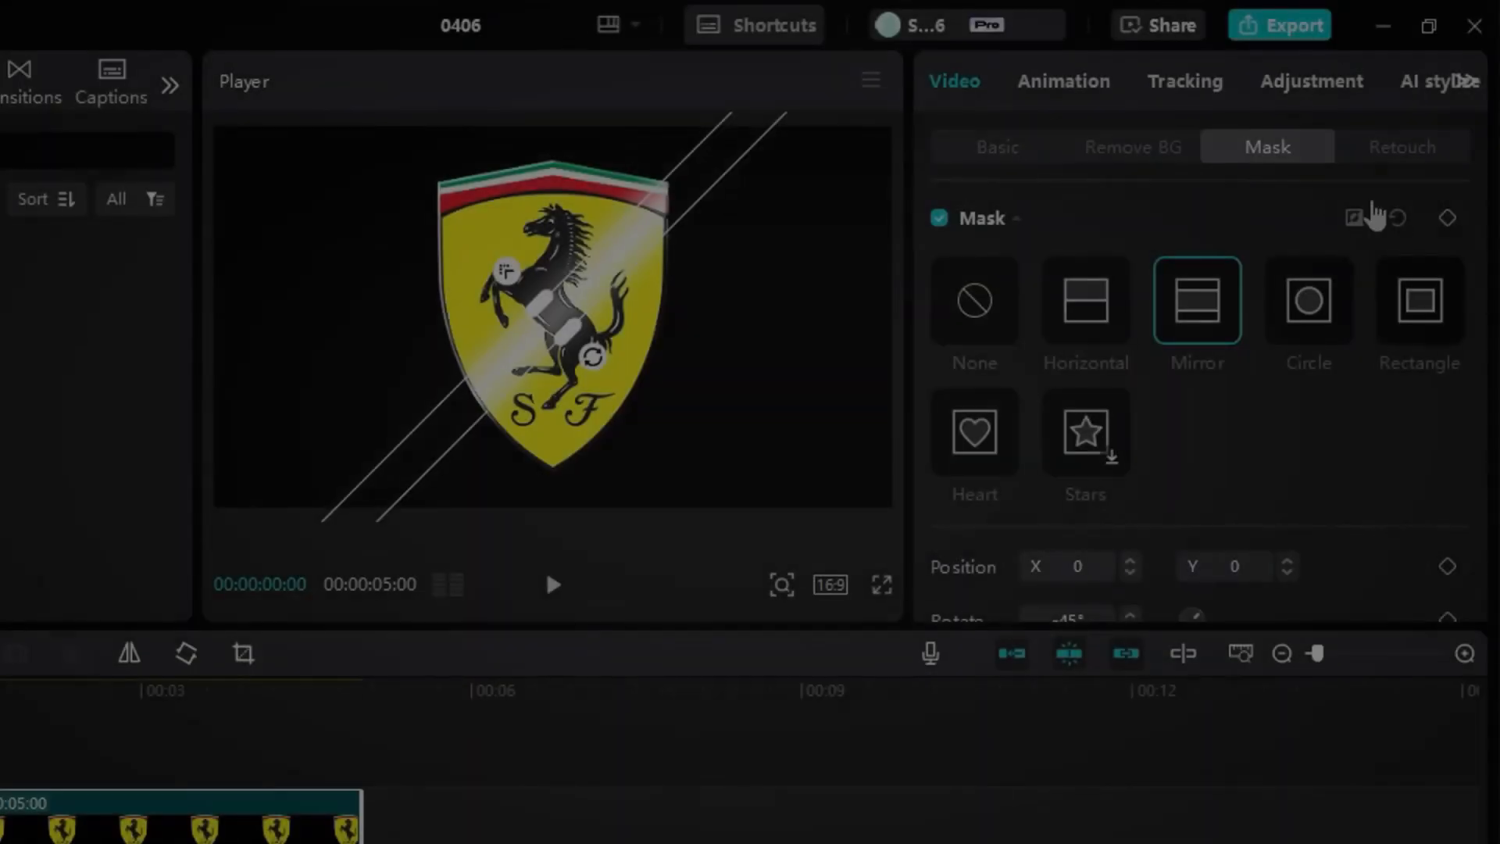
click(1447, 218)
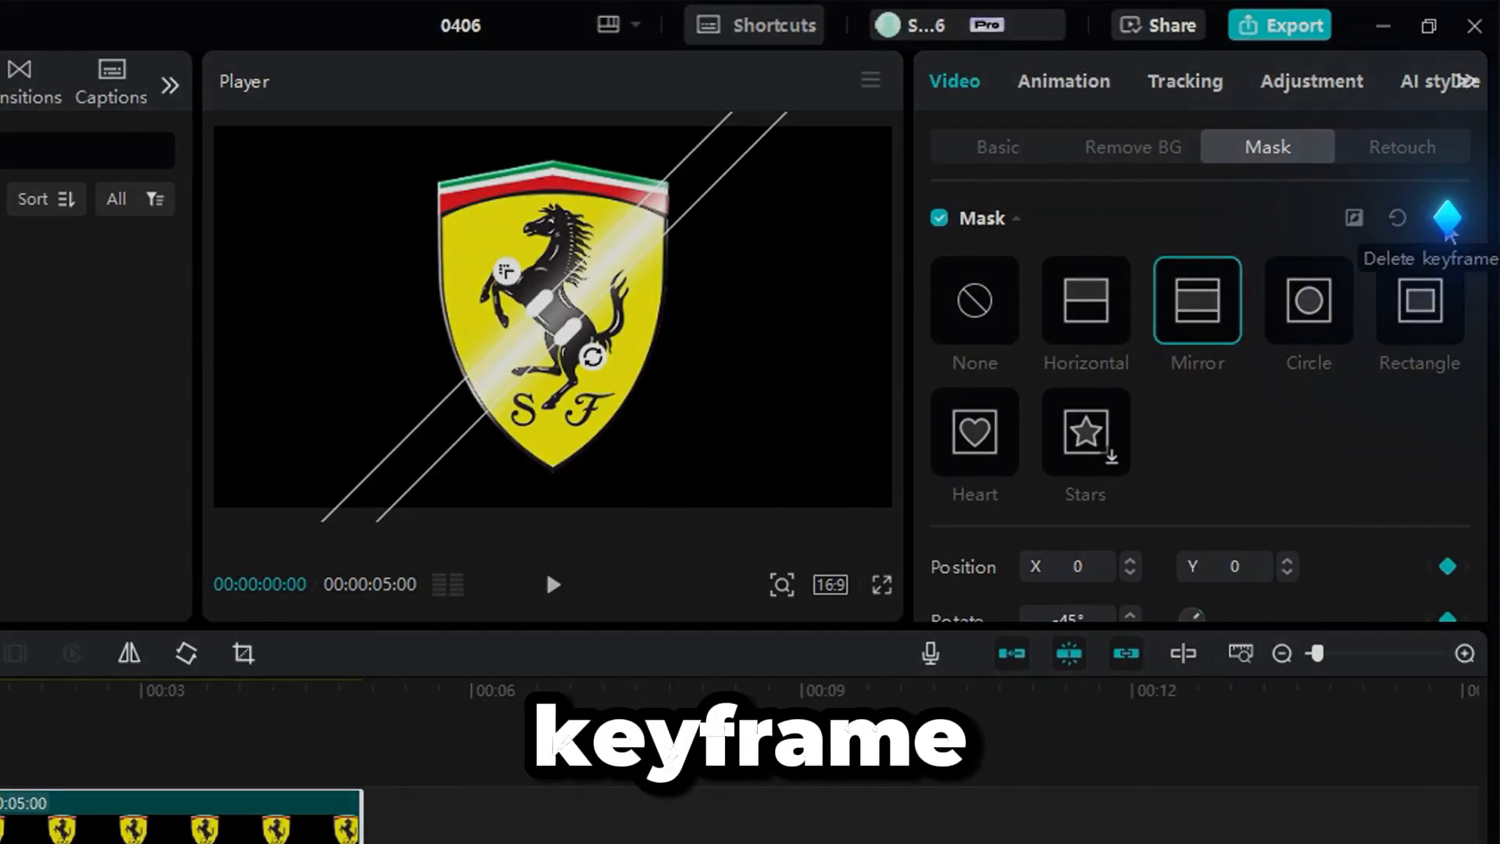
drag(445, 430, 337, 279)
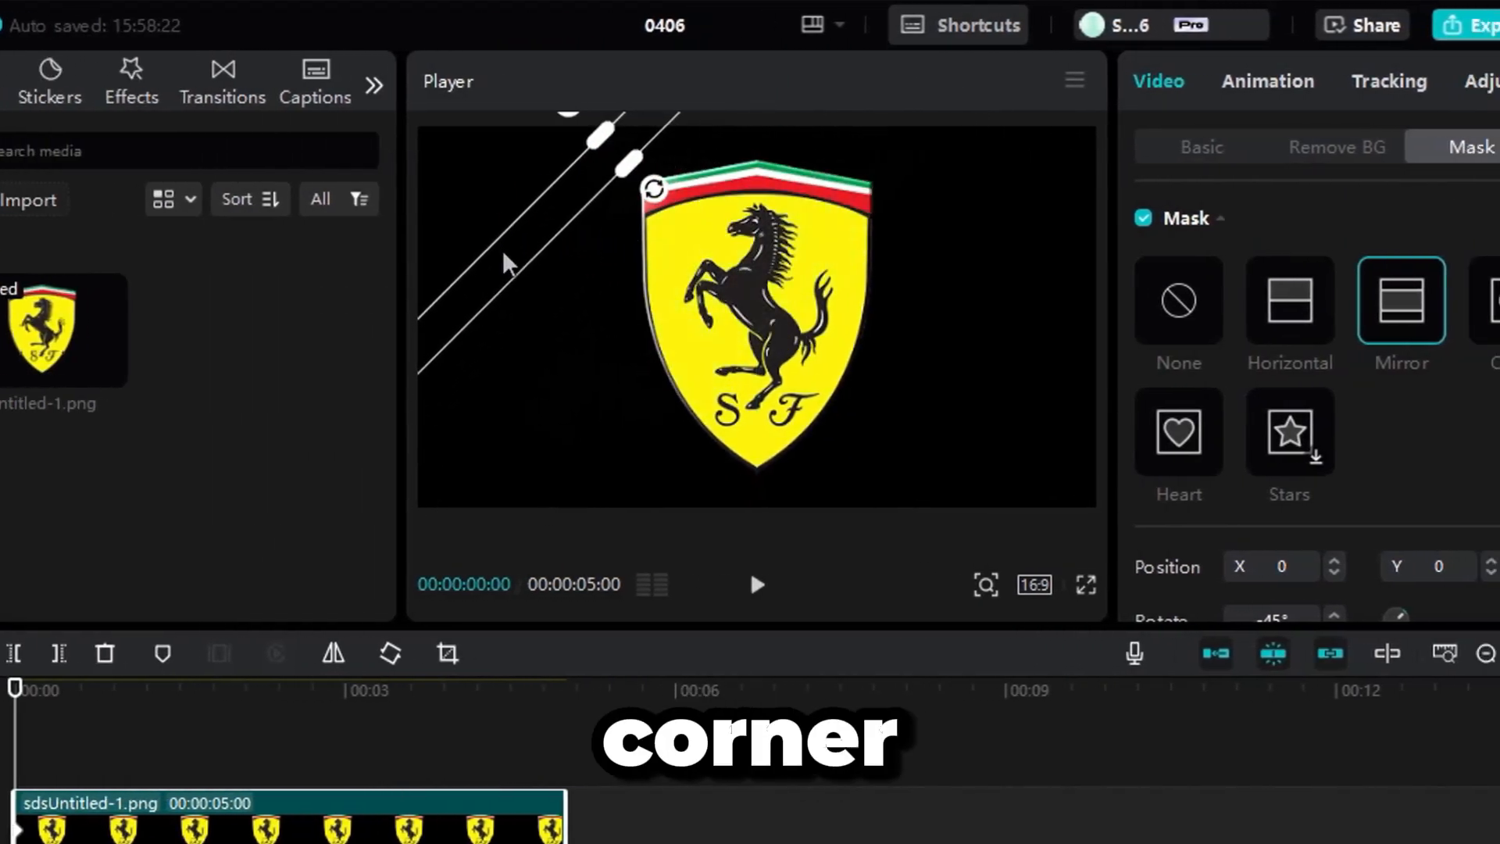
drag(504, 254, 476, 254)
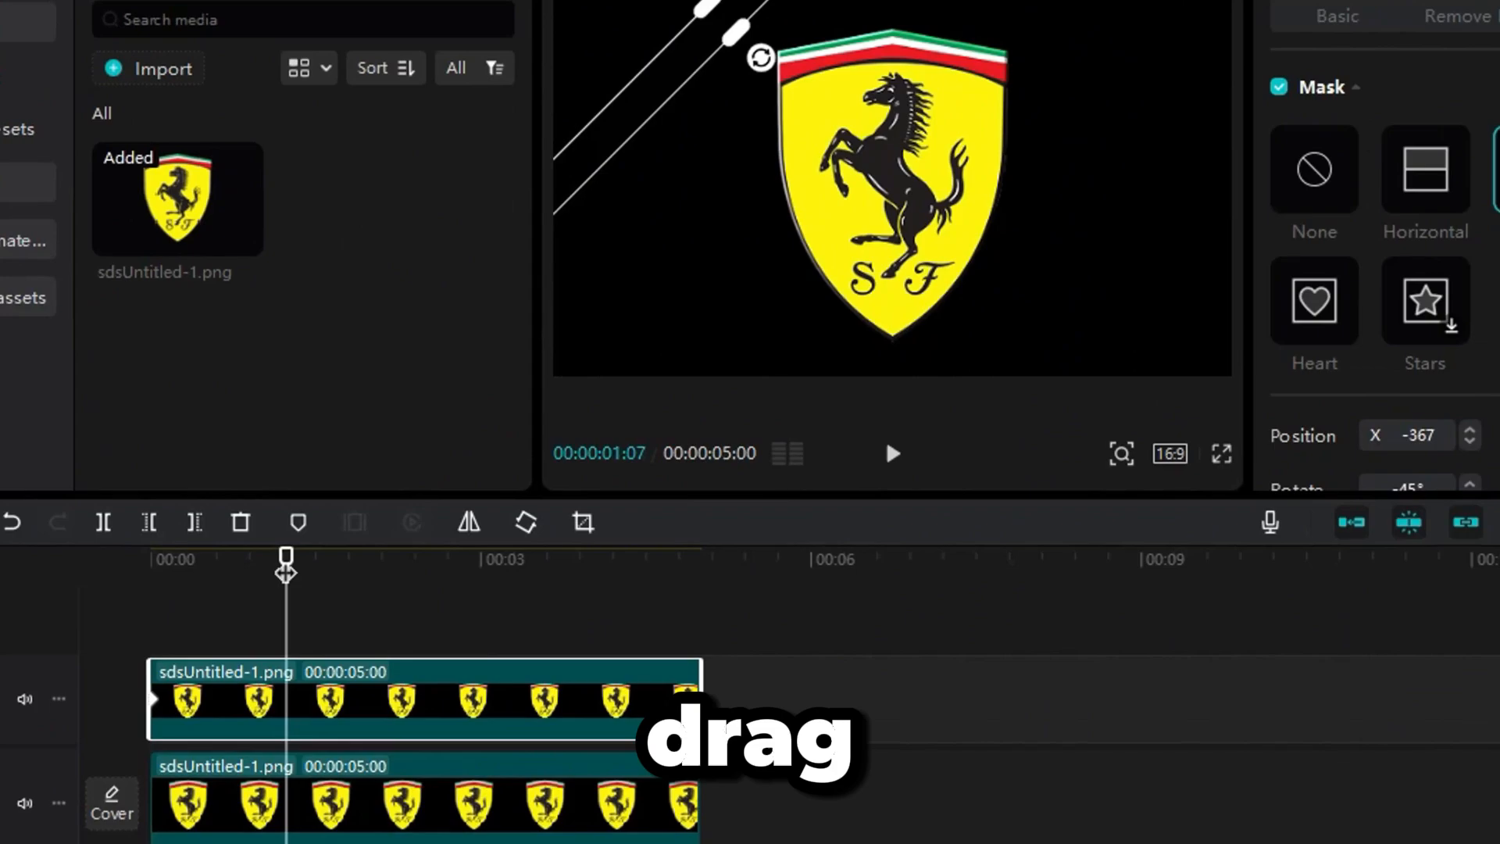
drag(396, 453, 371, 453)
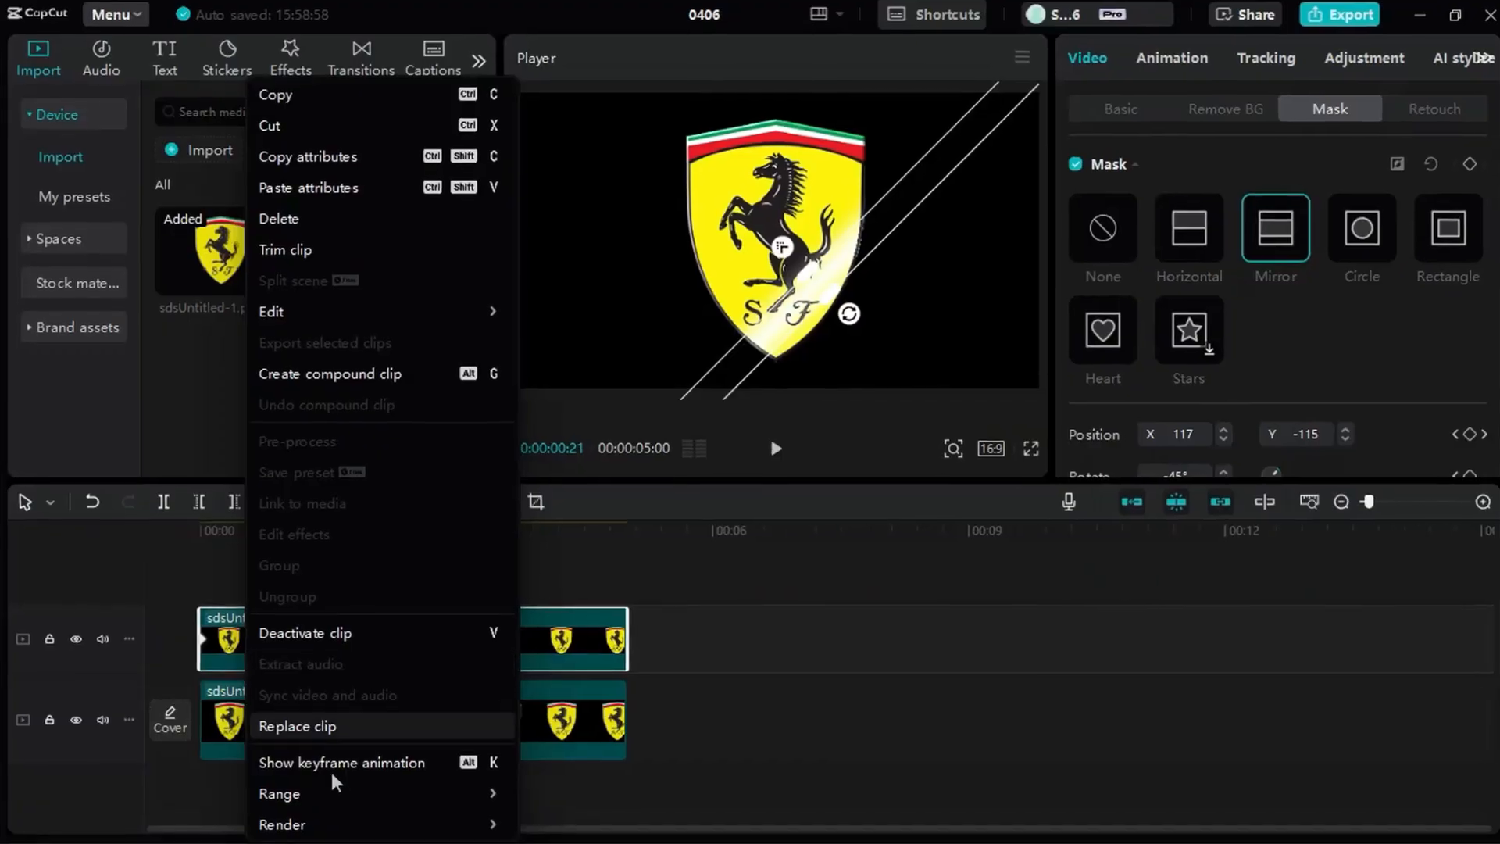
Show the mask's keyframe animation and shape its Position X graph into a smooth curve by pulling out the first keyframe's handle.
click(335, 766)
scroll(326, 612, up, 2)
click(201, 664)
click(413, 592)
drag(229, 662, 307, 628)
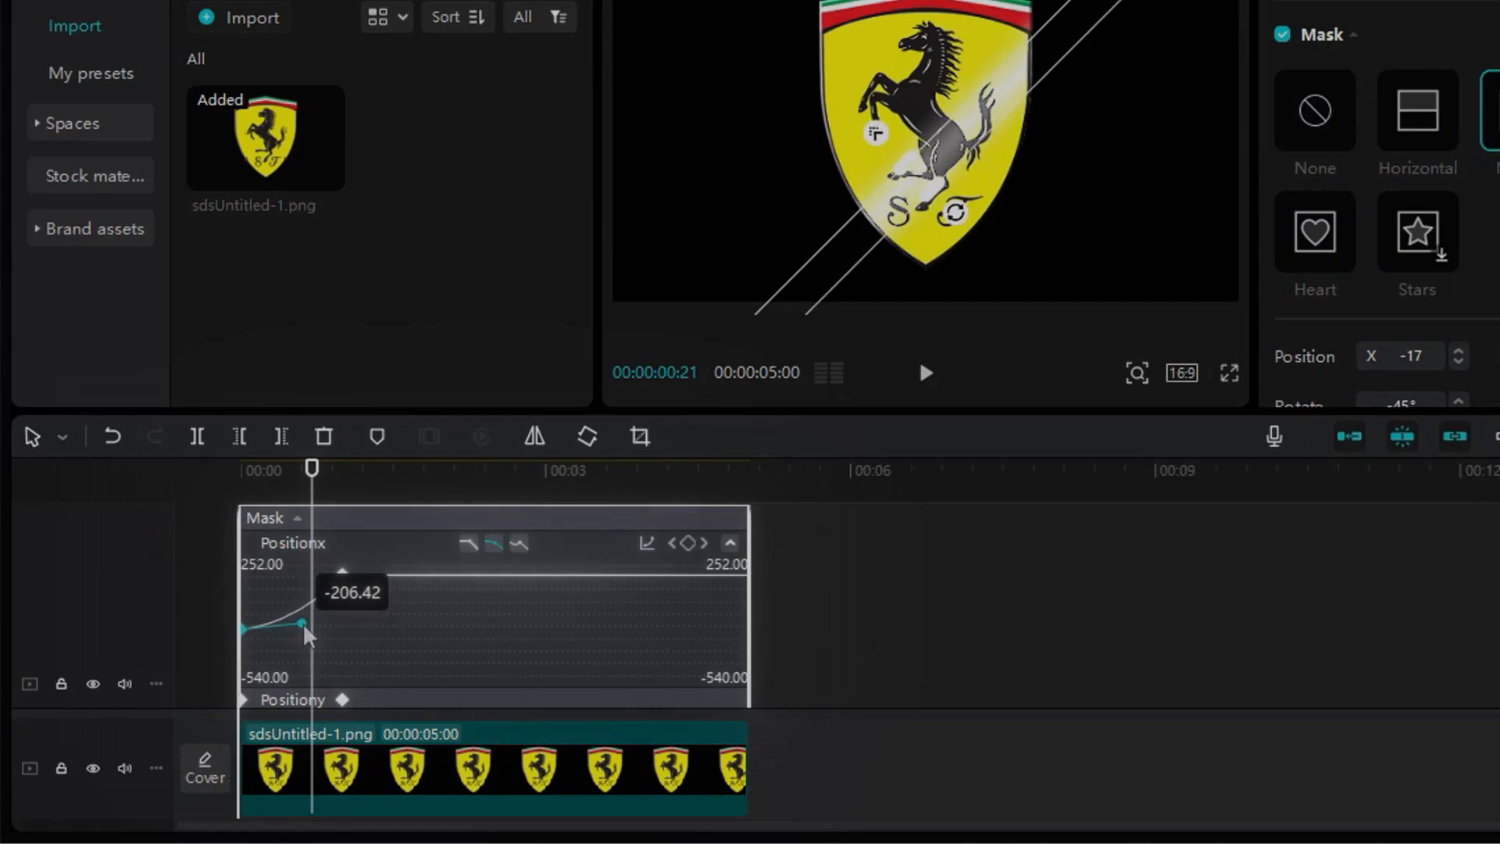
Smooth the mask's Position Y graph by curving its first keyframe in the same way.
scroll(328, 645, down, 2)
click(730, 640)
click(243, 549)
click(494, 508)
drag(279, 553, 312, 556)
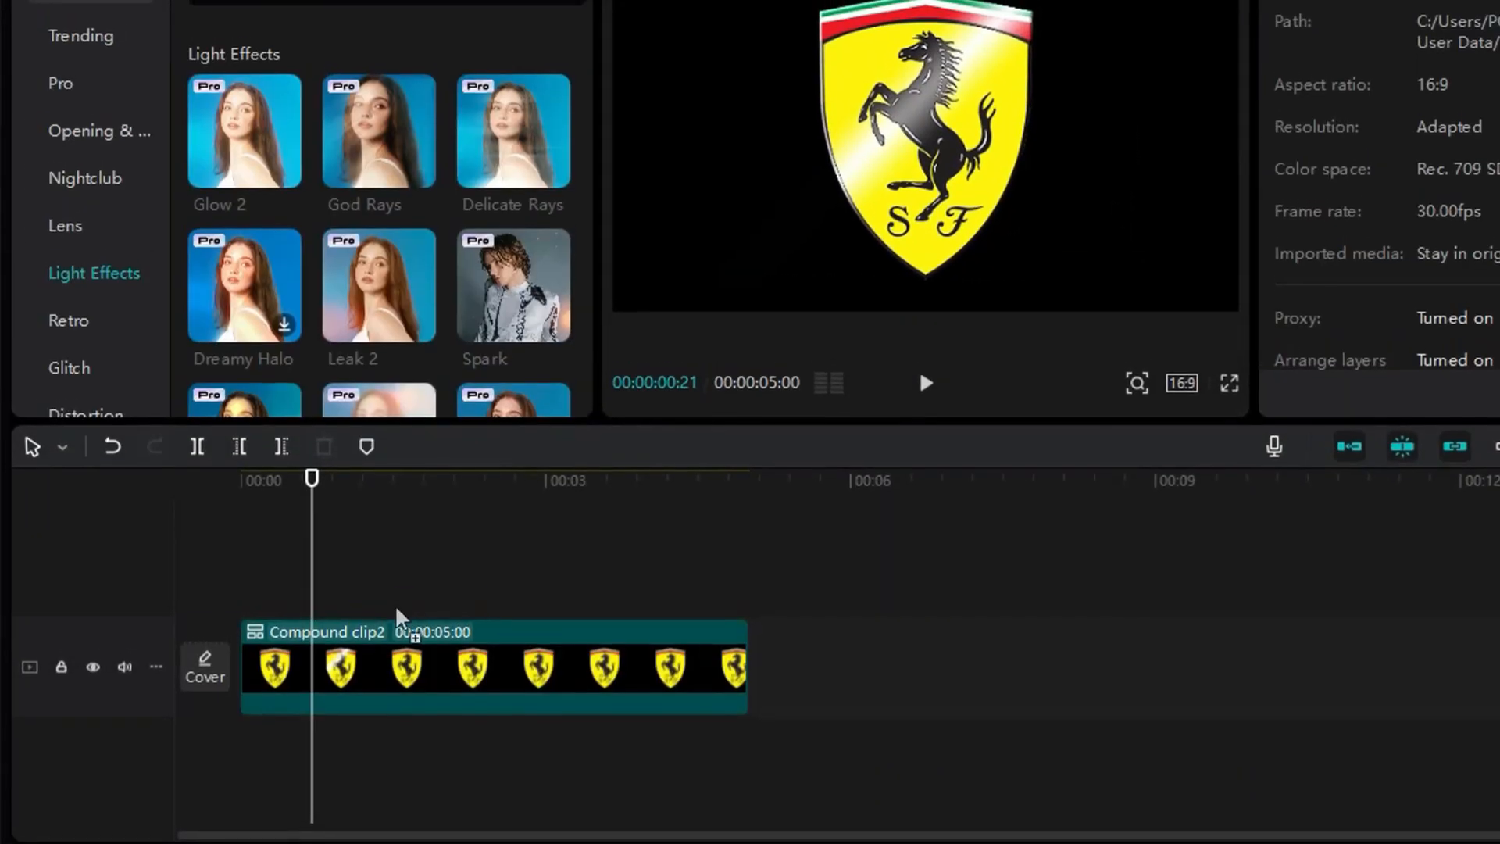
Apply the Glow 2 light effect to the logo's compound clip and change the blend mode of the dust particles overlay.
drag(245, 120, 419, 660)
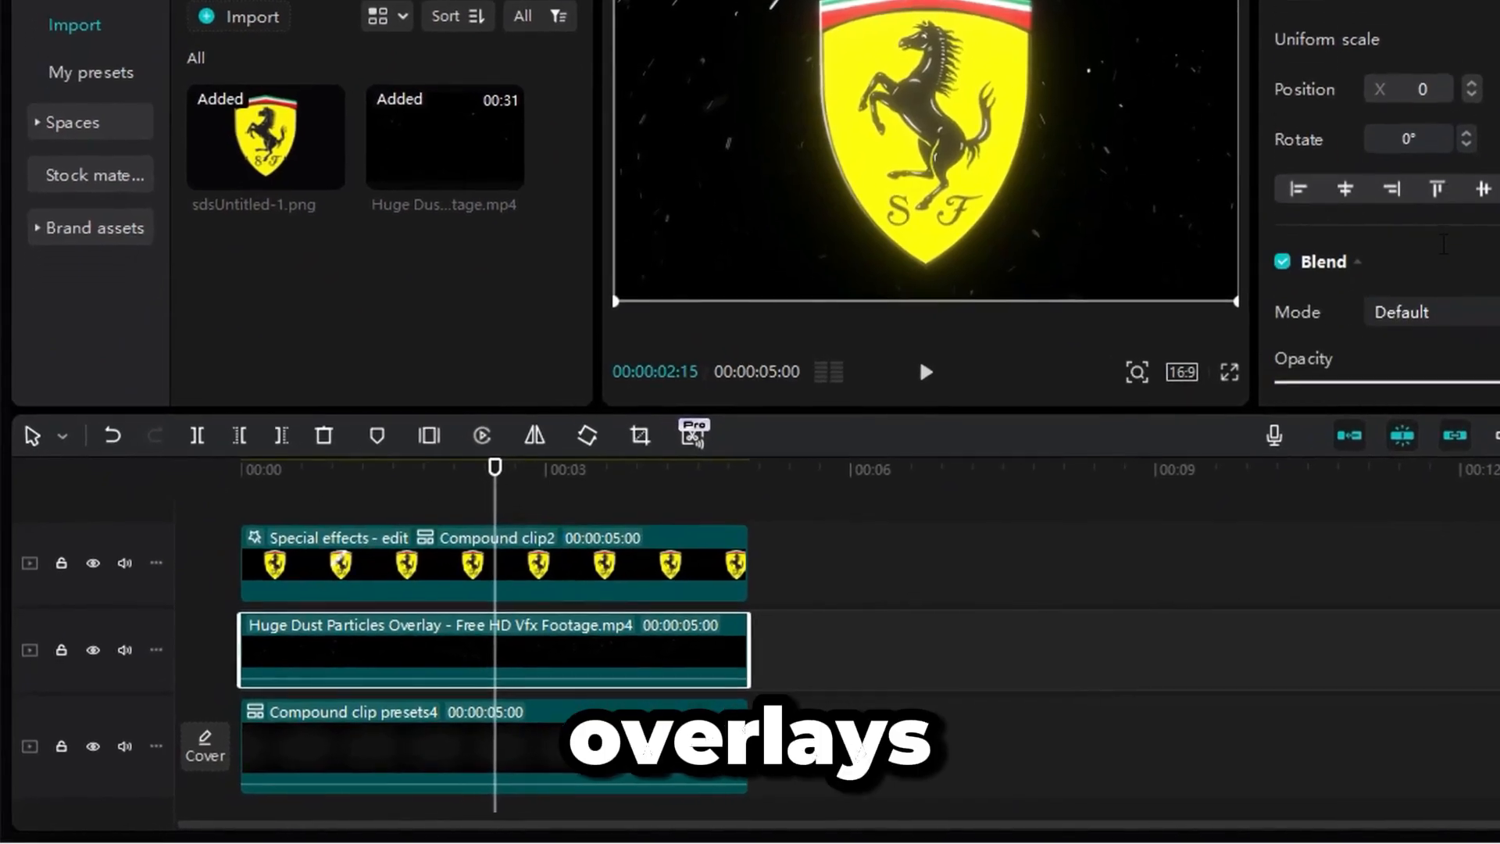
click(1491, 282)
click(1434, 398)
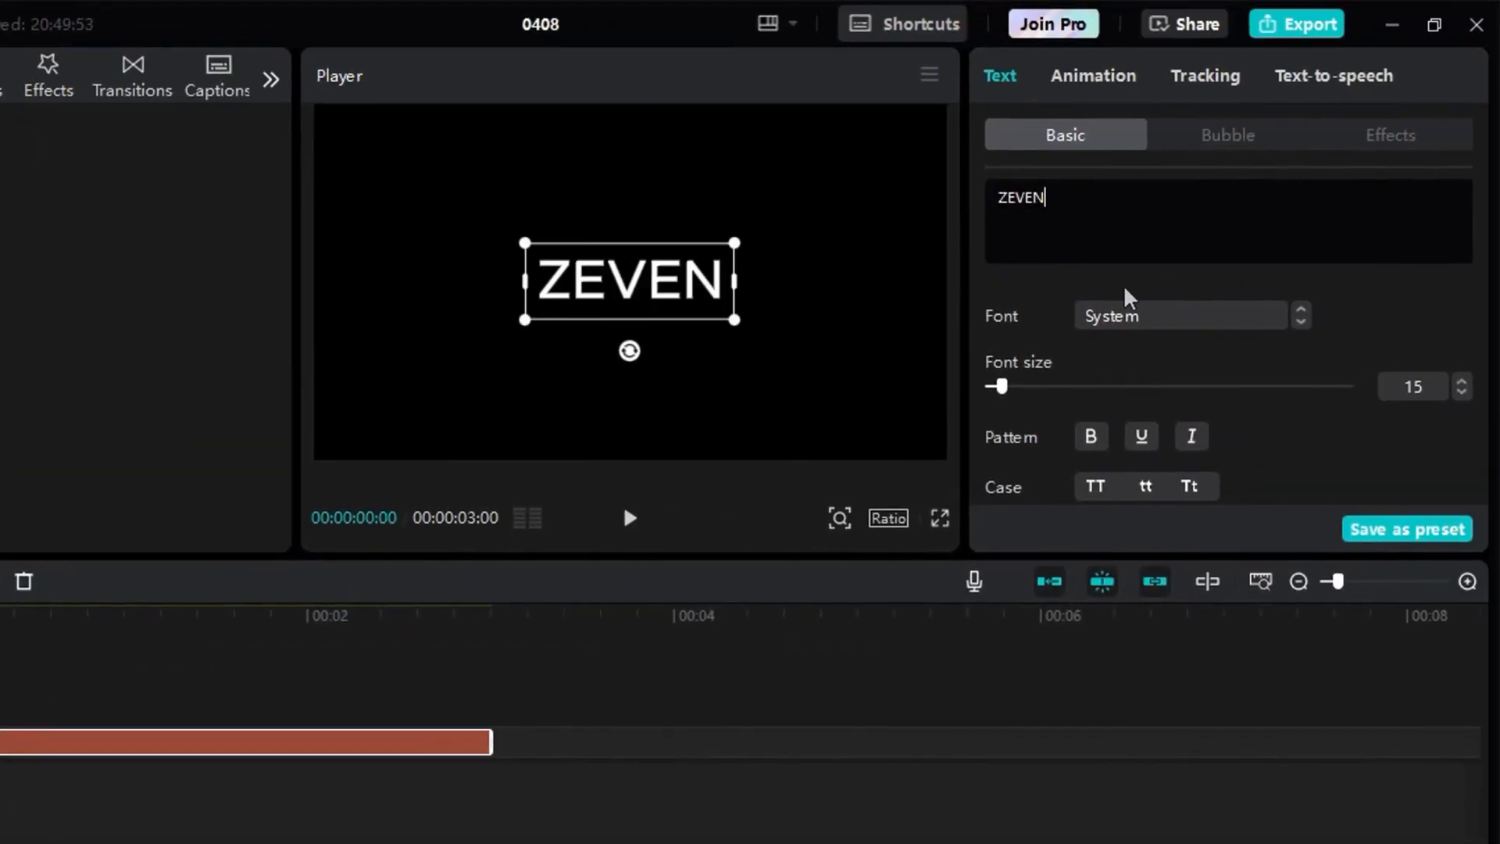
Choose a font for the ZEVEN title and convert the title into a compound clip.
click(1128, 312)
scroll(1124, 468, down, 10)
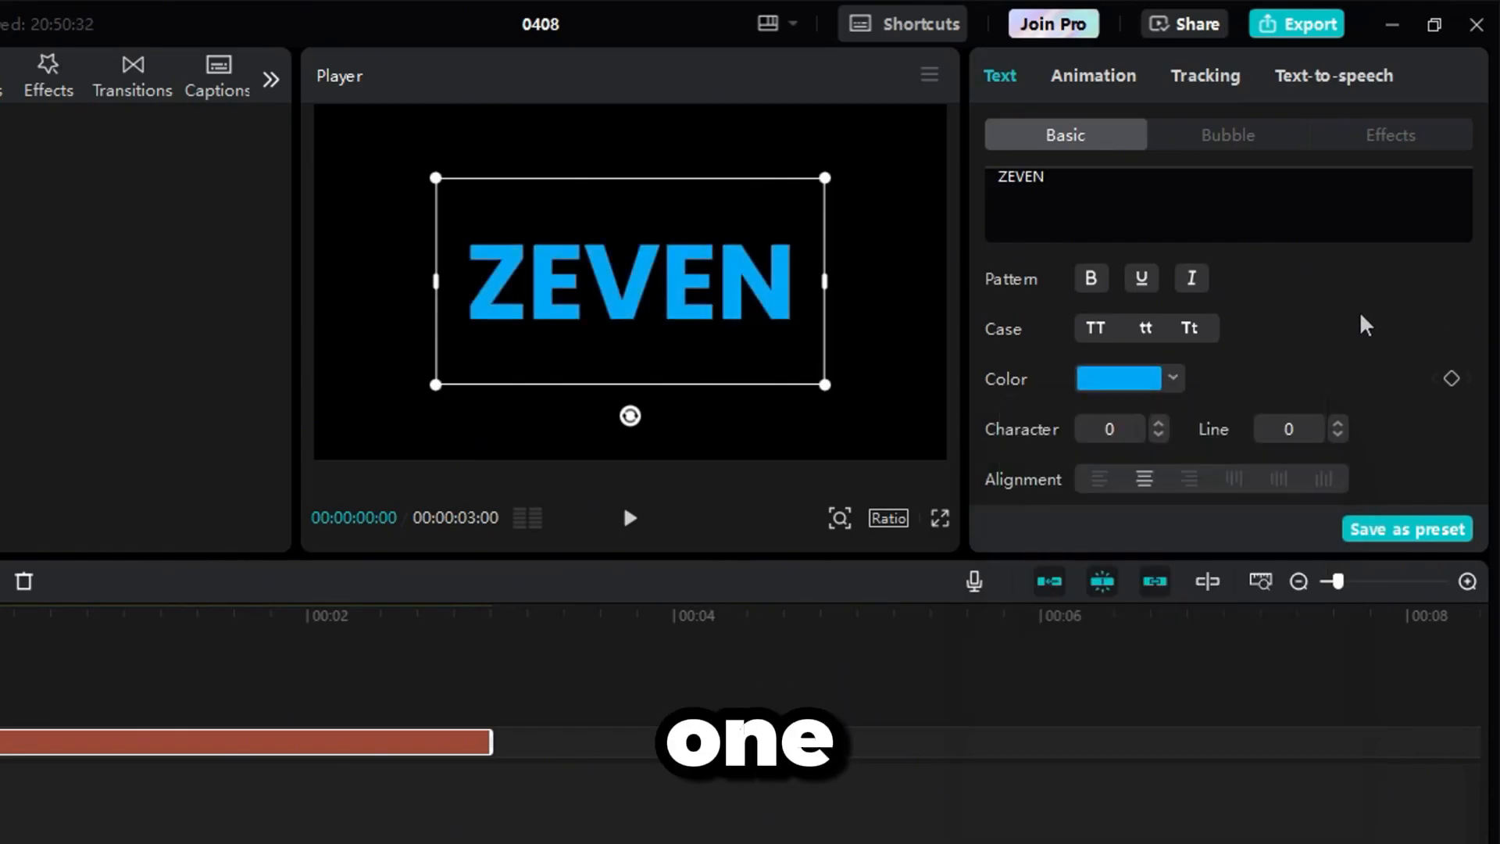
right_click(148, 669)
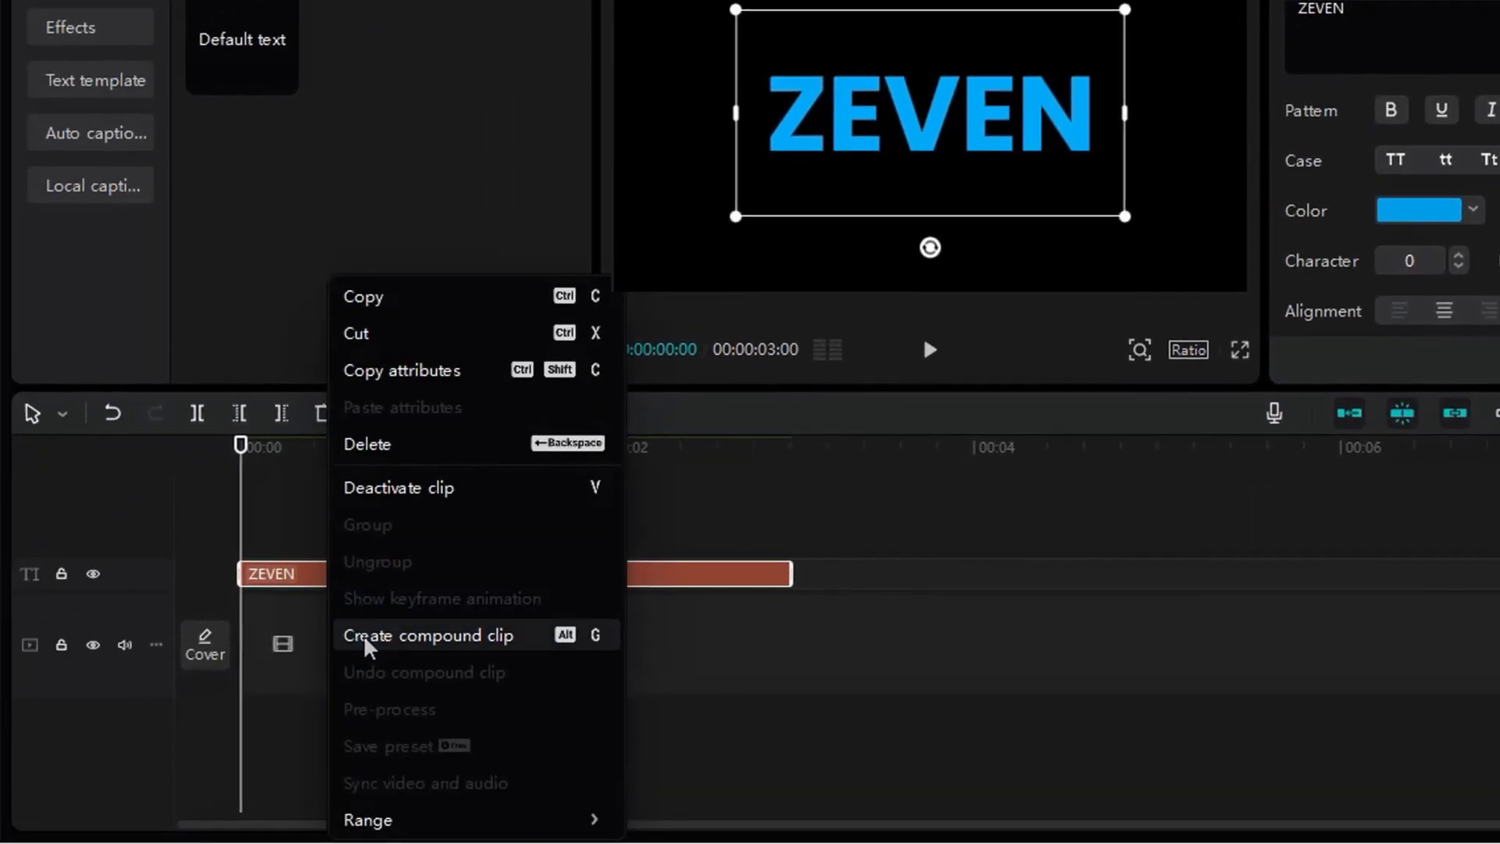
click(365, 636)
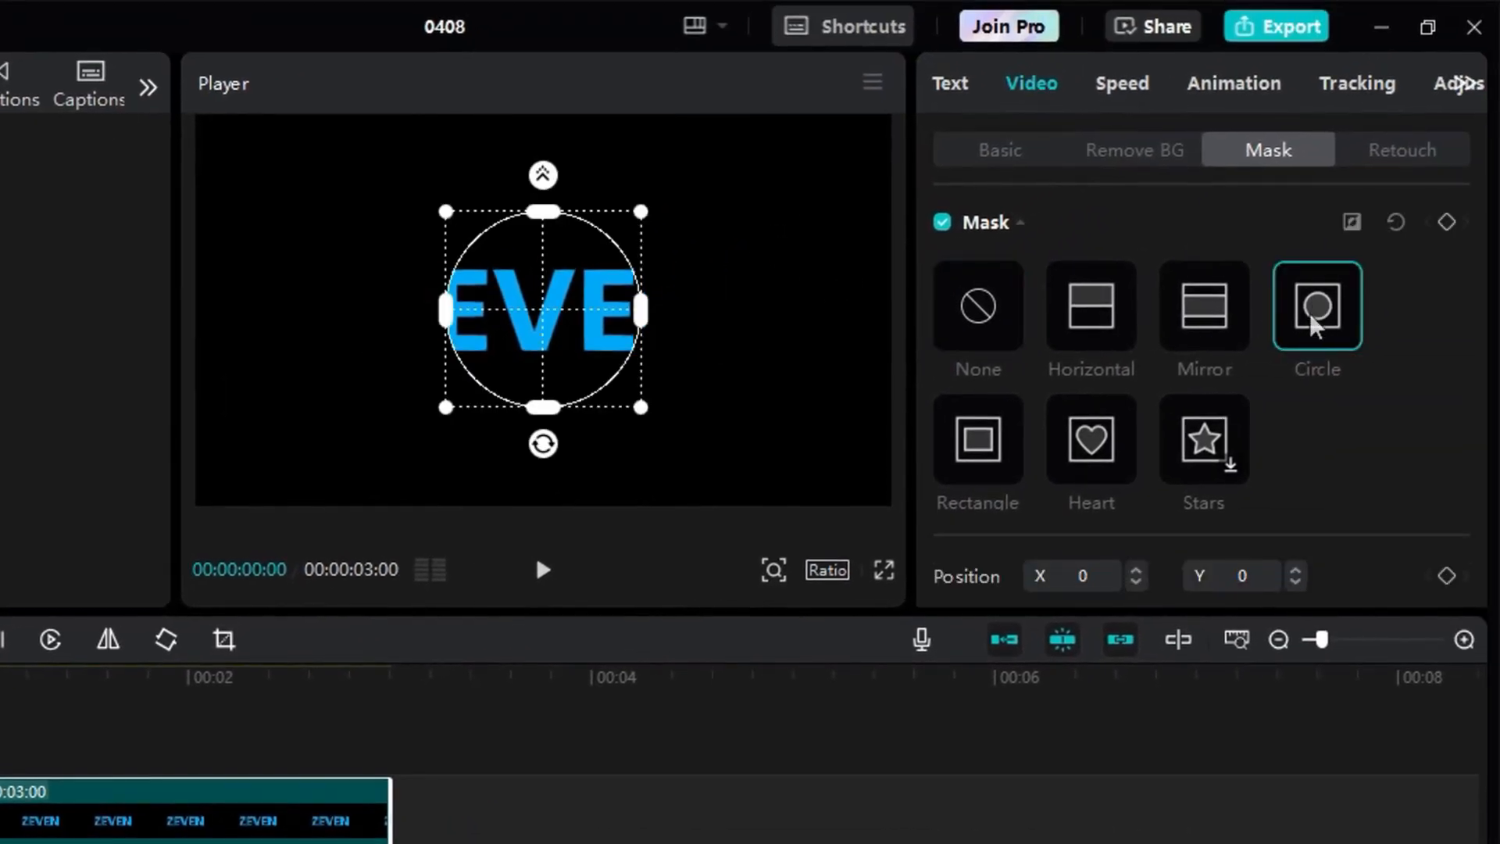
Shrink the circle mask on the title to about 178 by 178 and set its feather to 15.
drag(639, 221, 579, 282)
scroll(1317, 438, down, 3)
click(1319, 573)
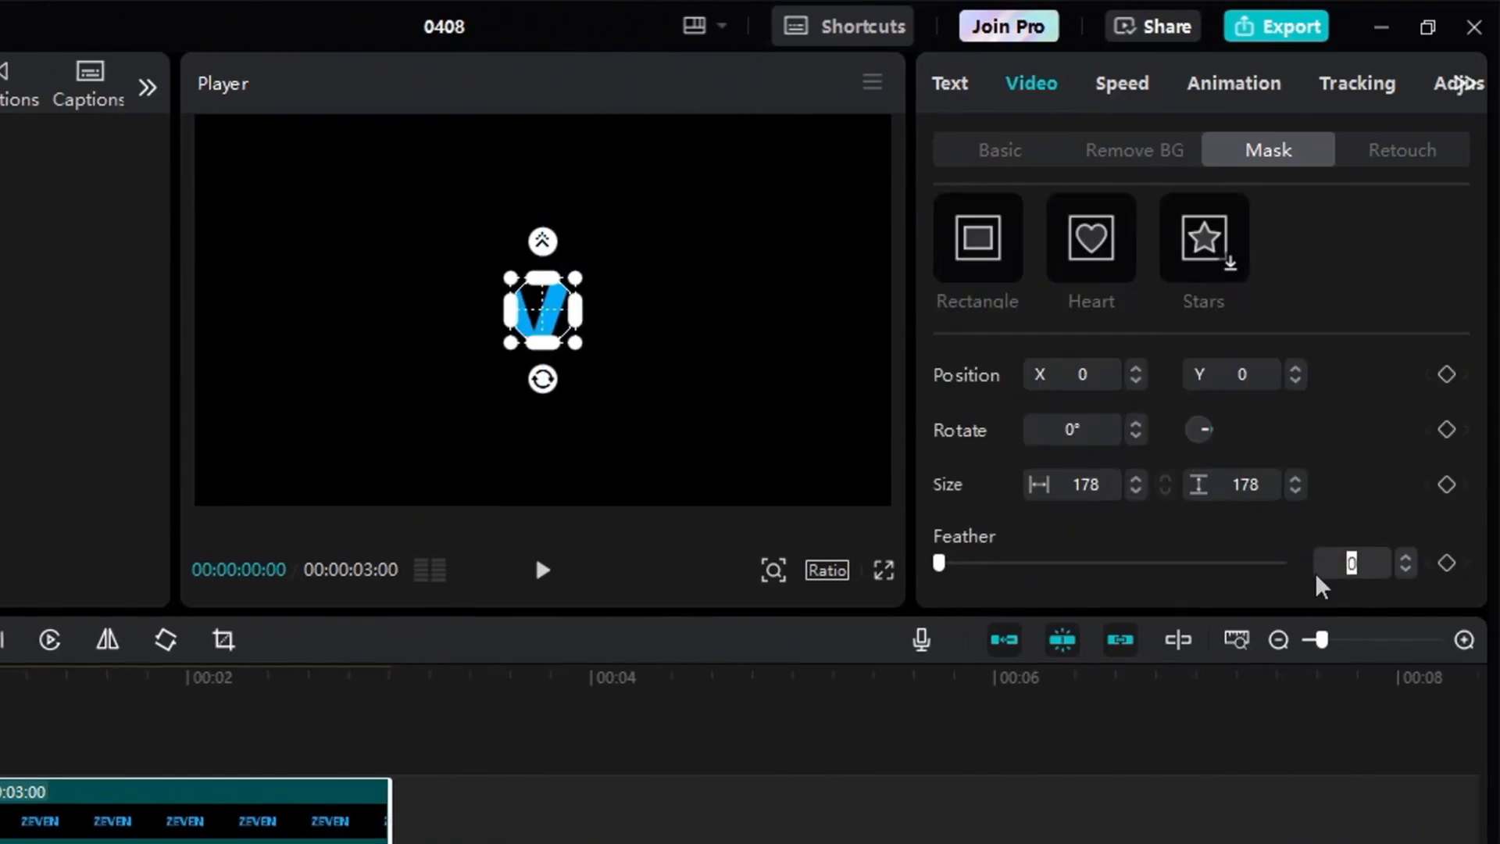
text(15)
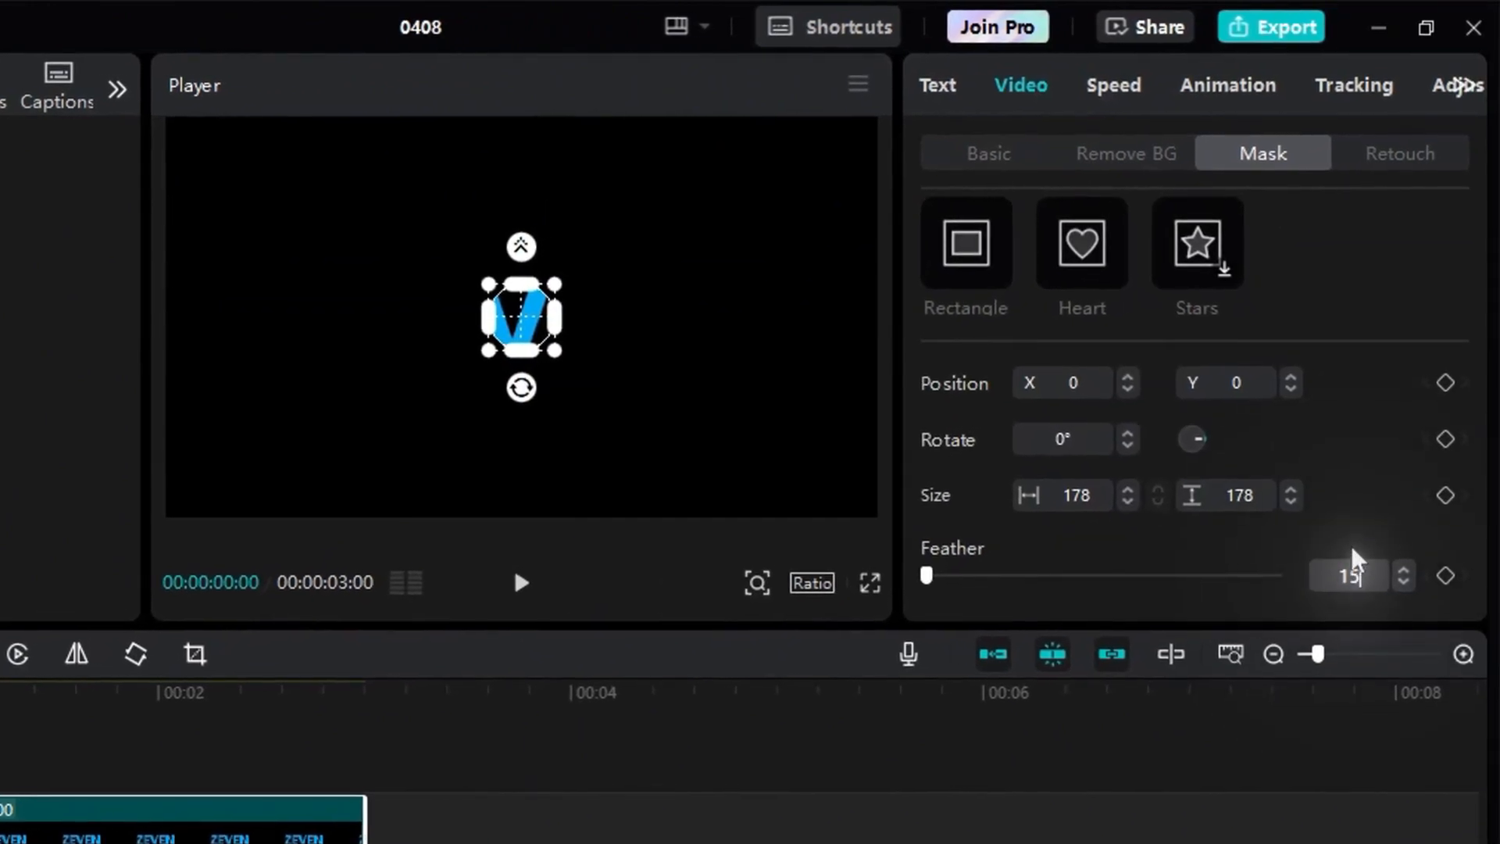
key(Return)
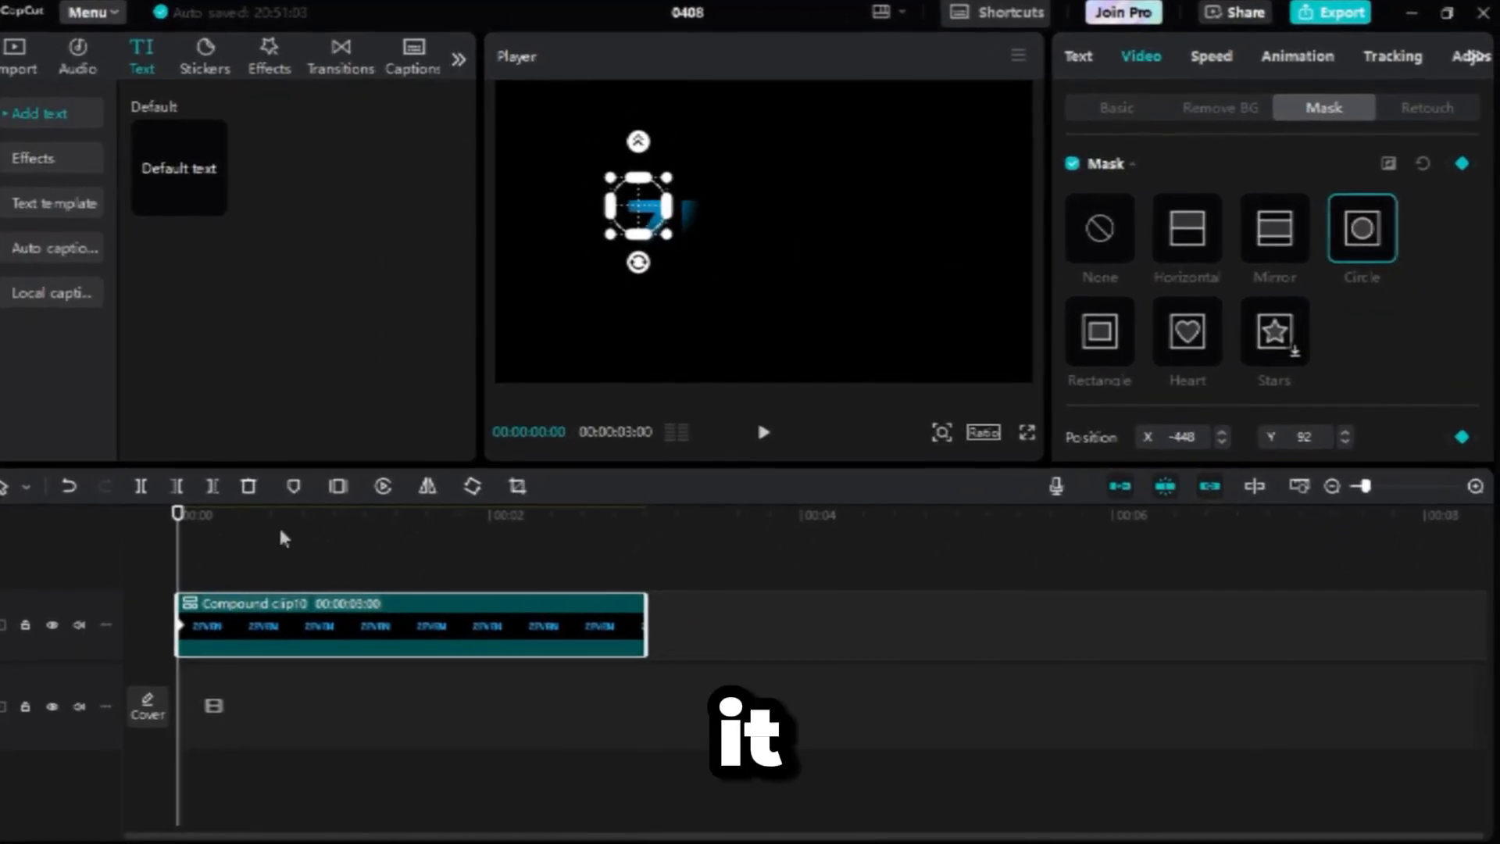
Animate the circle mask over the ZEVEN title by repositioning it at successive times up to the clip's end, and play the result.
drag(642, 210, 927, 50)
click(368, 539)
click(453, 525)
click(579, 520)
click(644, 512)
click(153, 582)
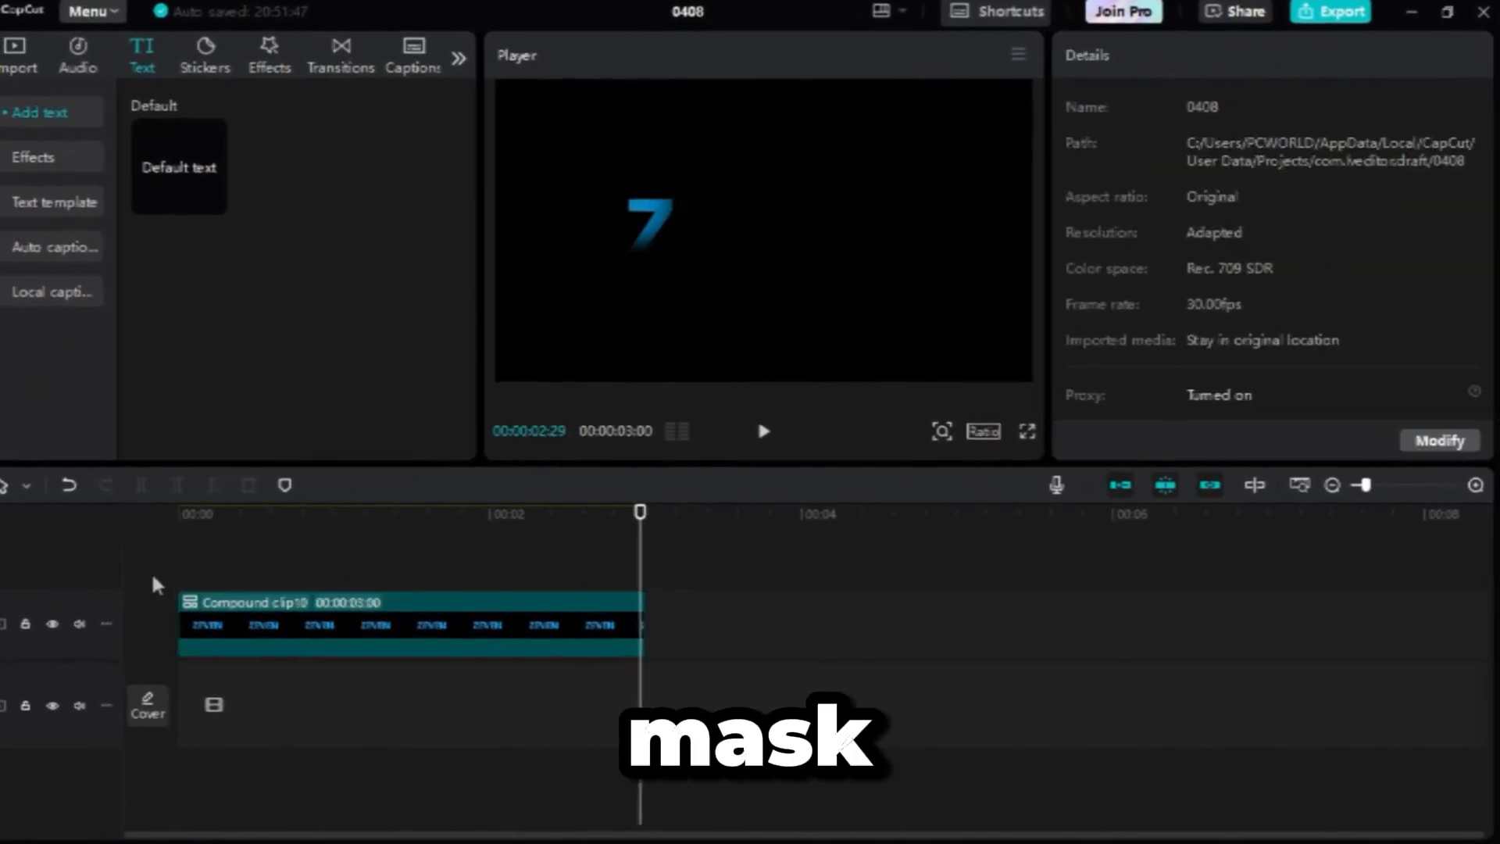
key(space)
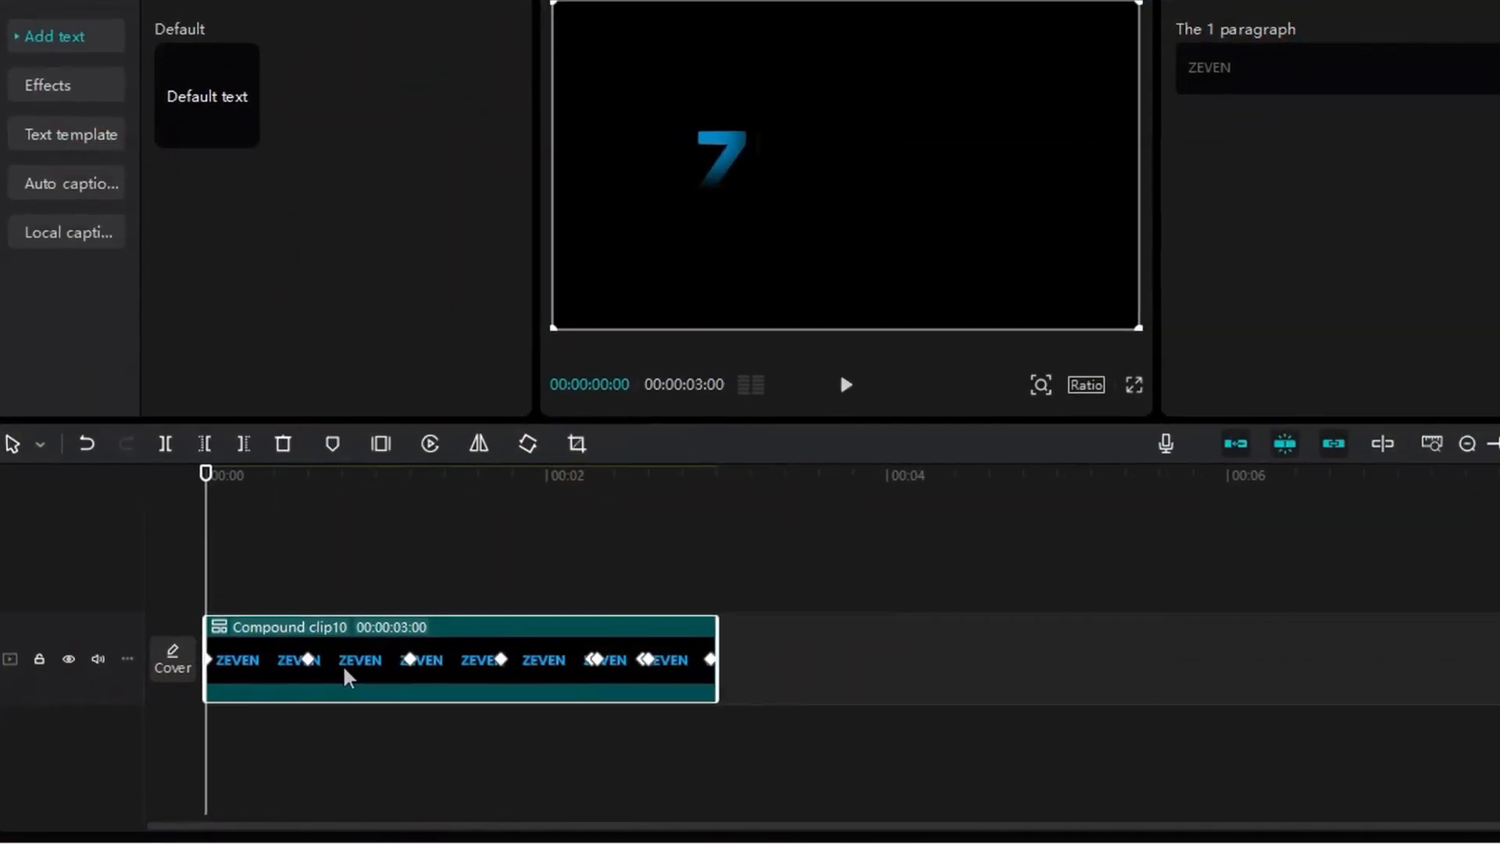
Show the title clip's keyframe animation and apply the Cubic Out graph to all the mask's Position X keyframes.
right_click(347, 674)
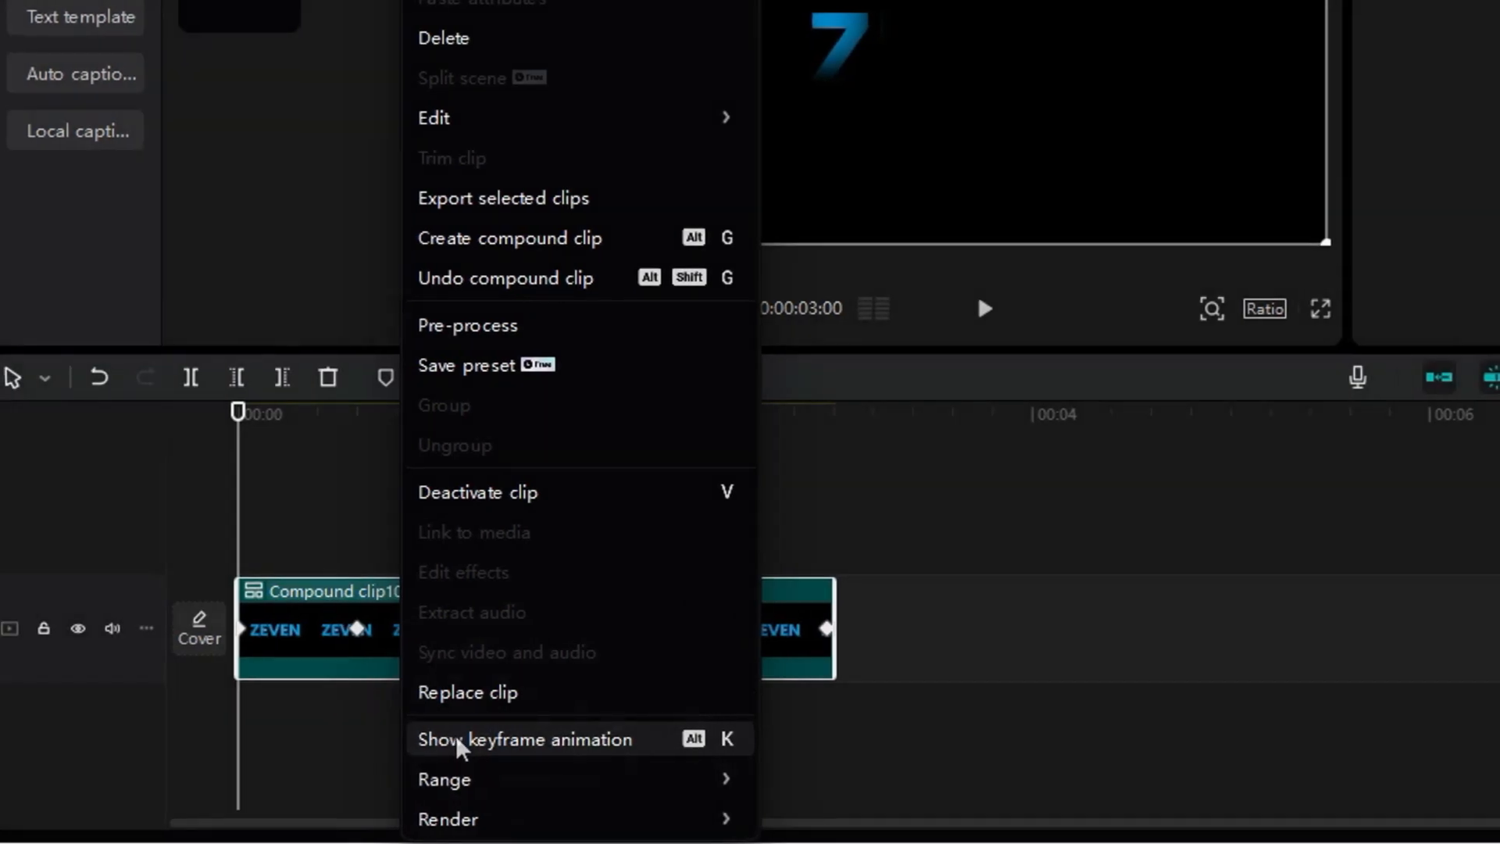
click(461, 746)
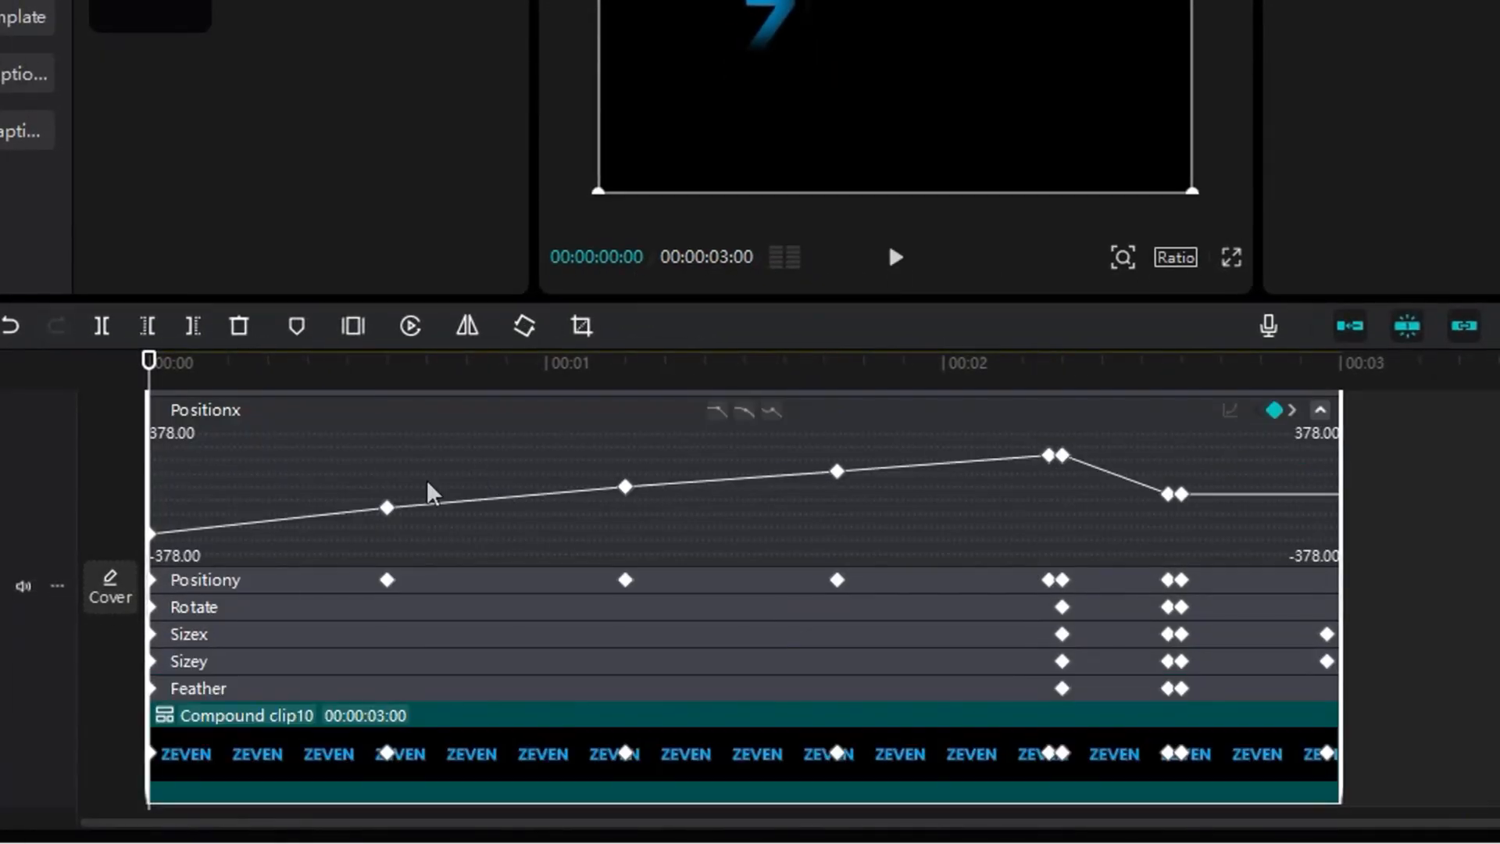
drag(152, 521, 133, 523)
click(1231, 409)
click(1213, 643)
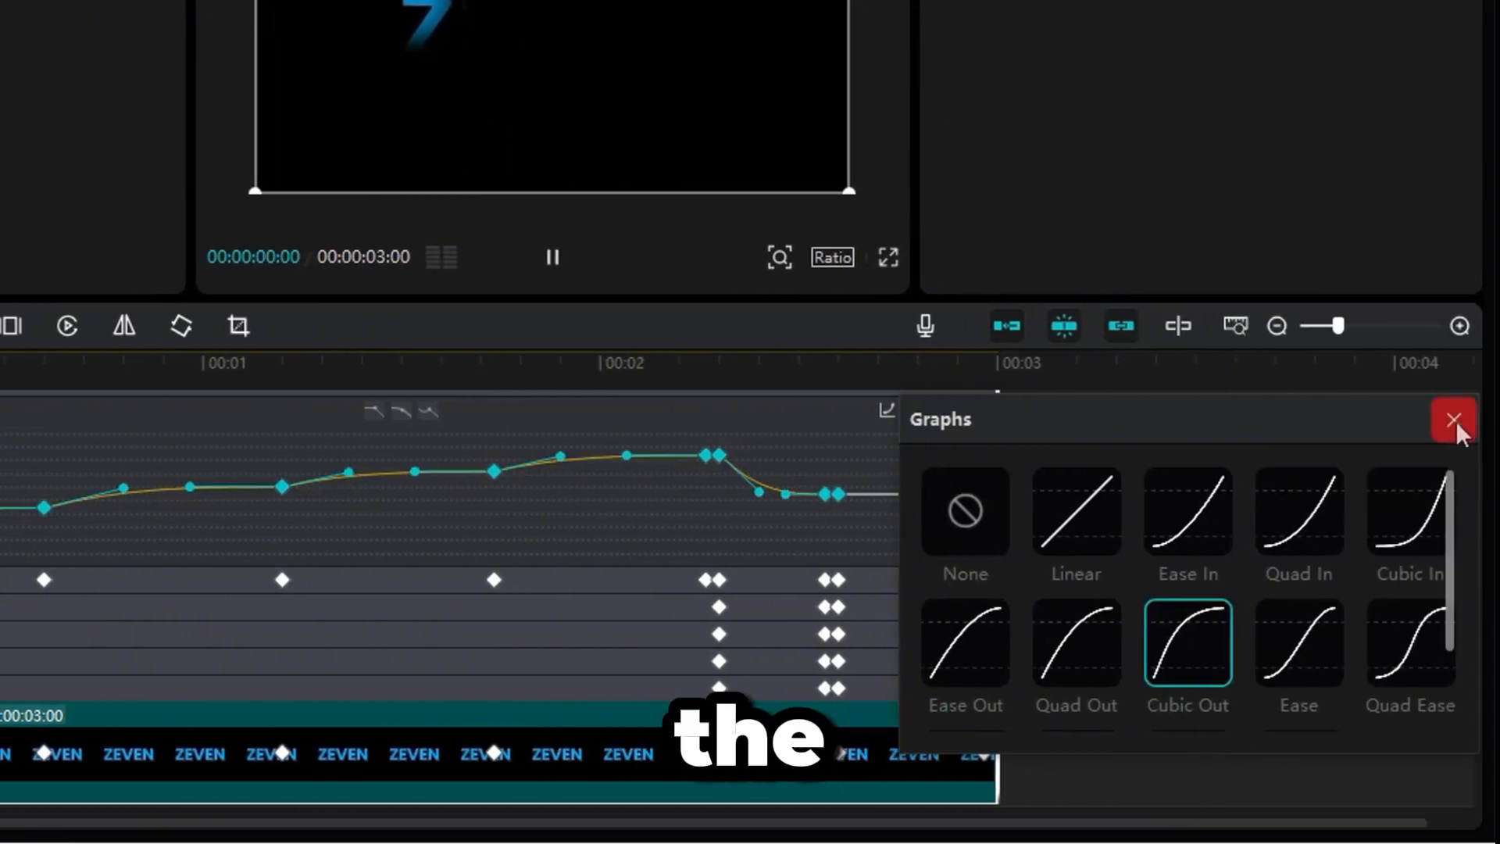
click(1454, 422)
Apply an easing graph preset to the mask's Position Y keyframes.
click(1320, 410)
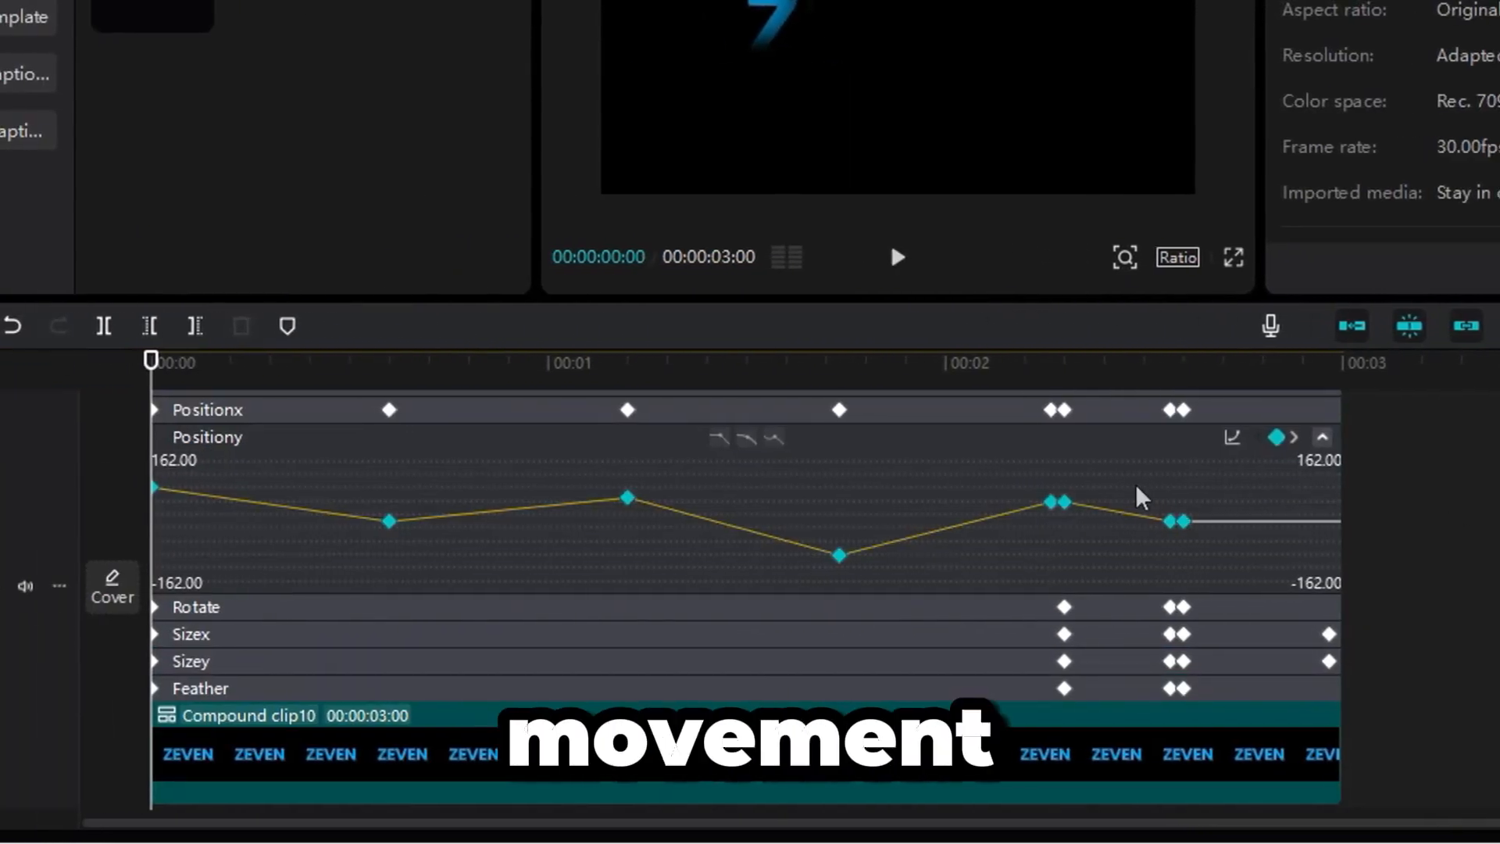
click(1232, 437)
click(1339, 630)
Apply the Glow 2 light effect to the title's compound clip and increase two of its effect settings.
drag(194, 243, 283, 669)
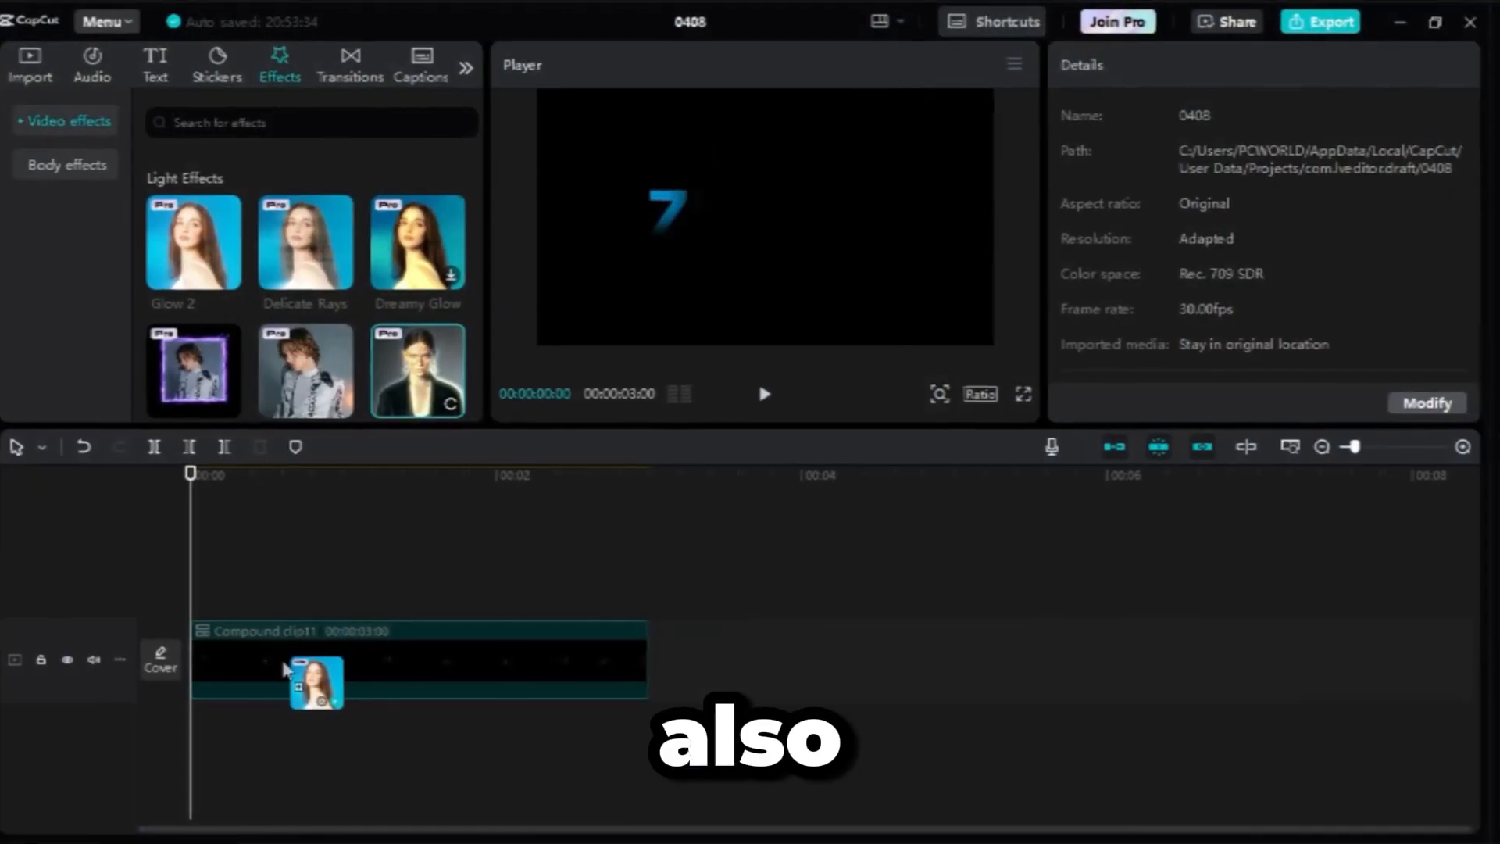
drag(1212, 211, 1278, 211)
drag(1213, 261, 1320, 261)
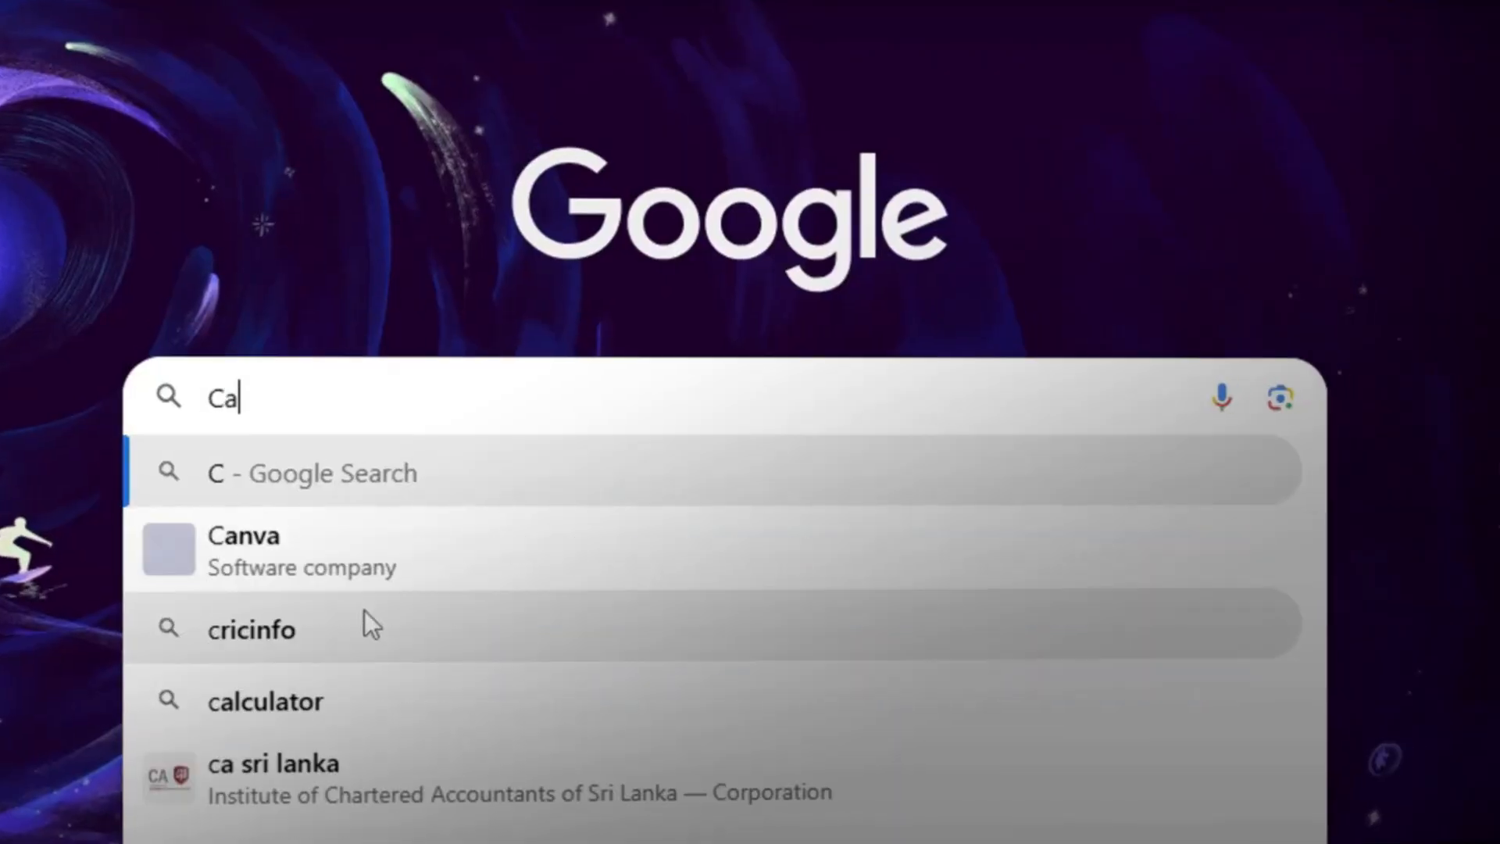
Search Google for "Capcut Wikipedia".
text(pcut W)
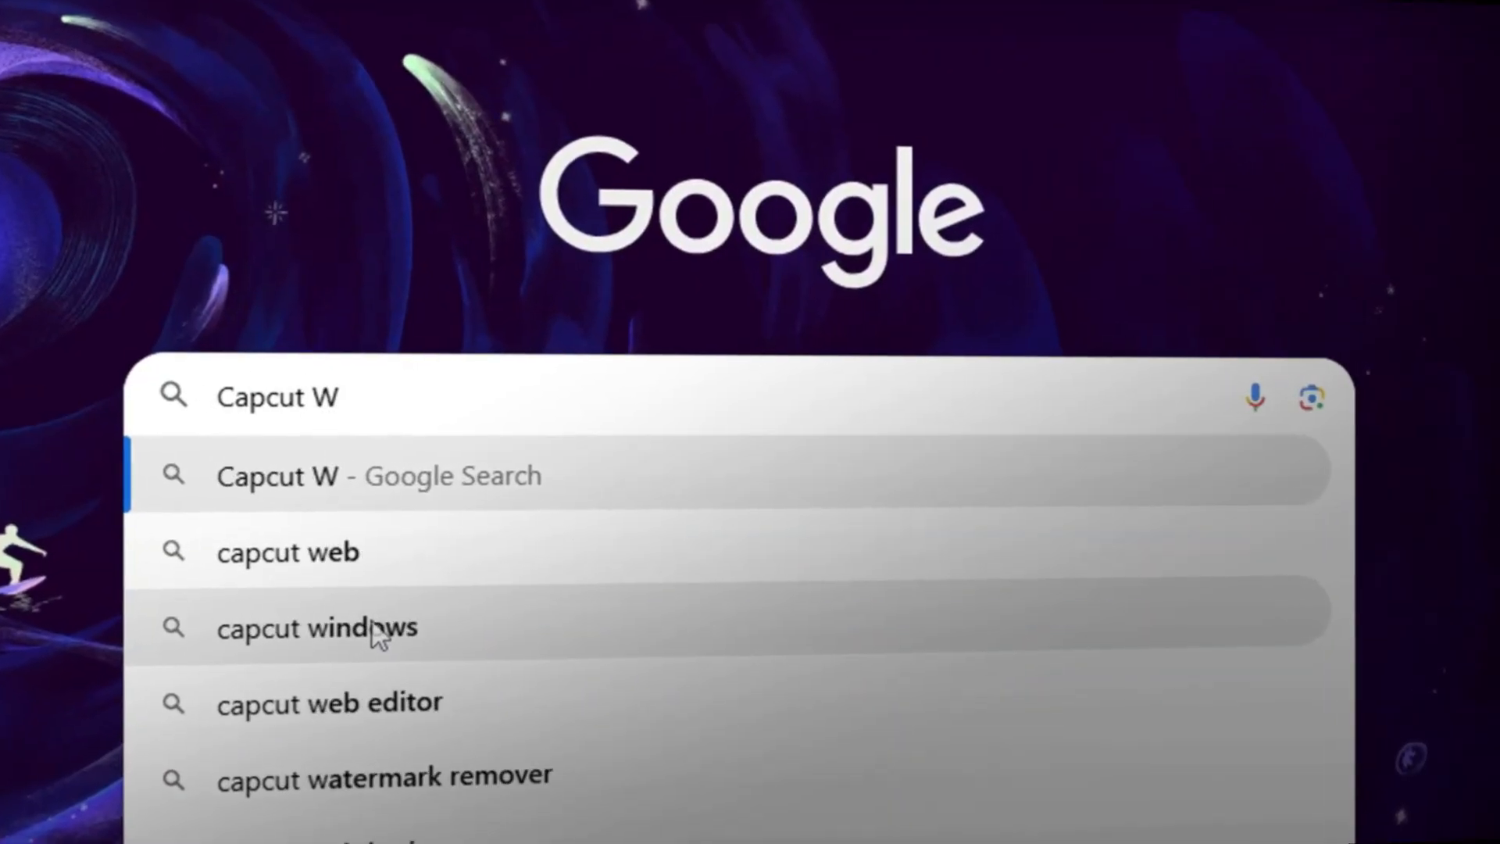
text(ikipeida)
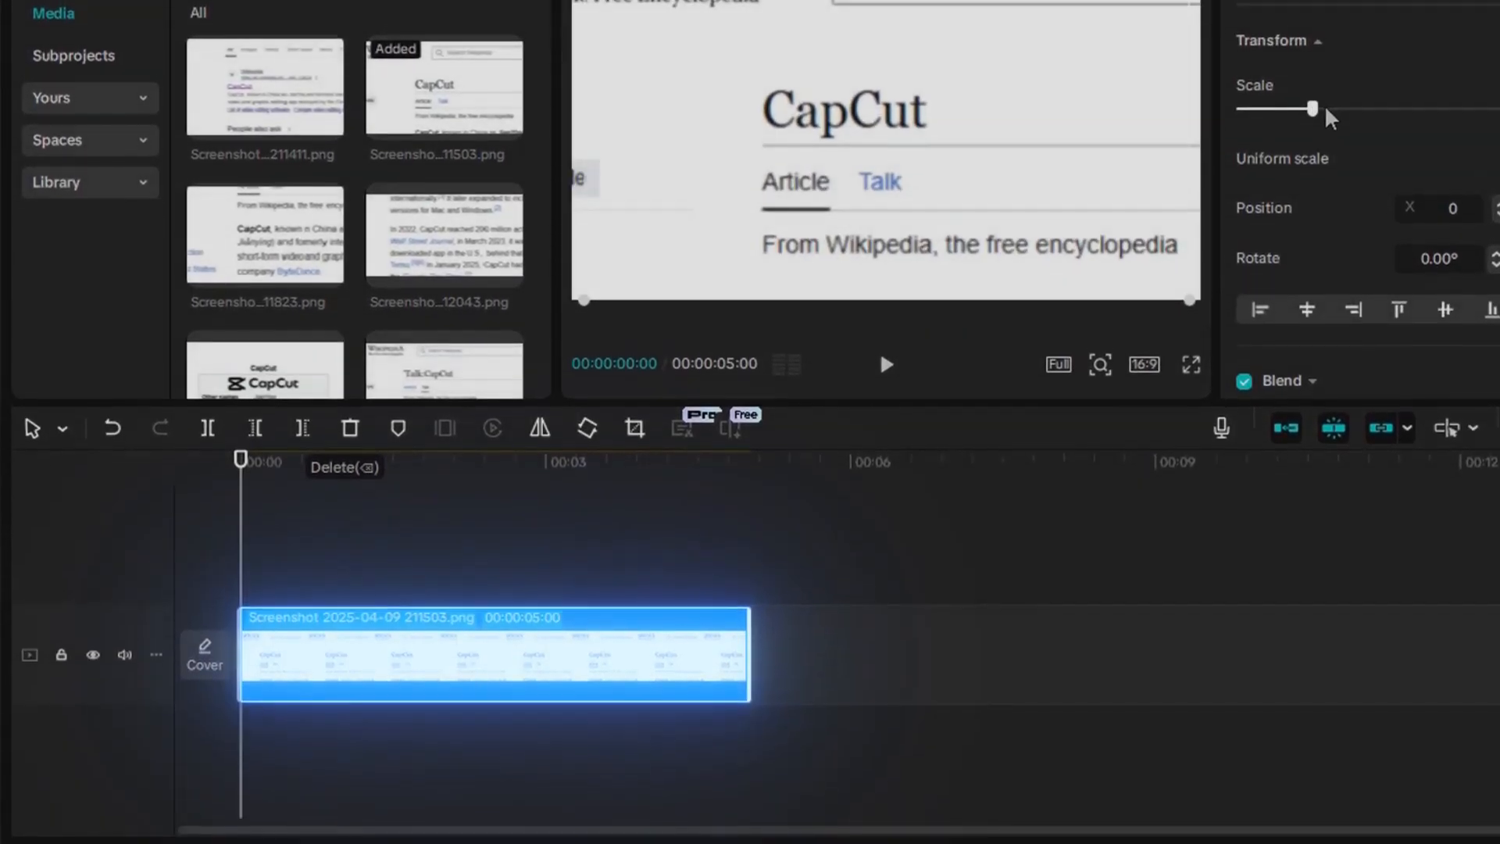
Enlarge the Wikipedia screenshot clip and reposition it so the CapCut heading sits at the centre of the frame.
drag(1325, 110, 1351, 109)
drag(969, 201, 971, 201)
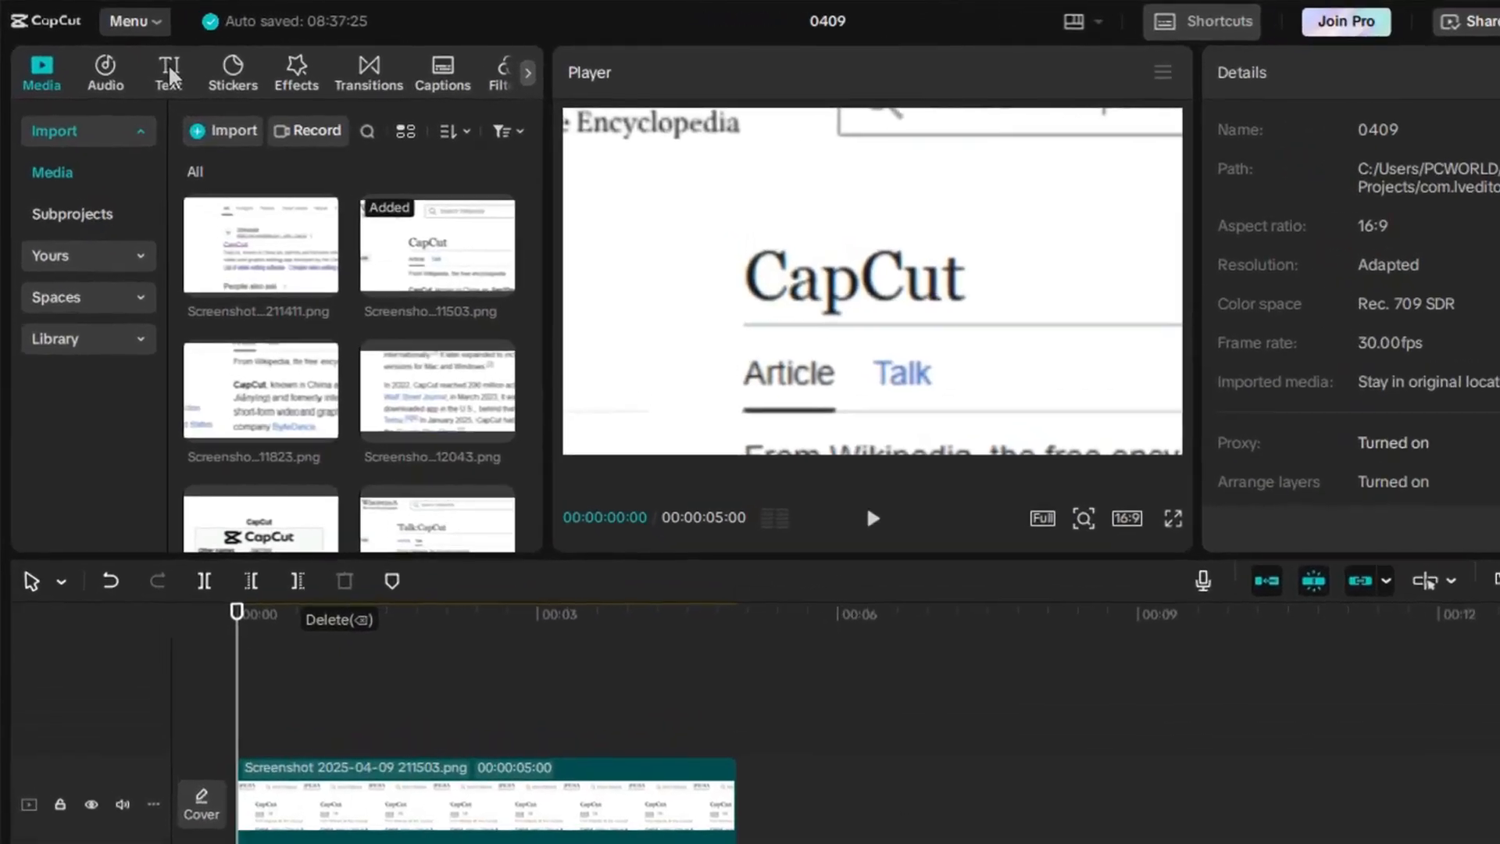
Add a blank text clip, enable its background in the second style and colour it yellow.
click(167, 67)
click(274, 122)
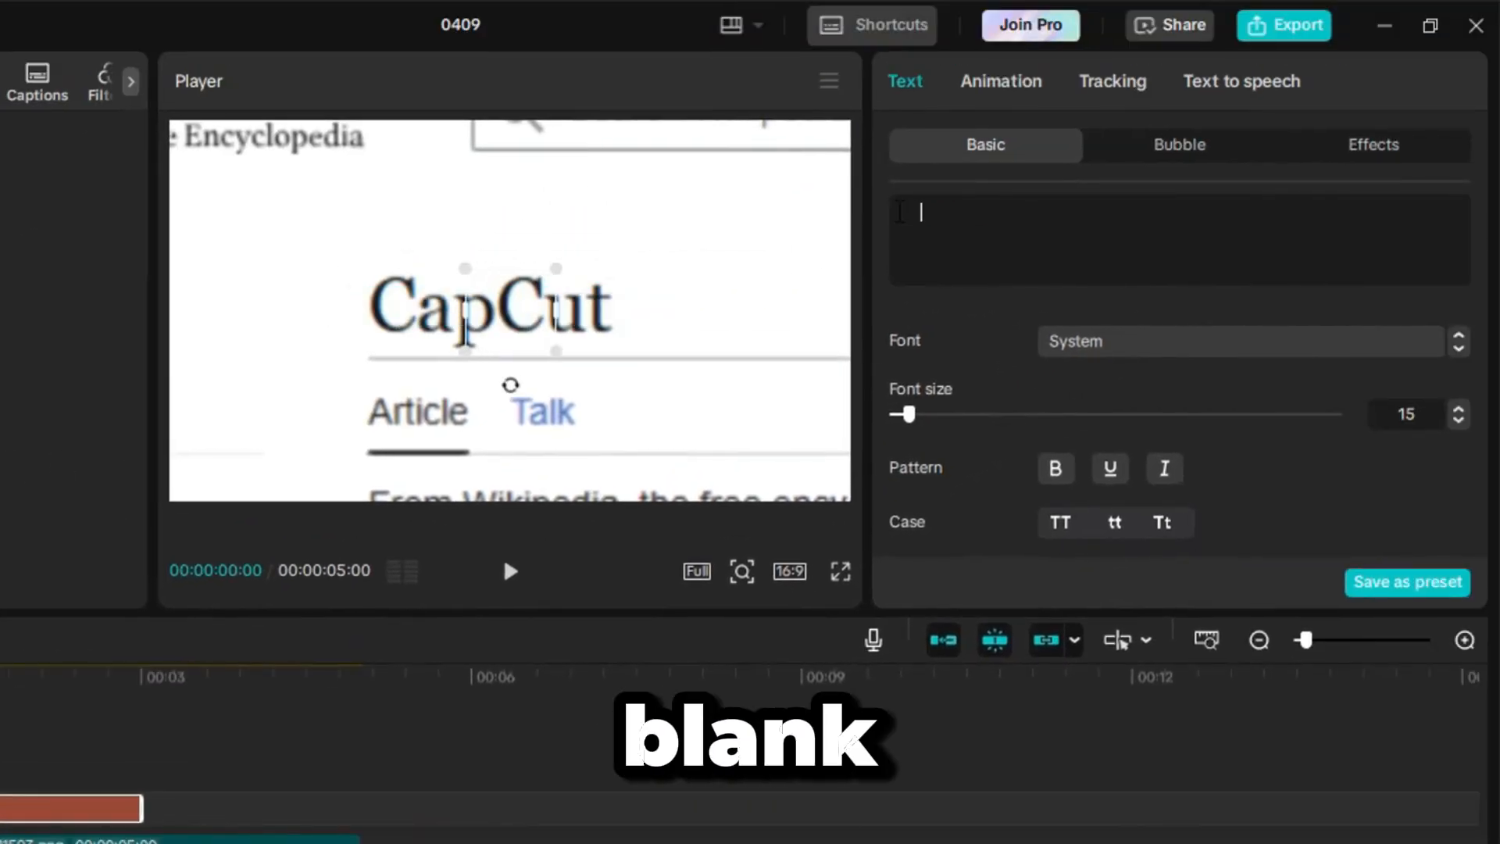
scroll(1084, 348, down, 5)
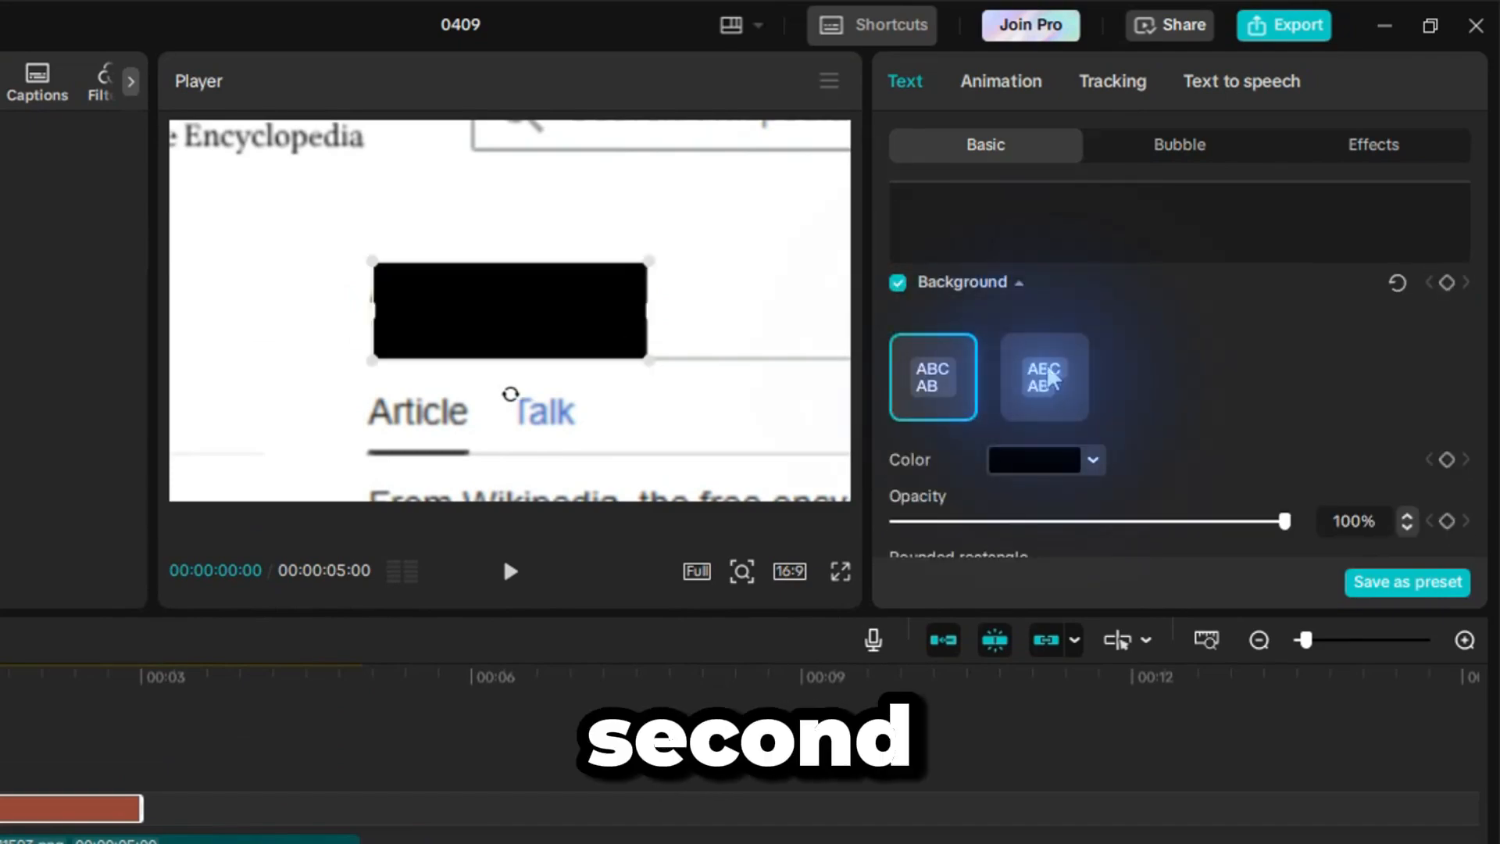
click(1035, 459)
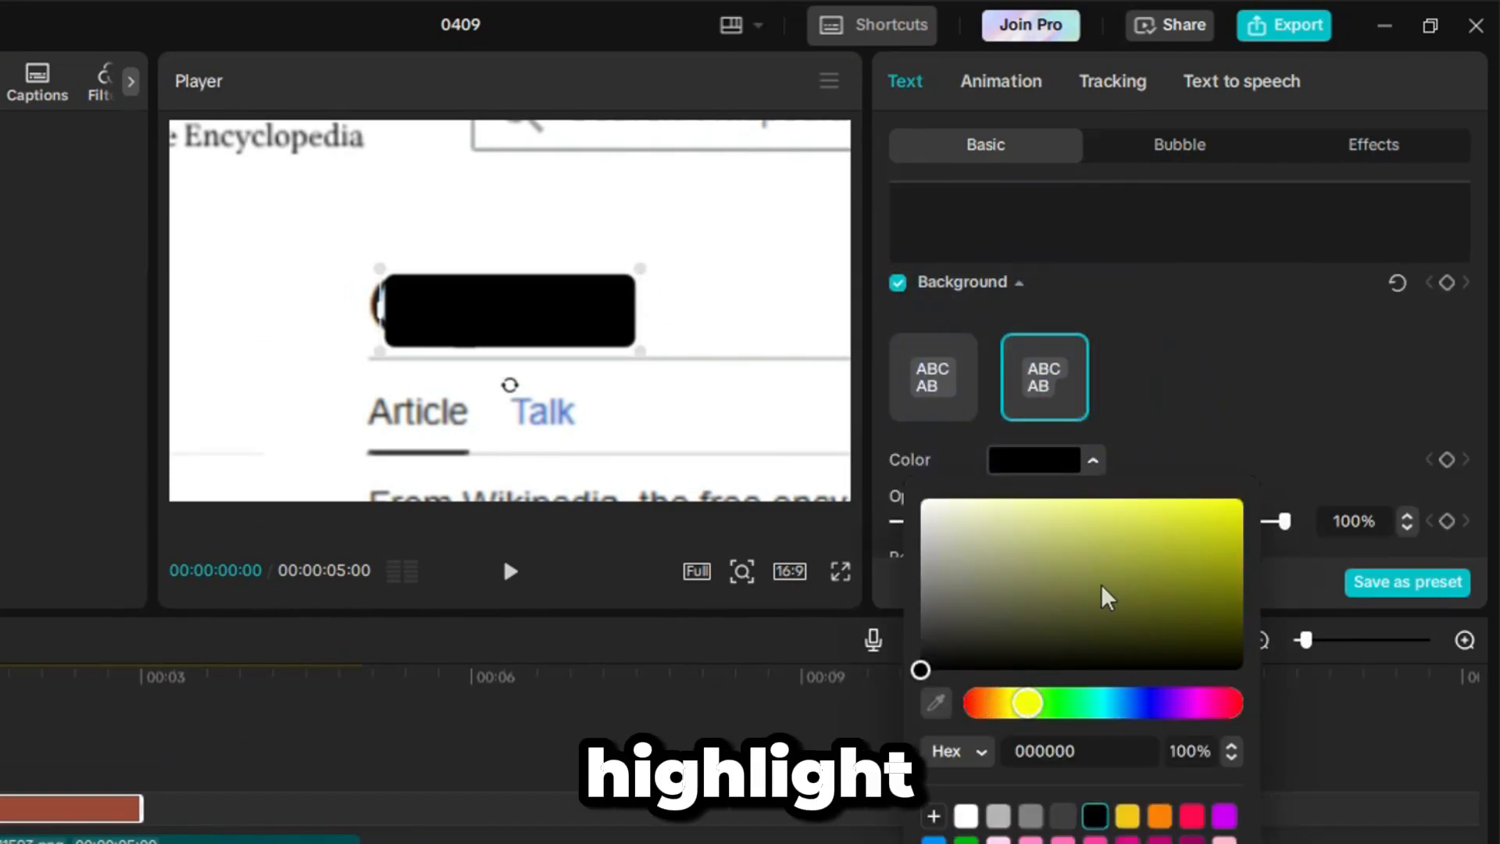
drag(1023, 703, 1015, 704)
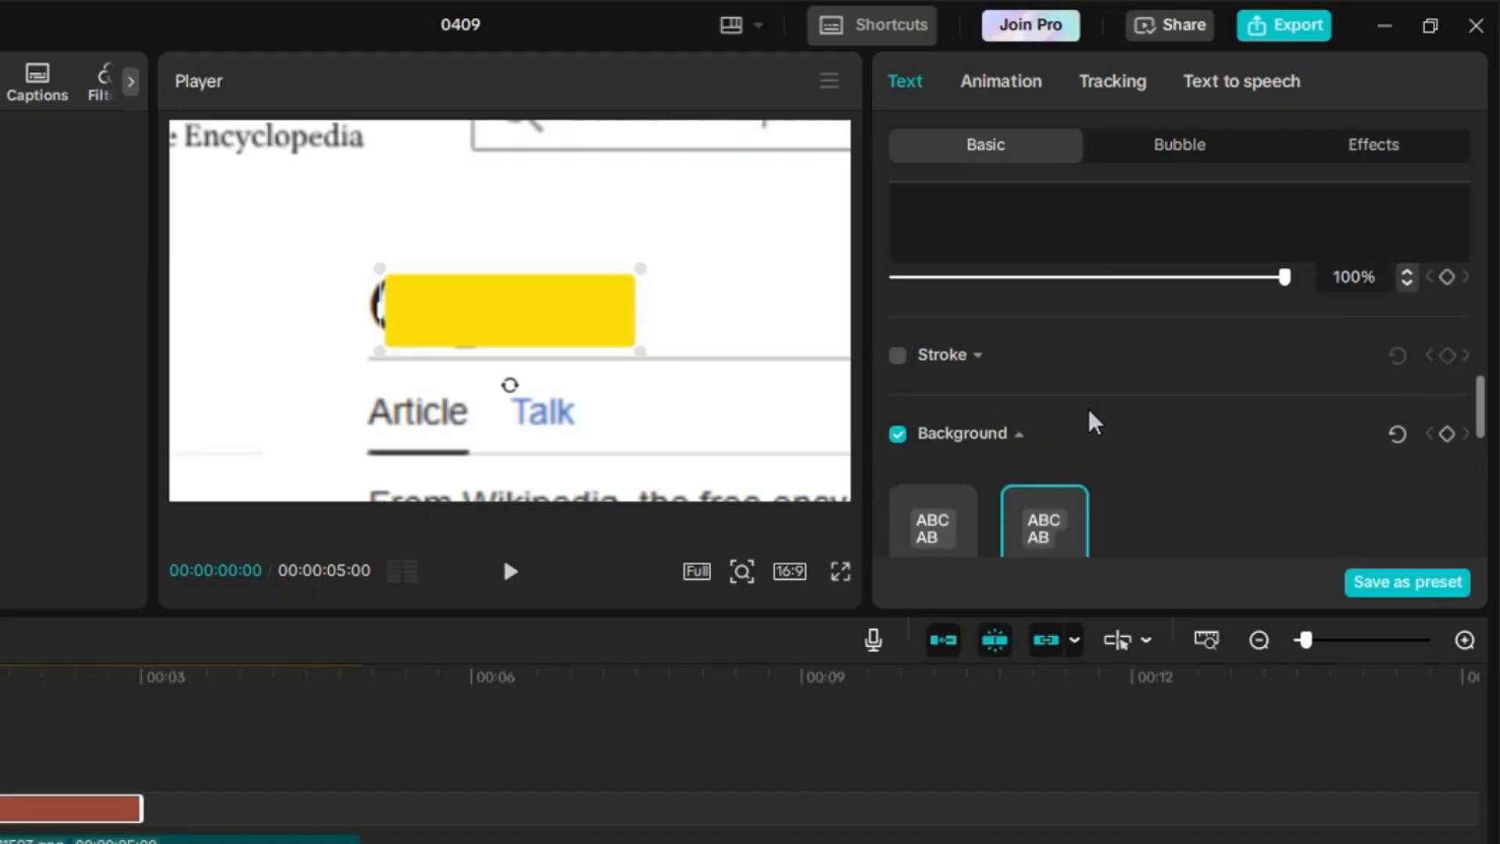
Lower the yellow highlight's blend opacity to 59% and position it over the word CapCut.
scroll(1133, 453, up, 3)
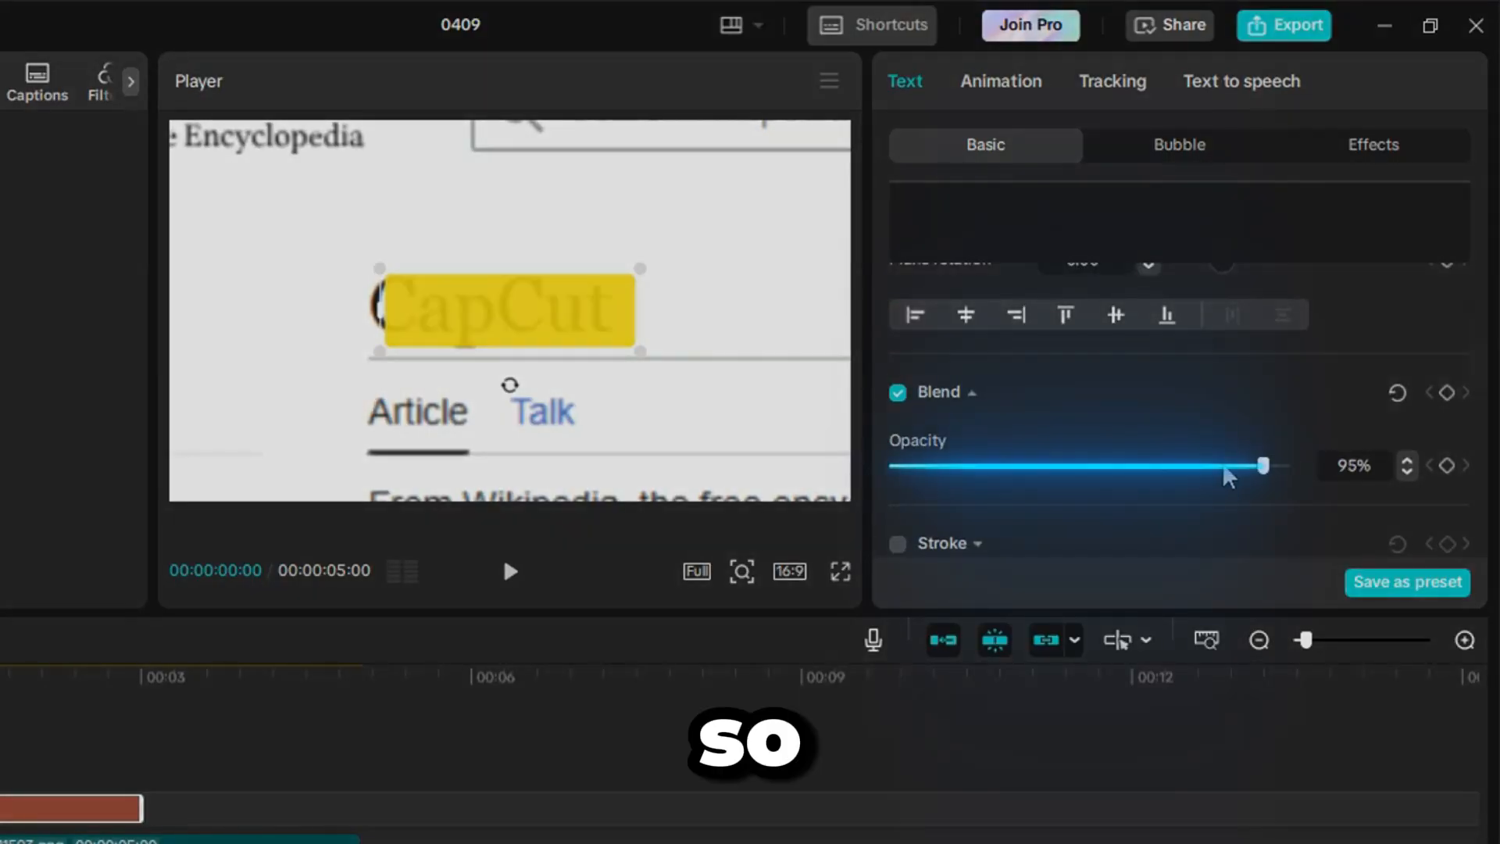
drag(1129, 466, 1123, 466)
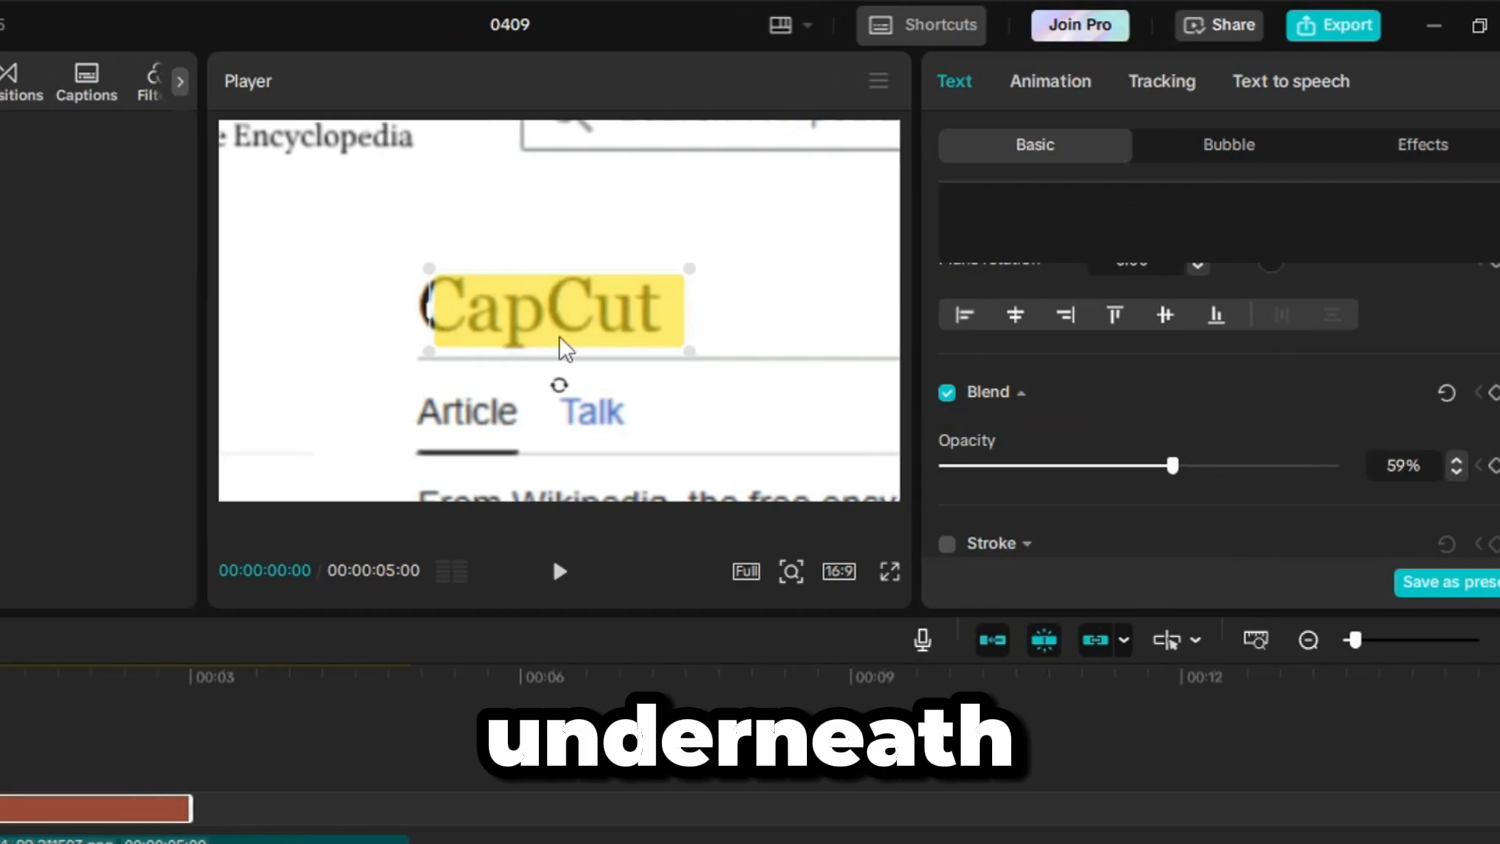
drag(507, 330, 531, 331)
Cut the first screenshot clip off at frame 5 and append the next CapCut screenshot directly behind it.
drag(766, 420, 778, 426)
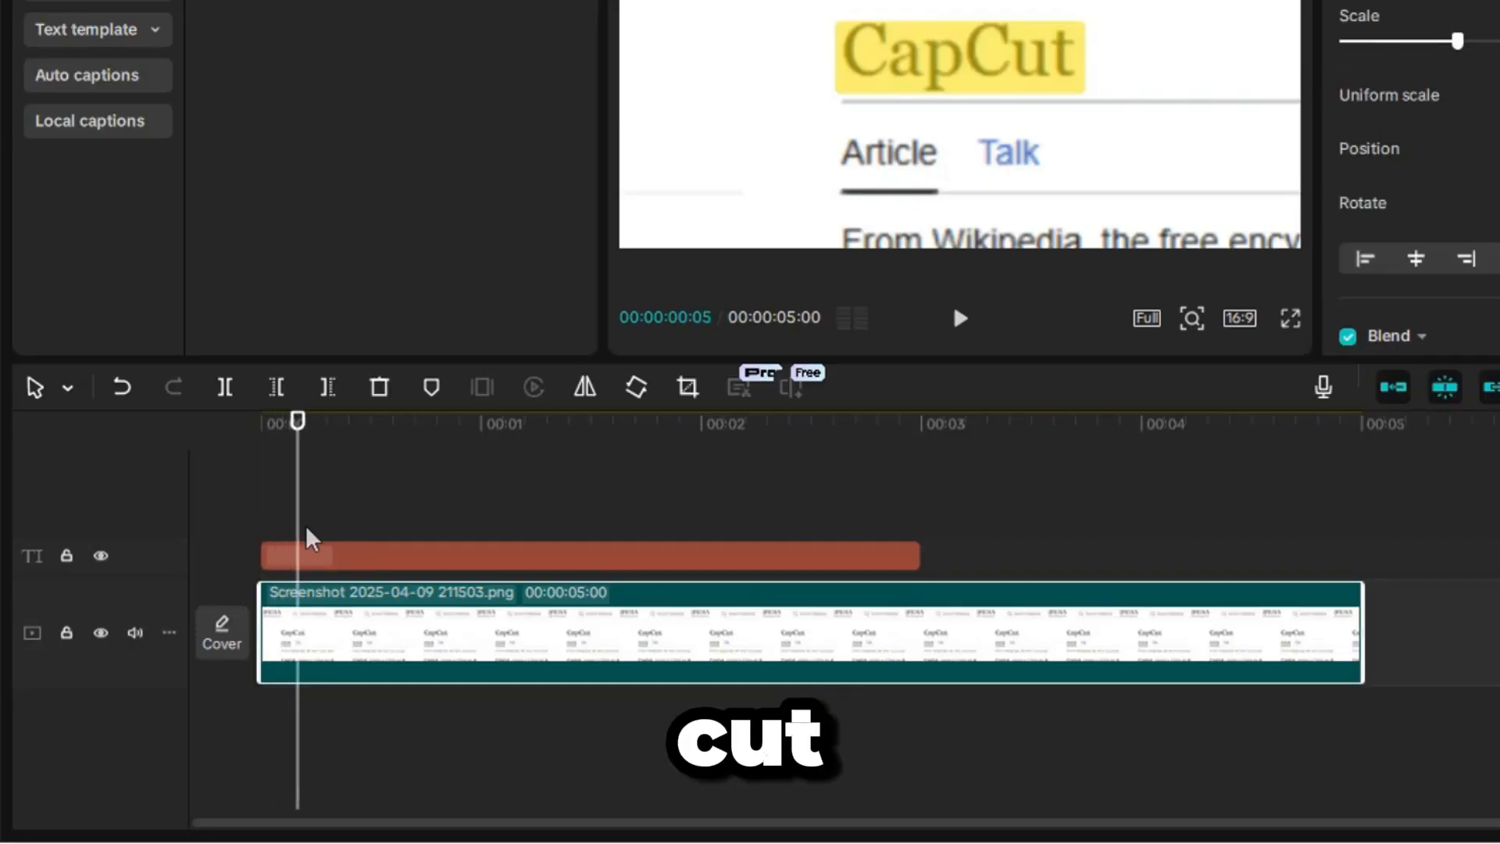
click(328, 395)
drag(286, 178, 332, 652)
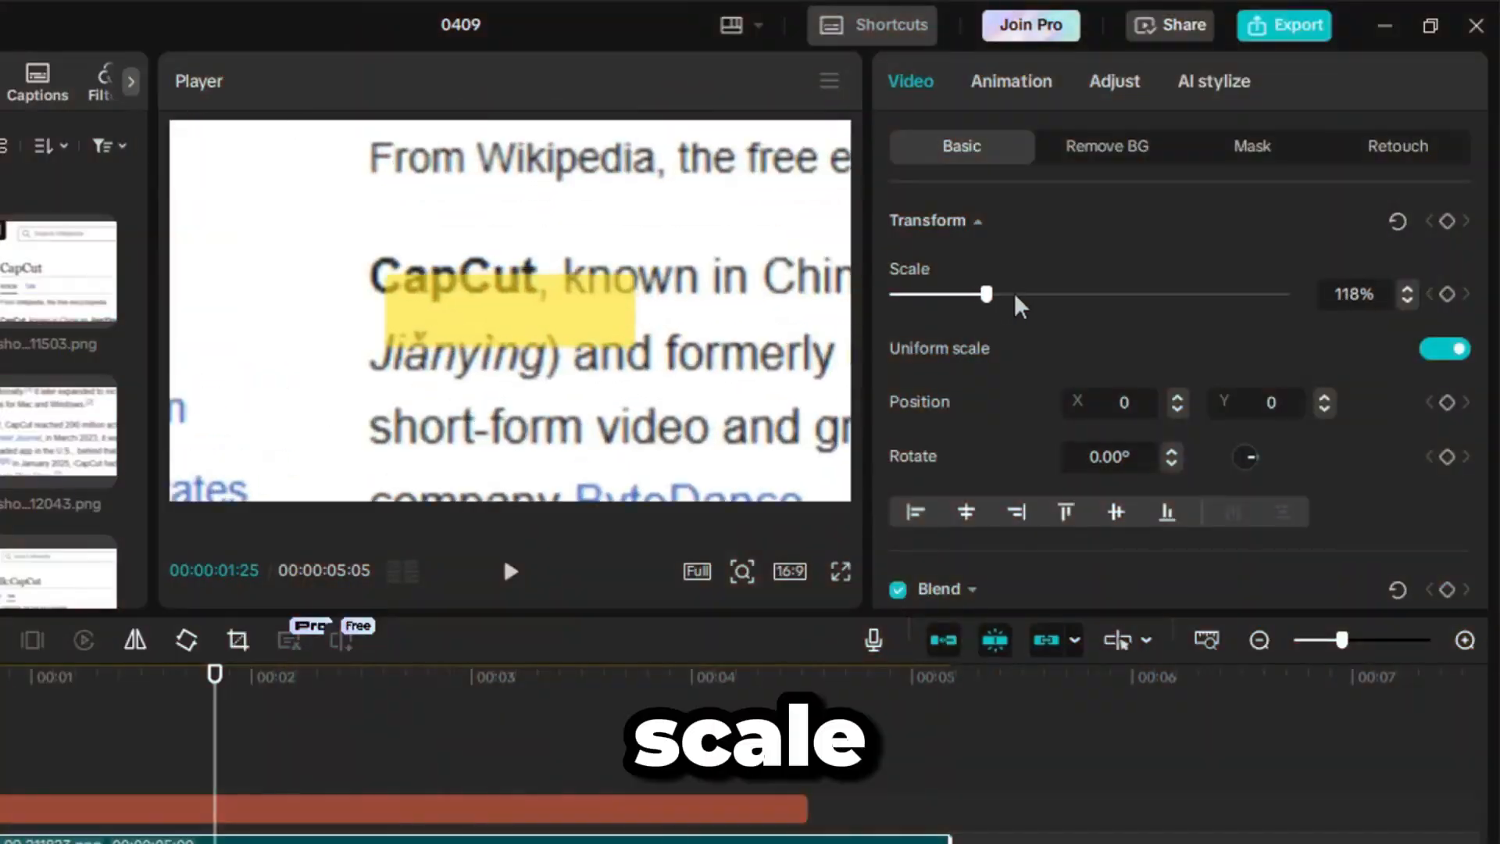
Scale and reposition the added screenshots so the word CapCut fits the highlight, setting Screenshot 2025-04-09 212422.png to 230%.
drag(1007, 300, 1044, 295)
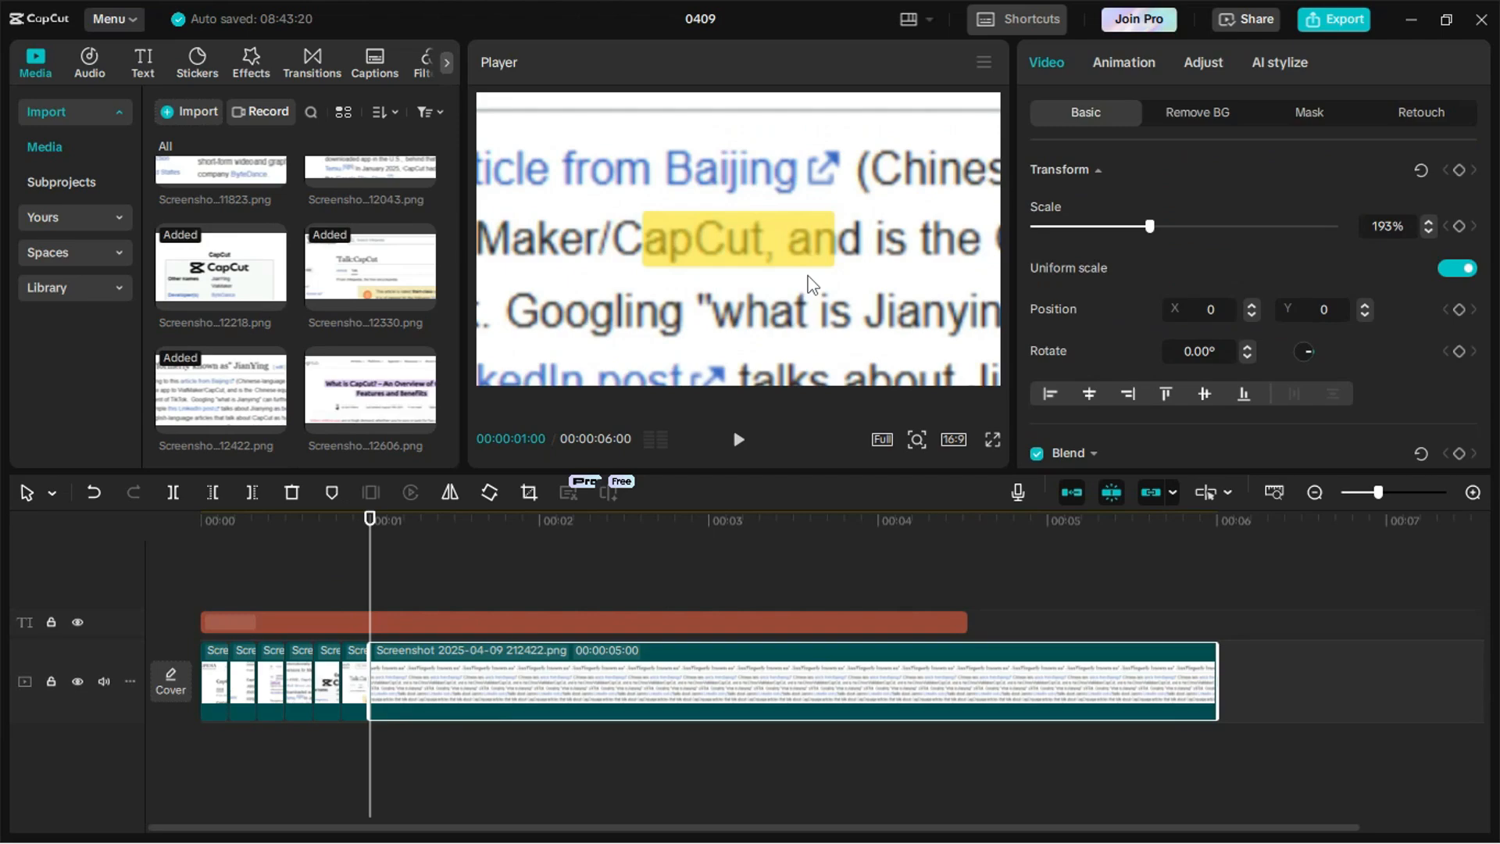
drag(1149, 226, 1171, 228)
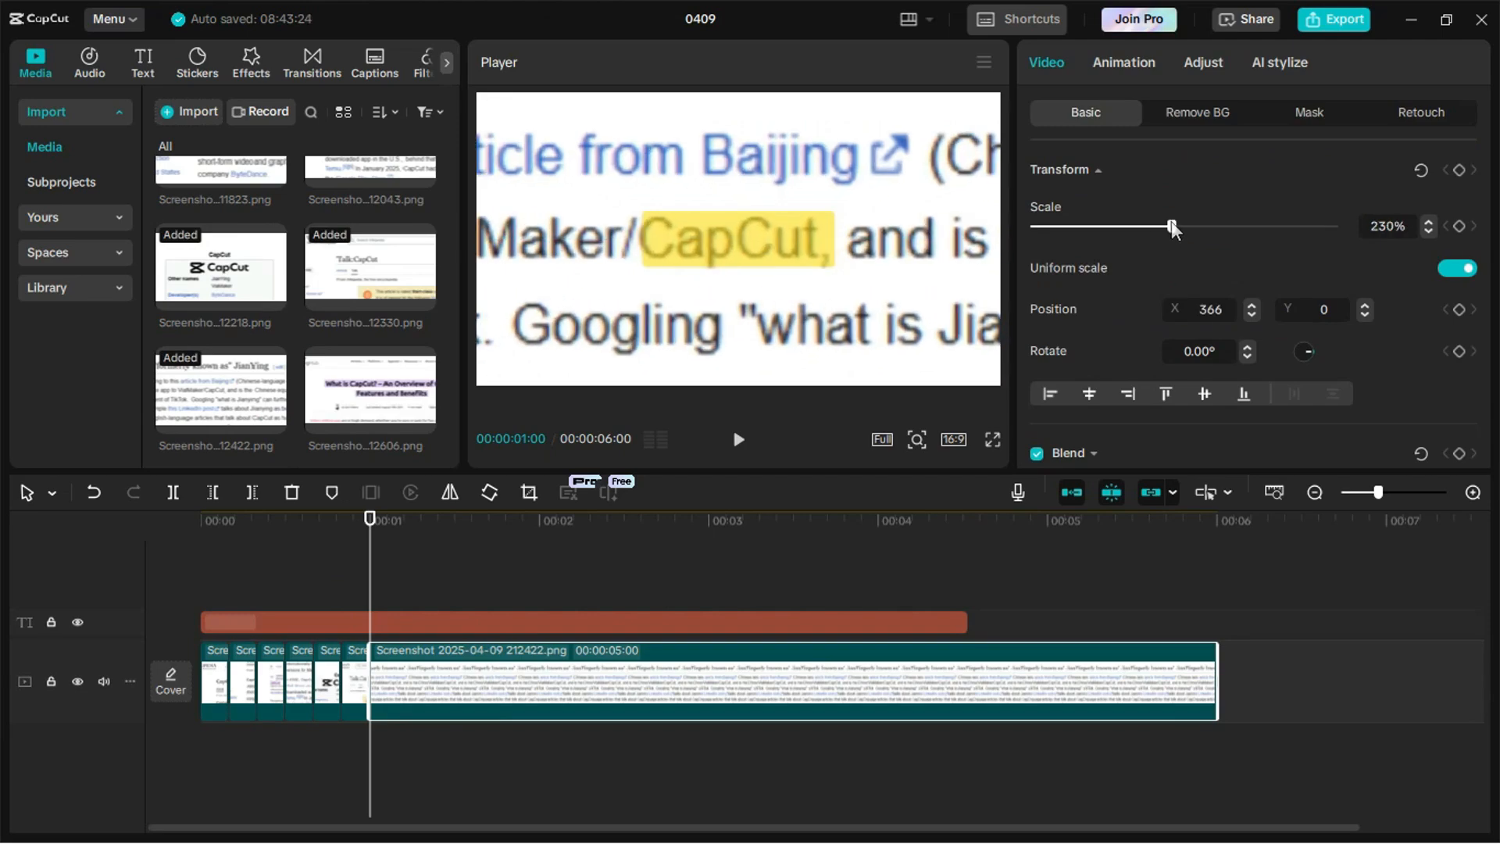
drag(864, 313, 848, 307)
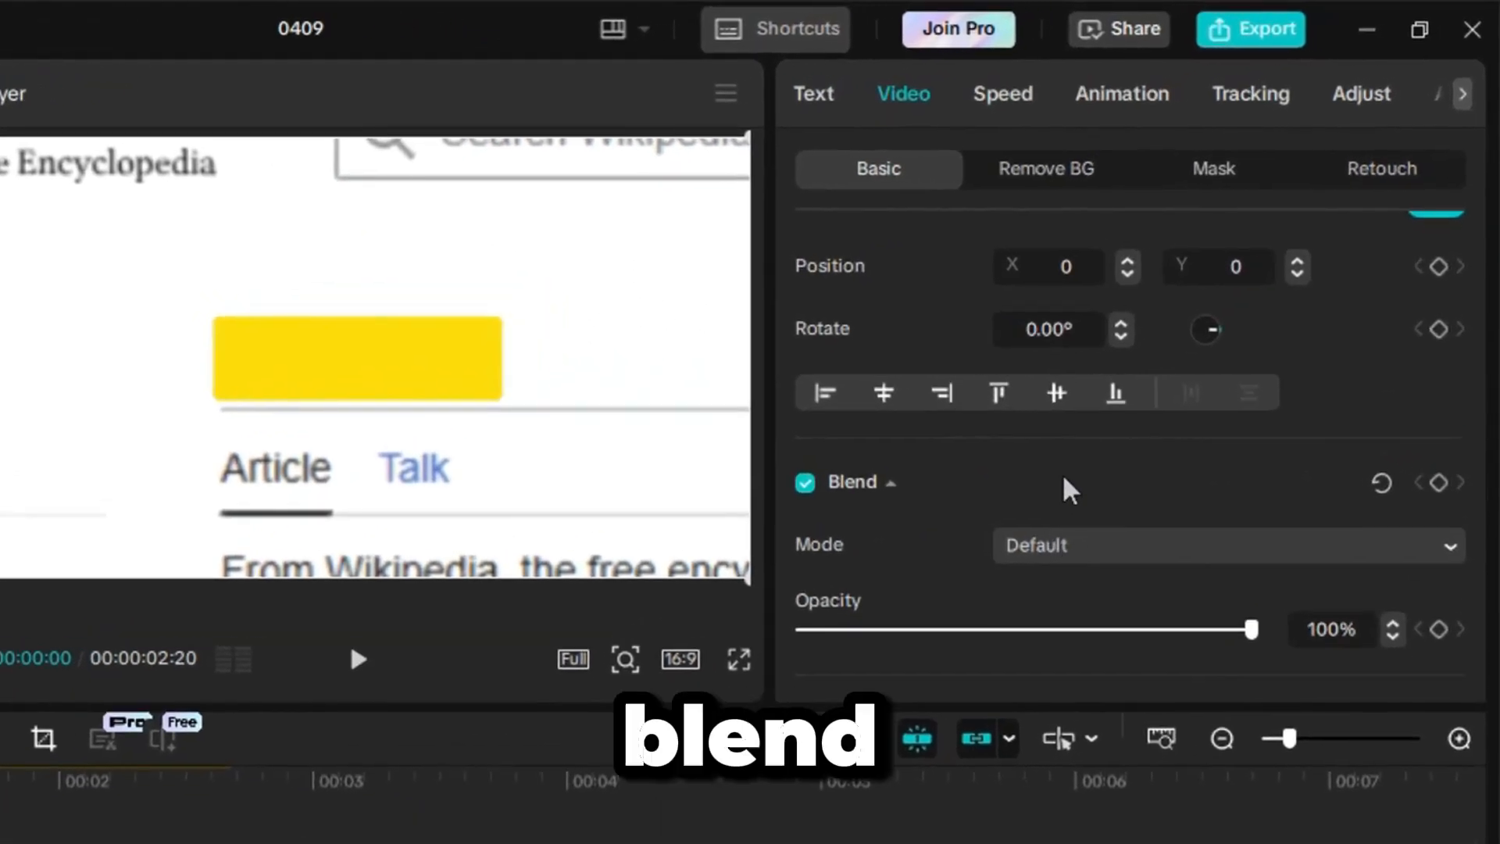
Change the yellow highlight clip's blend mode so the black text shows through it.
click(1071, 489)
click(1085, 750)
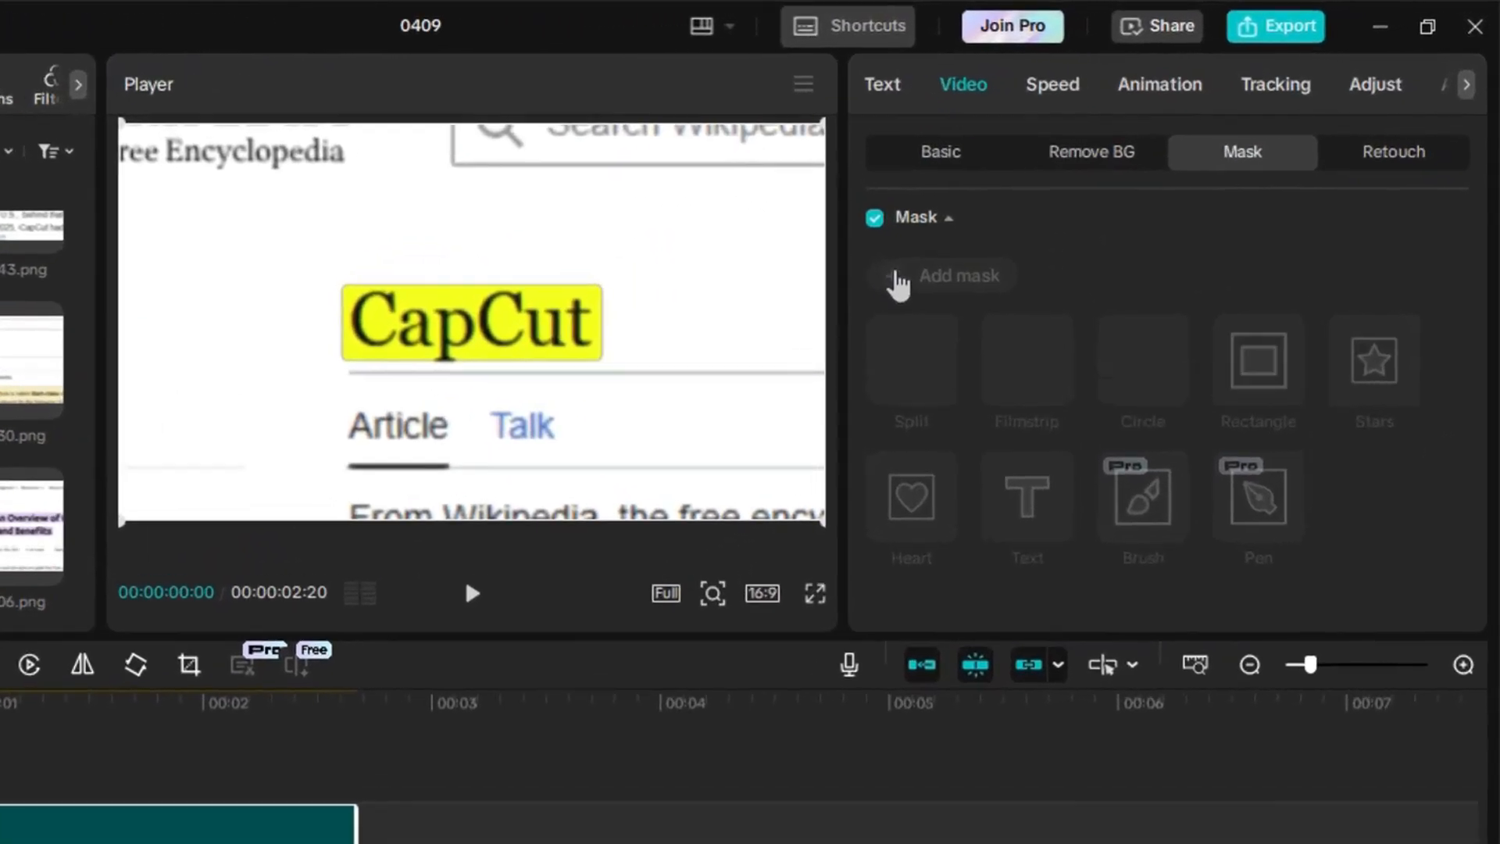
Add a Split mask rotated to -90° to the highlight clip and animate it from left to right across the word.
click(1031, 227)
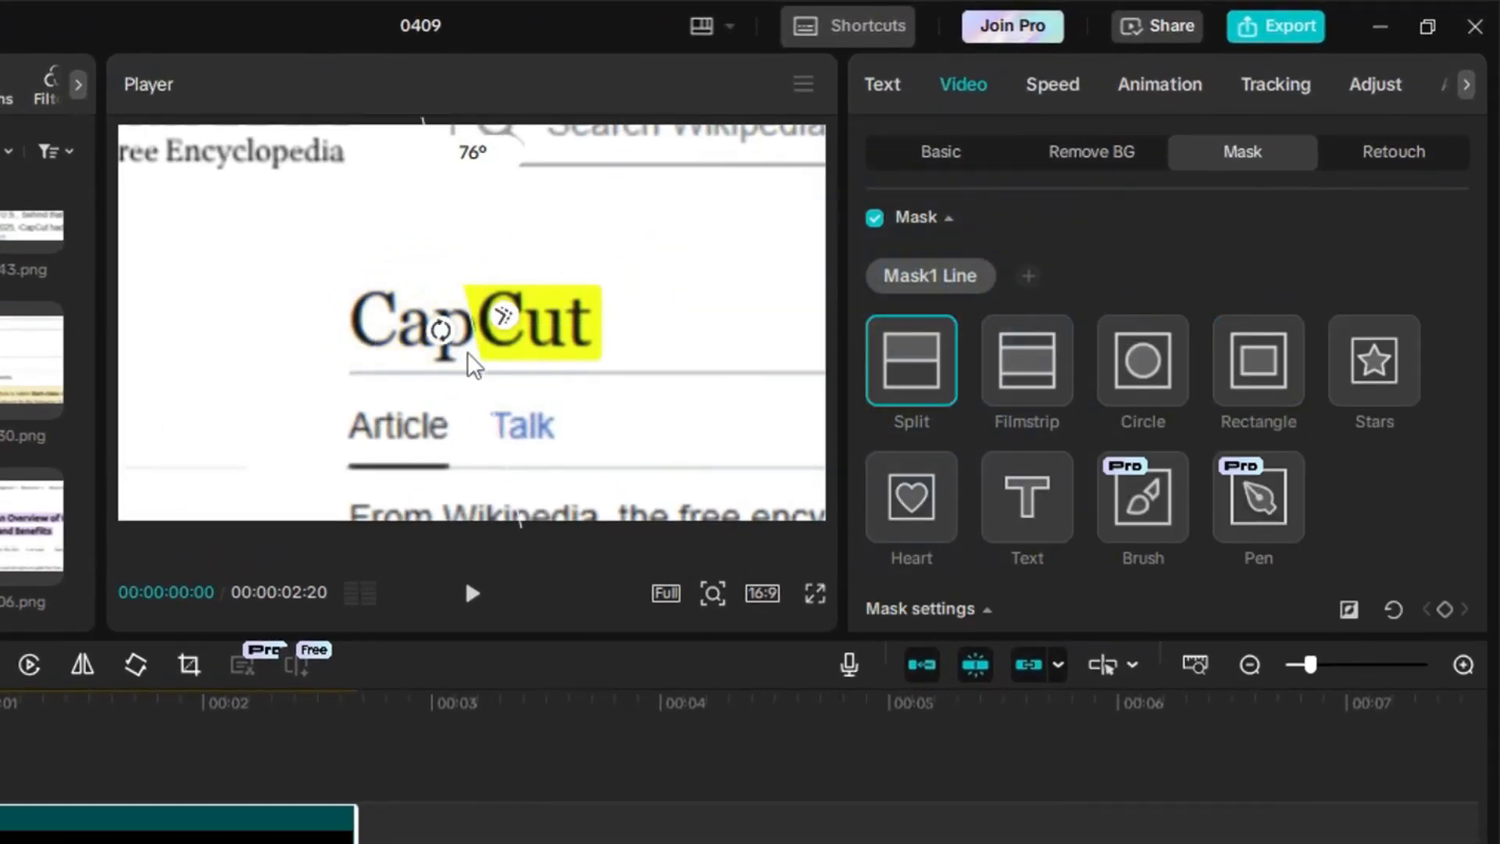
drag(544, 351, 545, 344)
drag(480, 377, 363, 381)
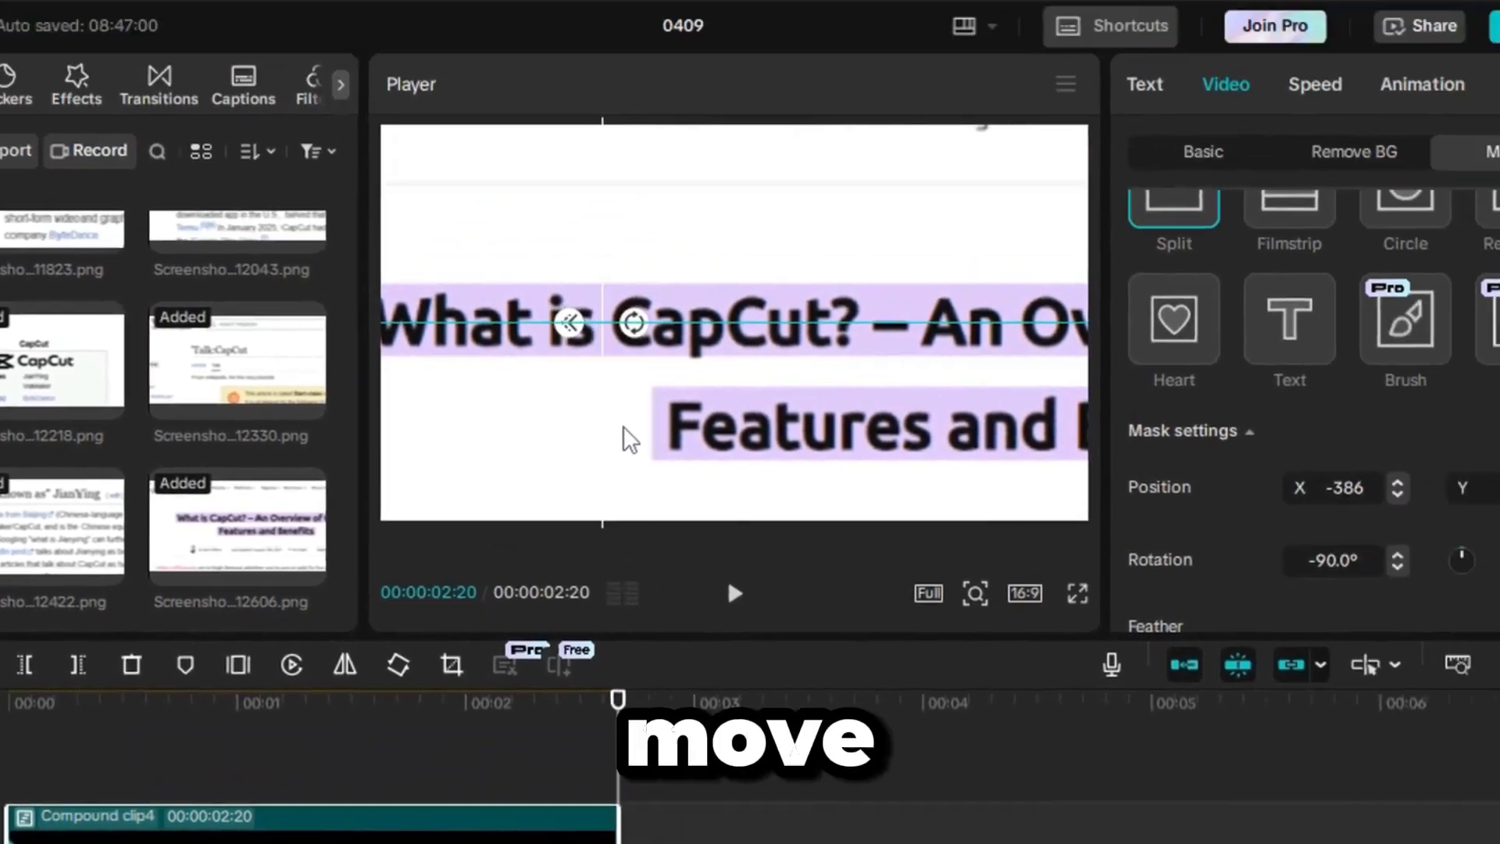
drag(631, 440, 890, 437)
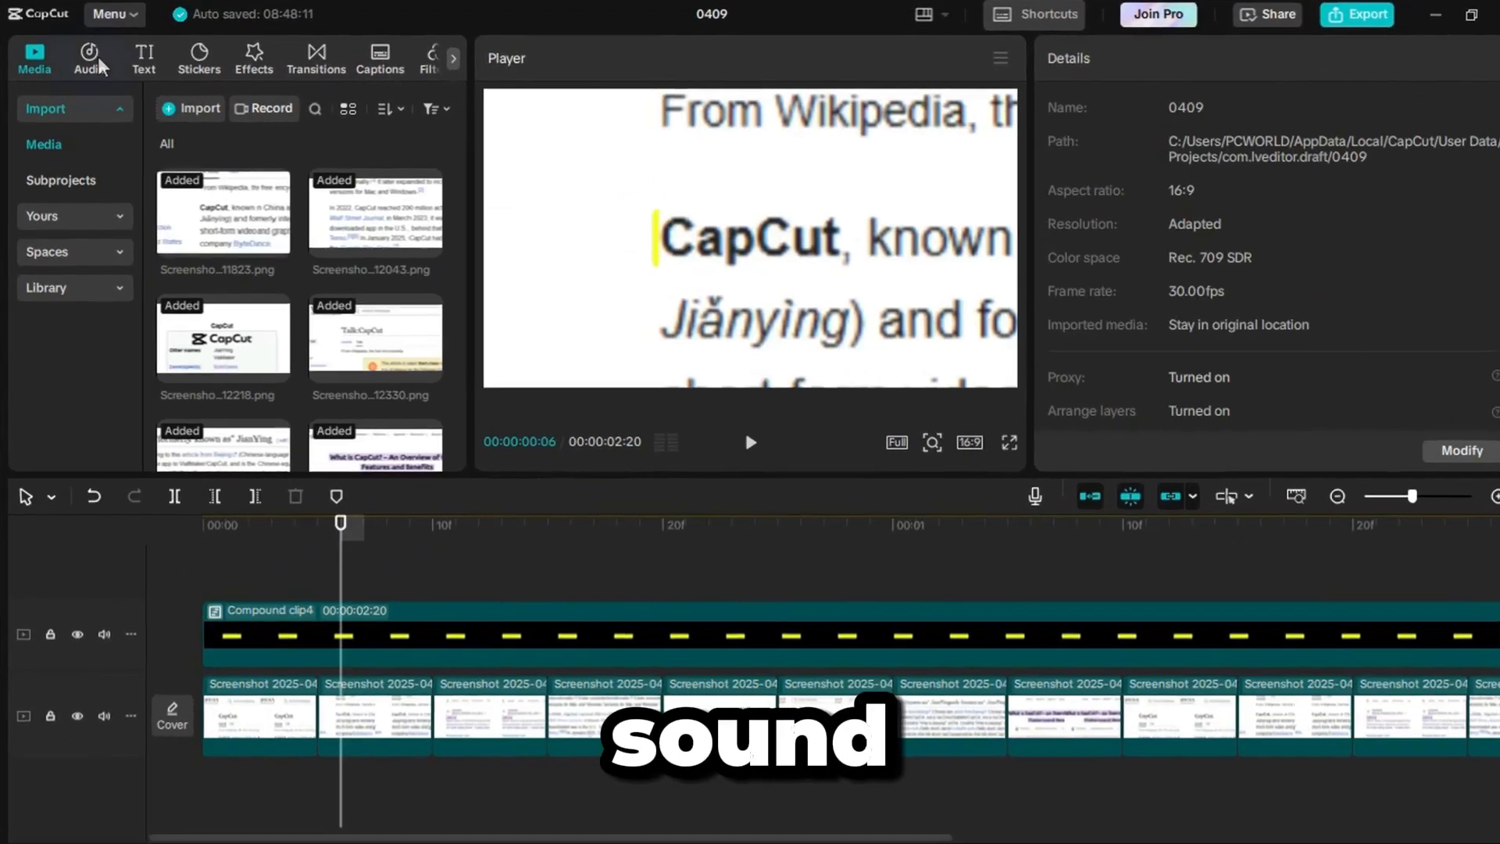
Add the Switch sound. "Tick" sound effect near the start of the second screenshot and trim it short.
click(92, 59)
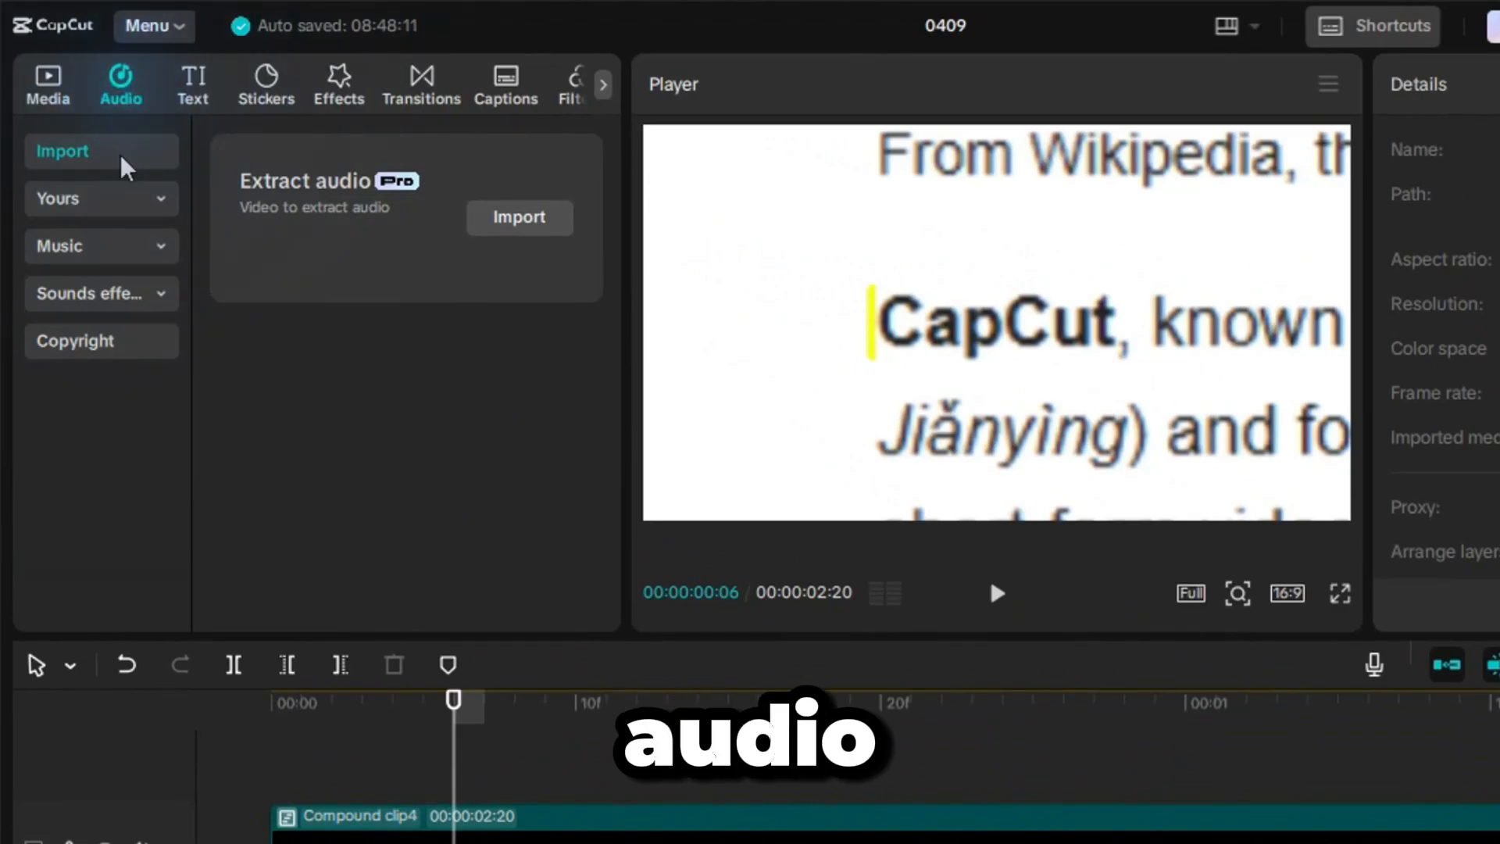
click(86, 295)
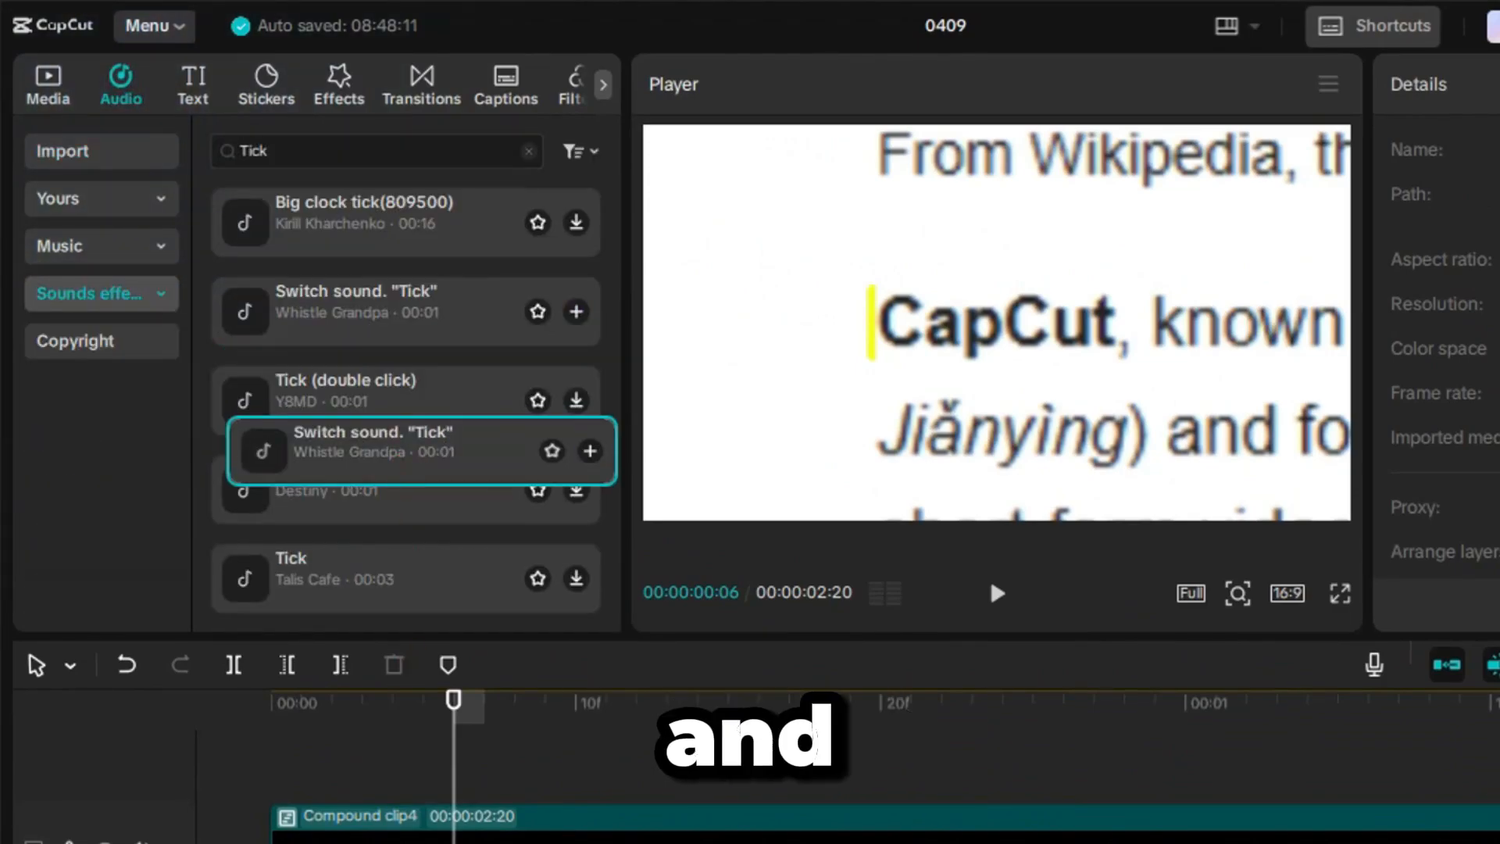
drag(320, 311, 426, 769)
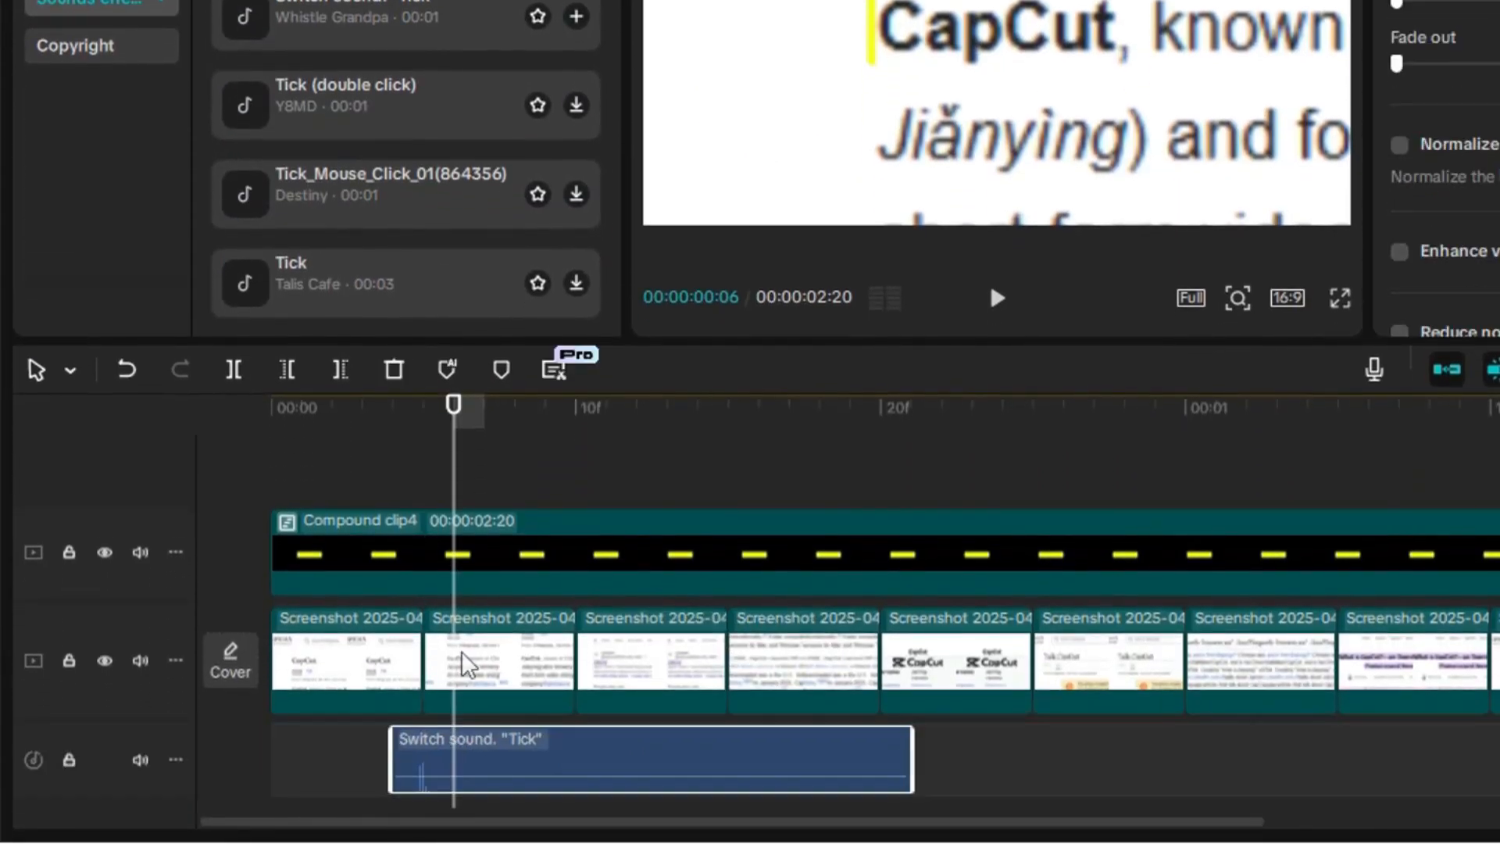
key(w)
Paste copies of the trimmed tick sound at the successive screenshot cuts along the timeline.
click(561, 428)
key(ctrl+v)
click(704, 432)
key(ctrl+v)
click(859, 437)
key(ctrl+v)
click(1011, 440)
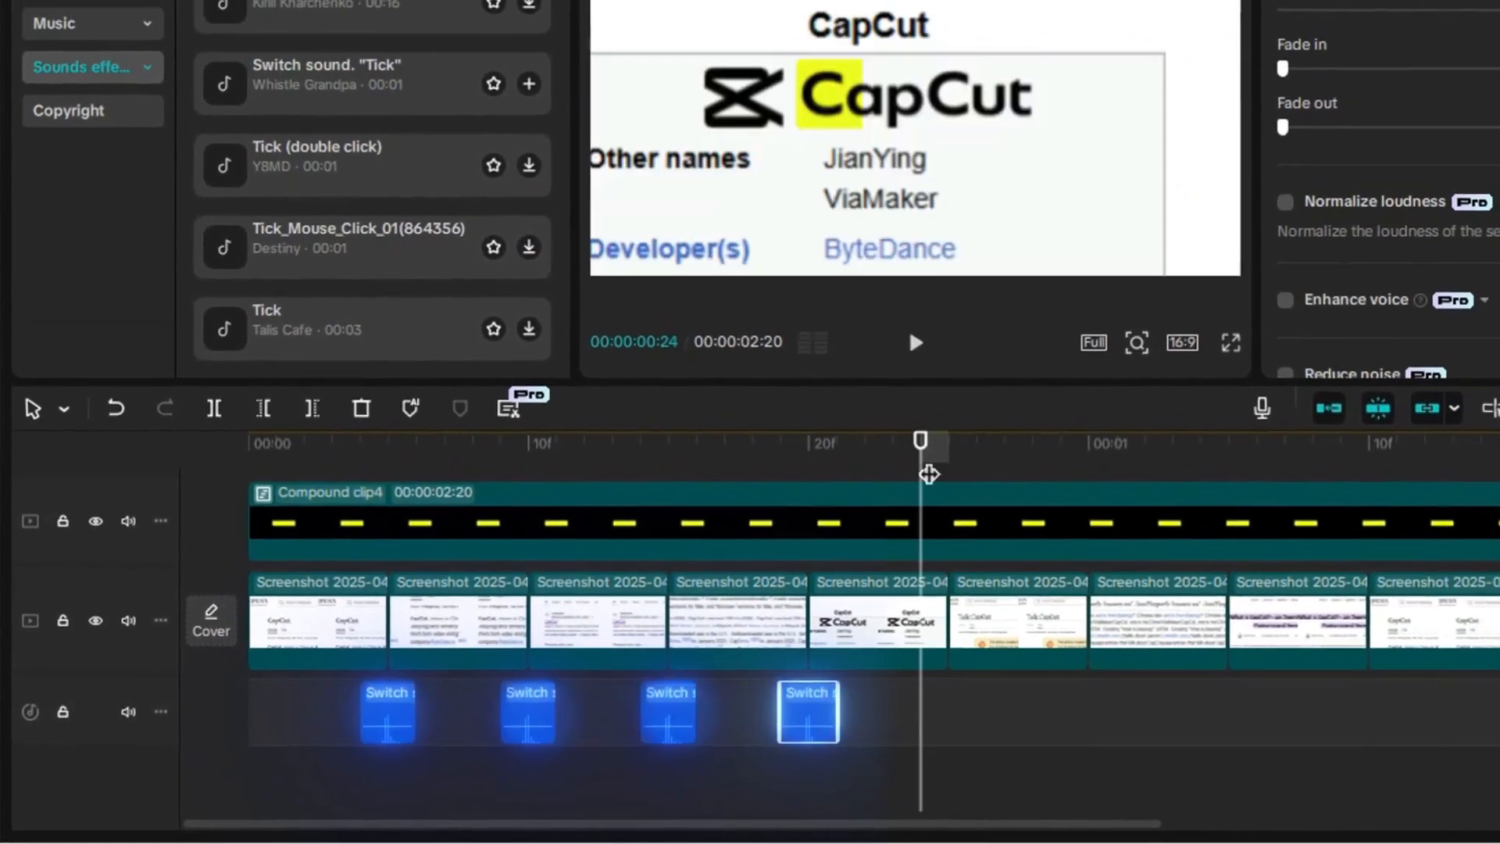
key(ctrl+v)
click(1067, 473)
key(ctrl+v)
click(1212, 473)
key(ctrl+v)
click(1348, 474)
key(ctrl+v)
click(1481, 475)
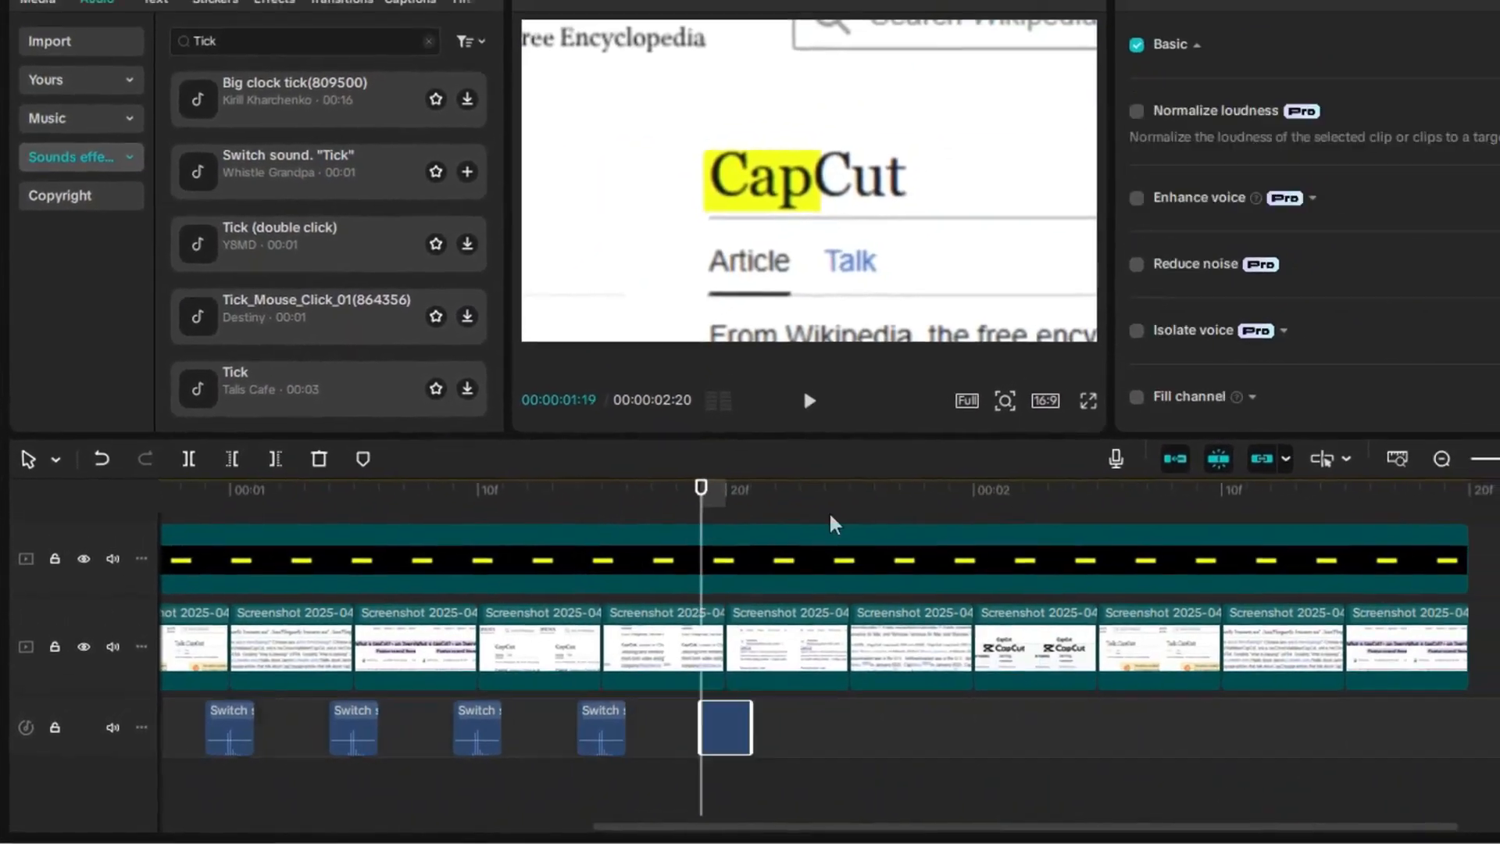
key(ctrl+v)
key(ctrl+v)
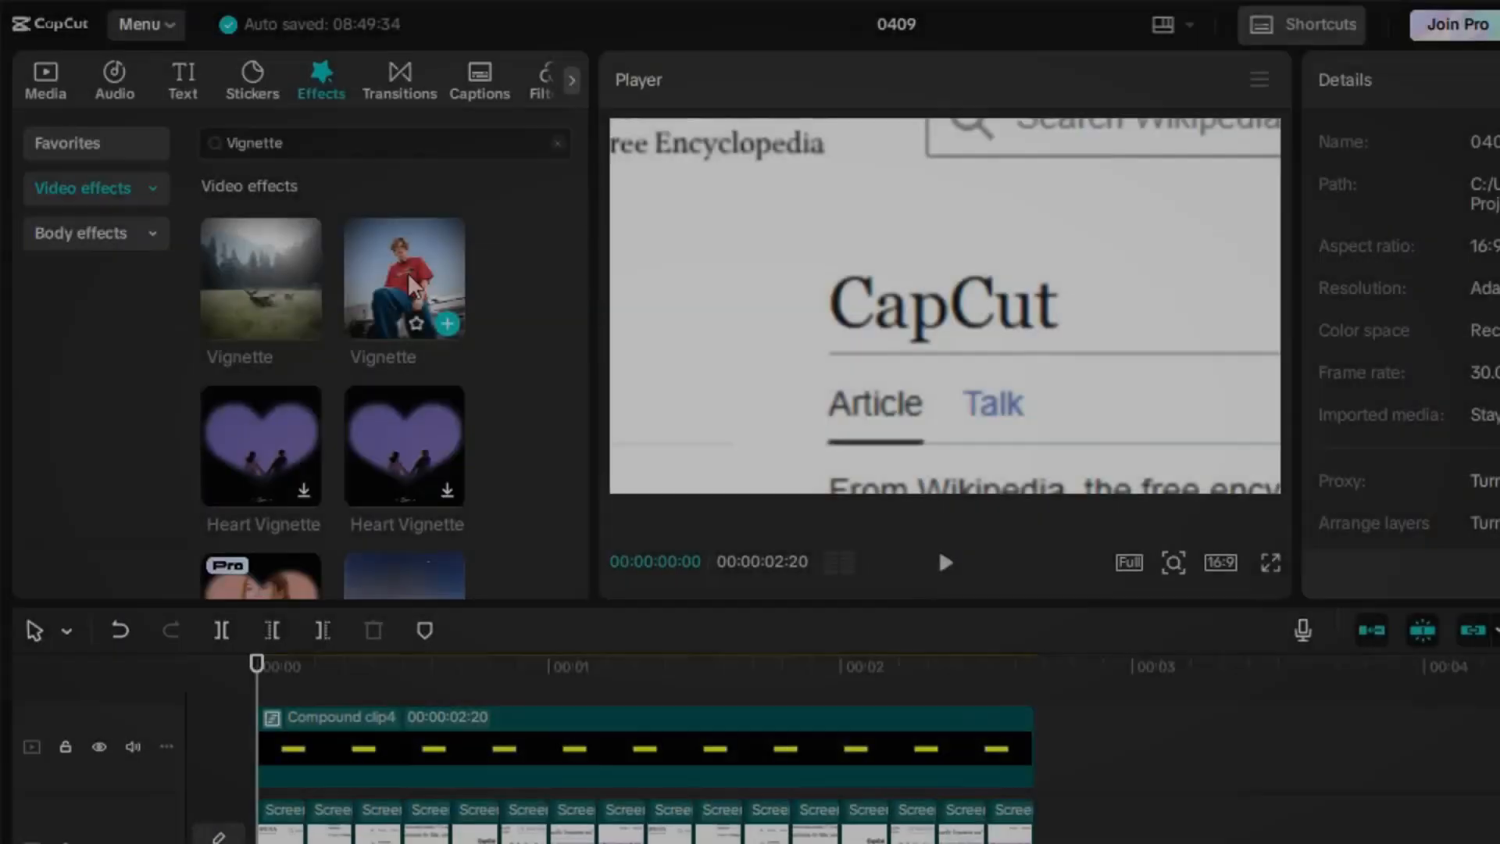
Layer the Vignette, Hazy, Chromatic Quirk and Wide Angle video effects over the whole sequence, ending them with the clips.
click(447, 324)
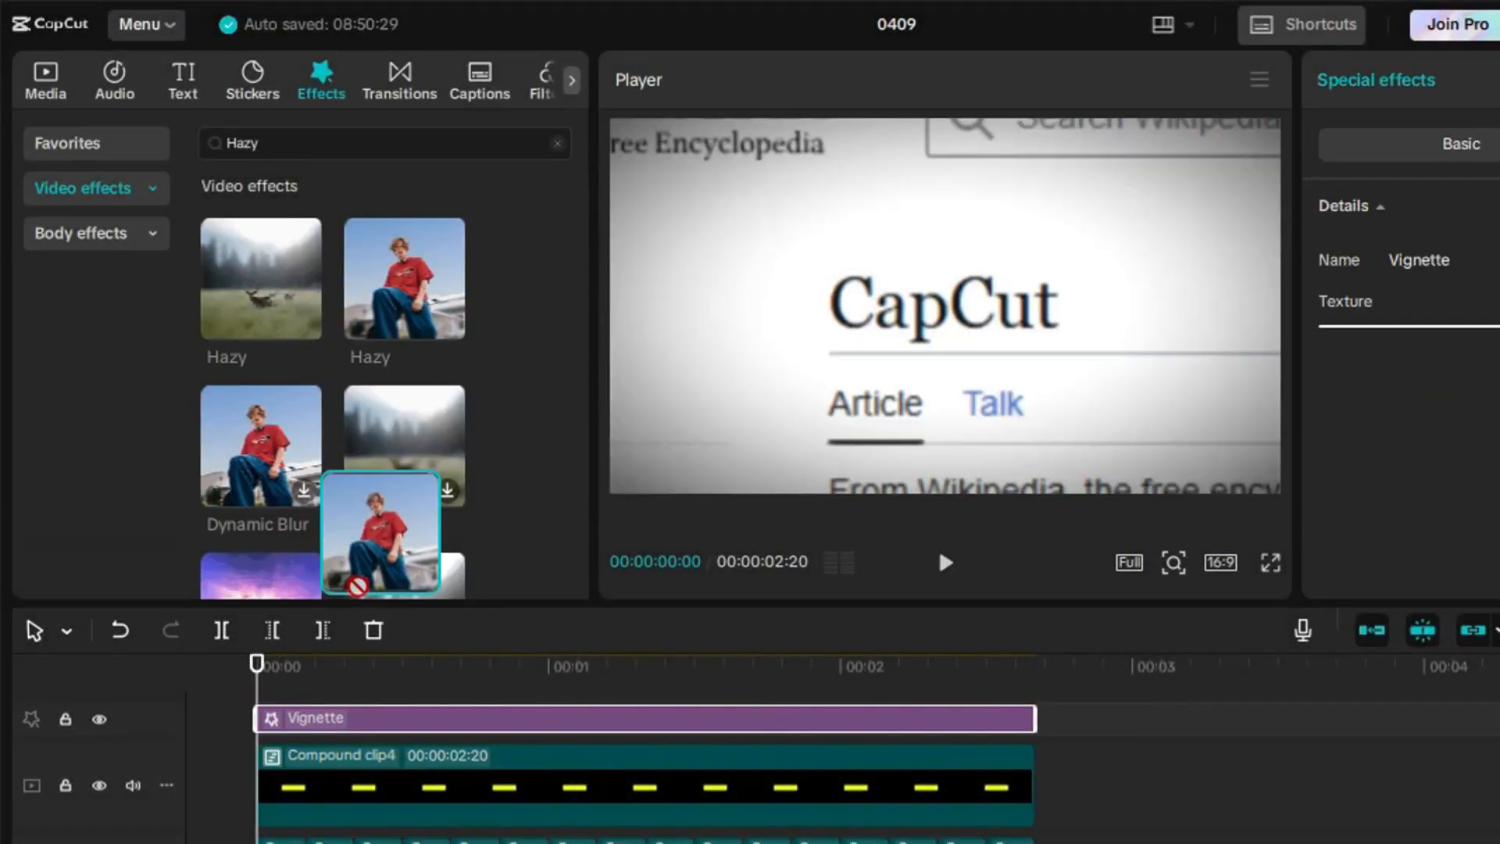
drag(357, 586, 429, 714)
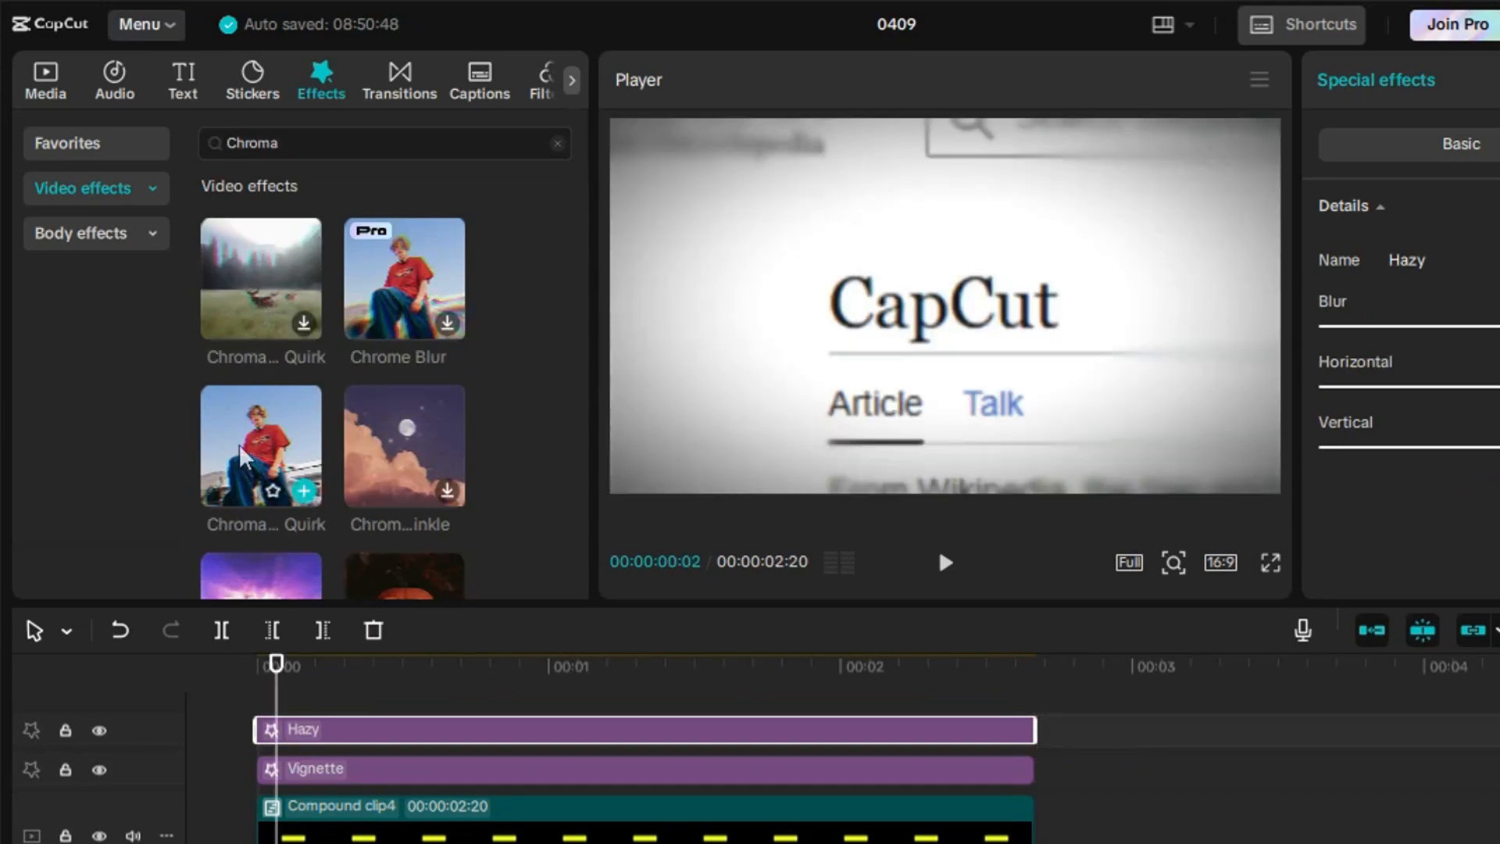
drag(242, 457, 258, 711)
click(1028, 671)
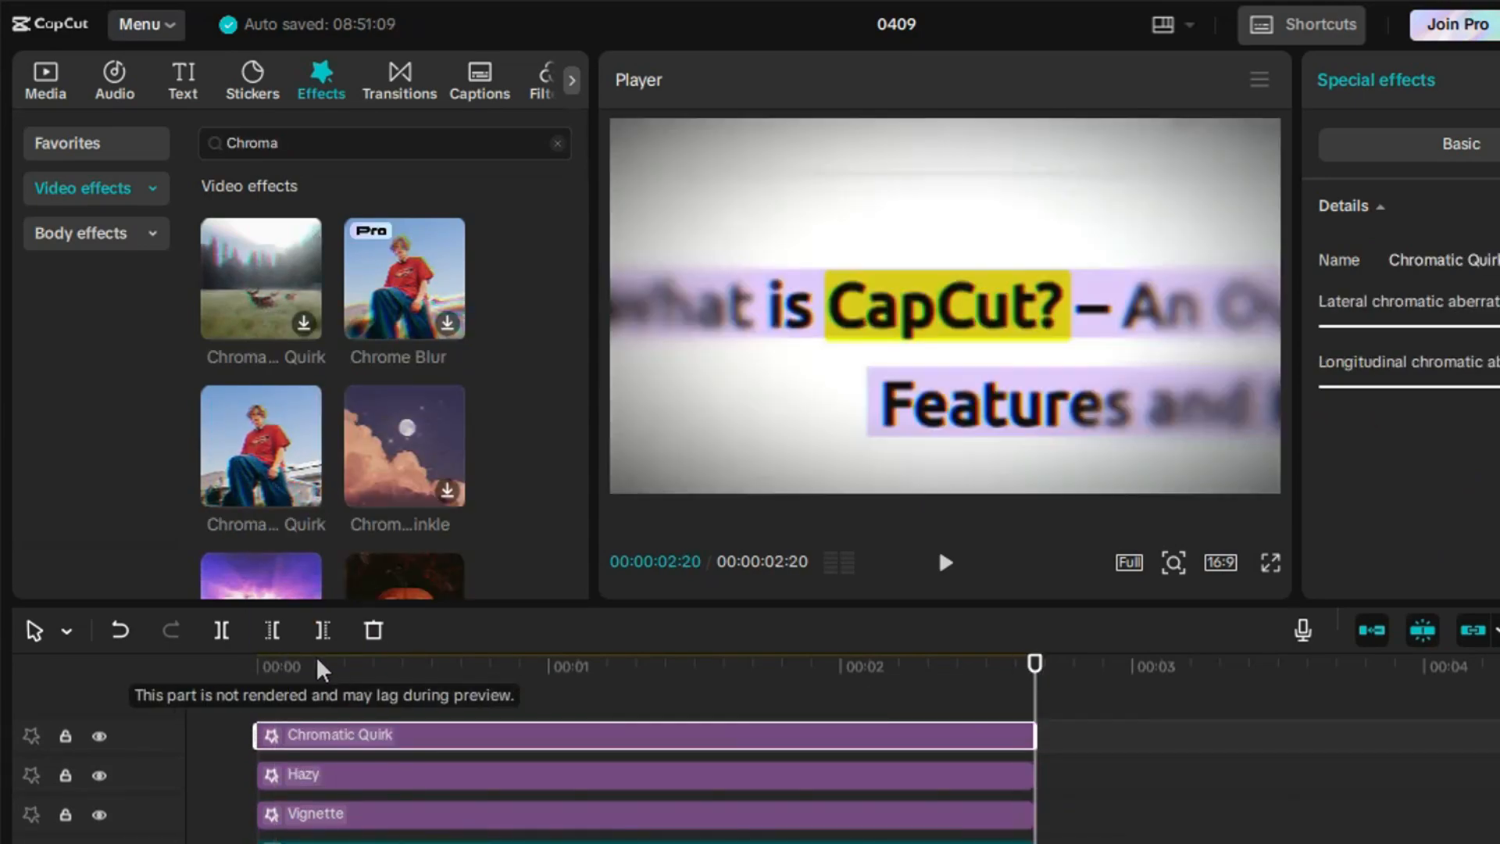
click(301, 669)
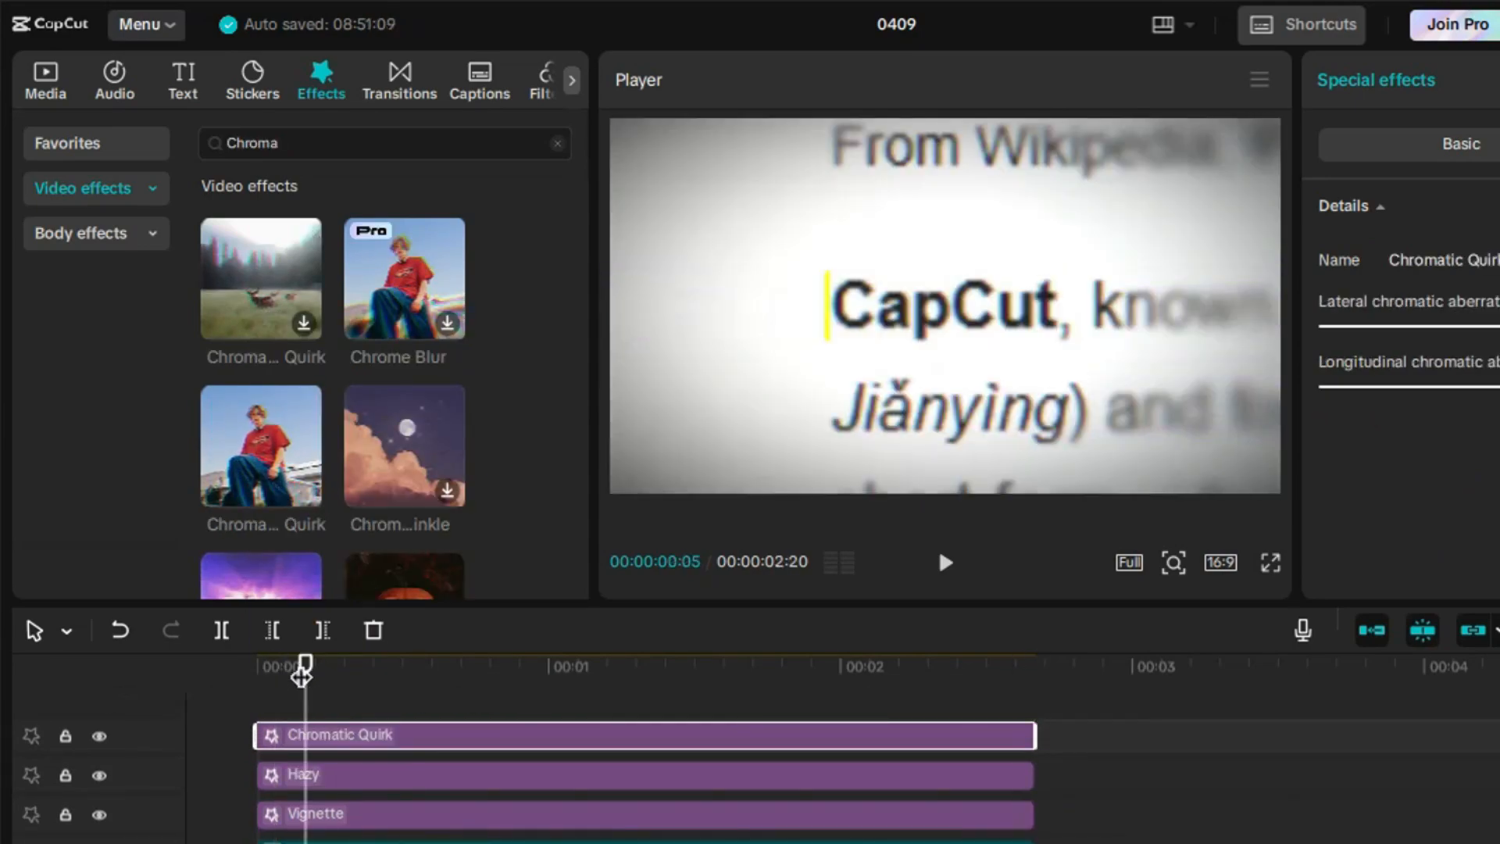
drag(261, 279, 218, 707)
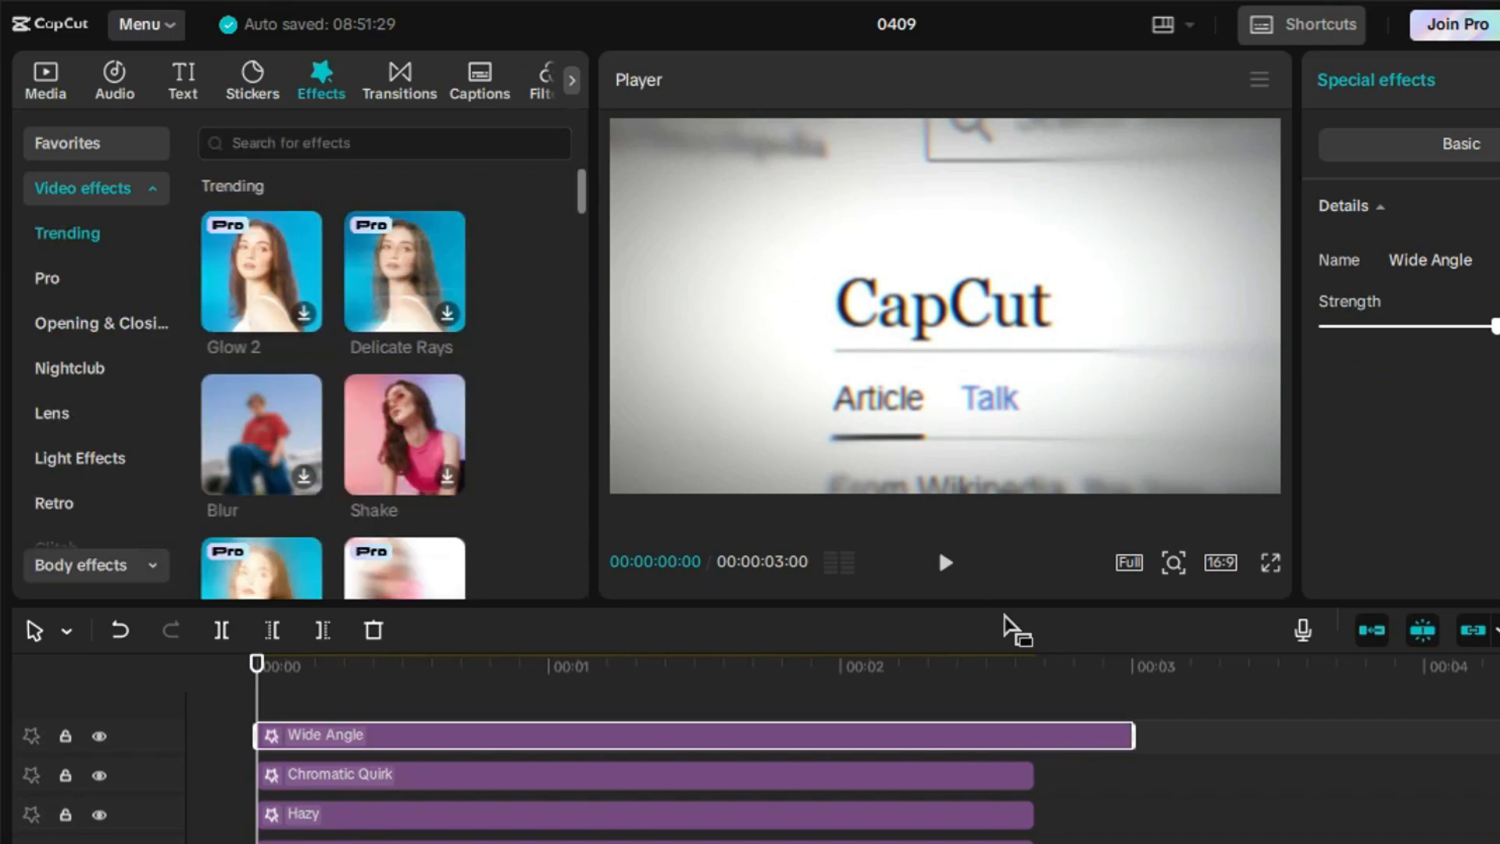
click(1033, 670)
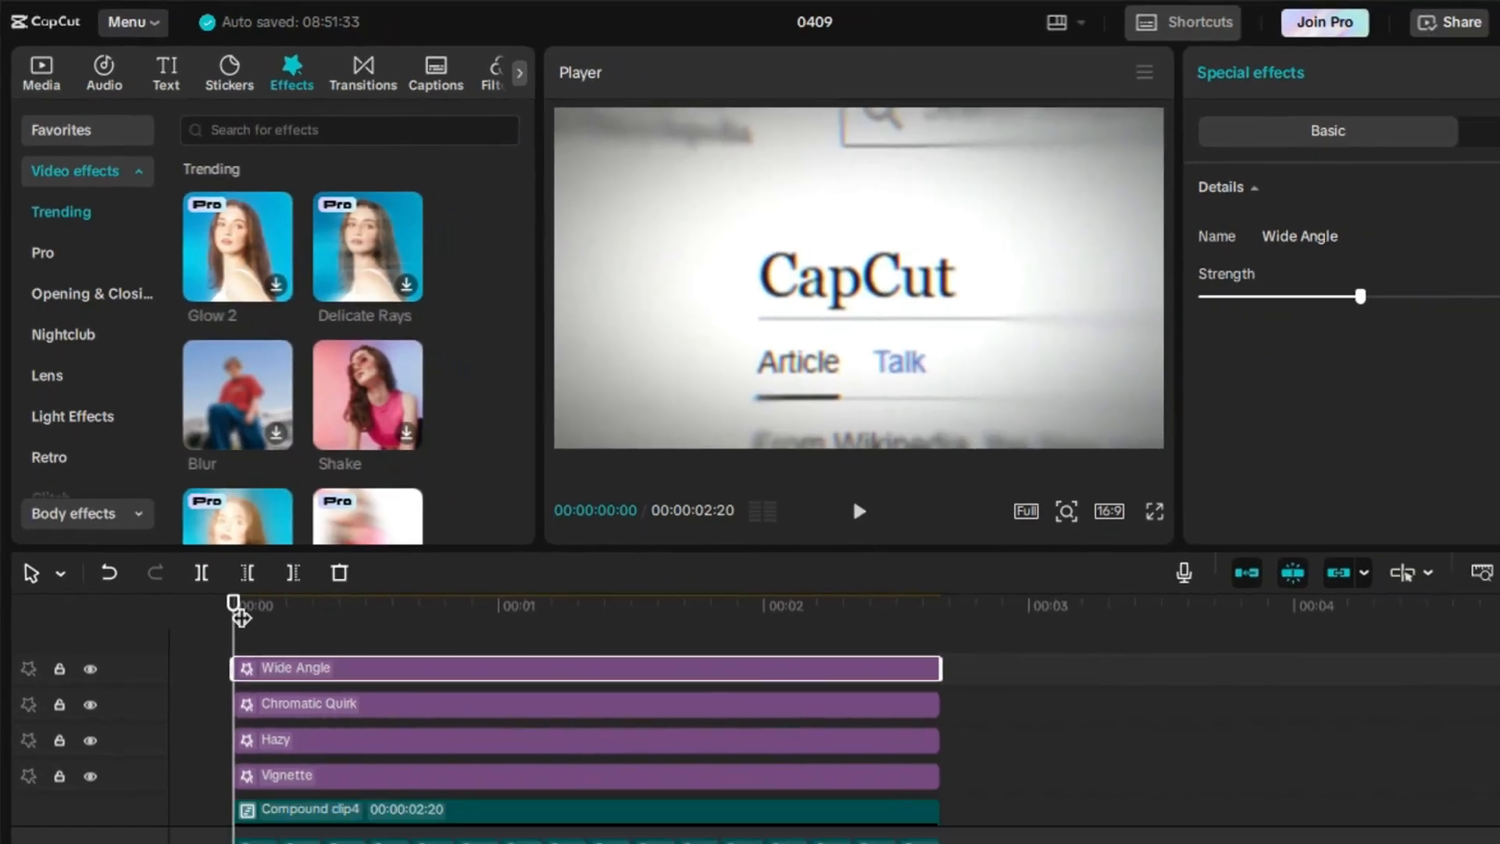
Combine all clips, effects and sounds on the timeline into one compound clip.
click(842, 645)
key(ctrl+a)
right_click(455, 617)
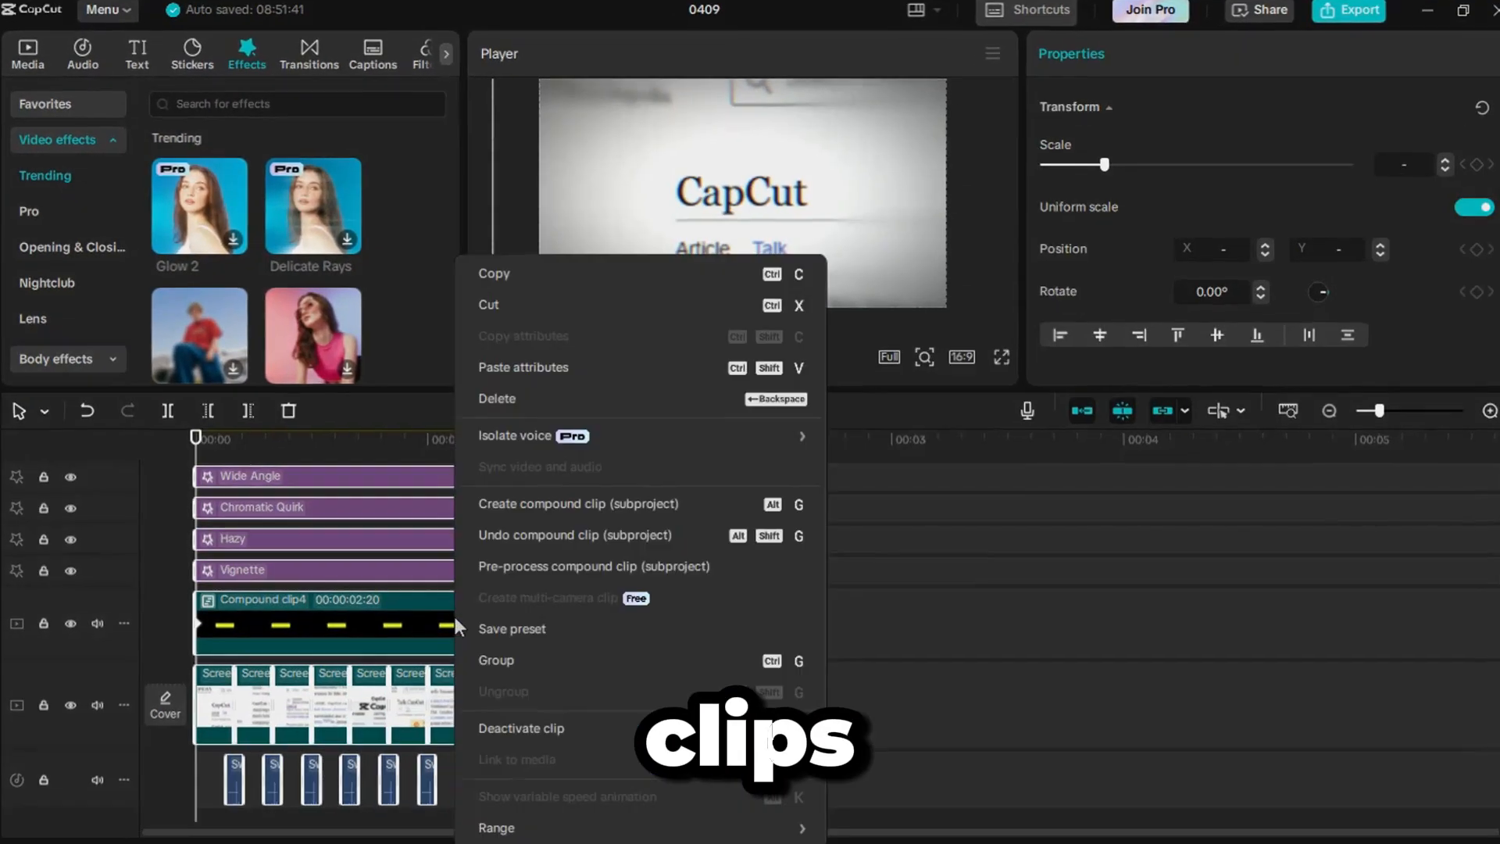
click(531, 504)
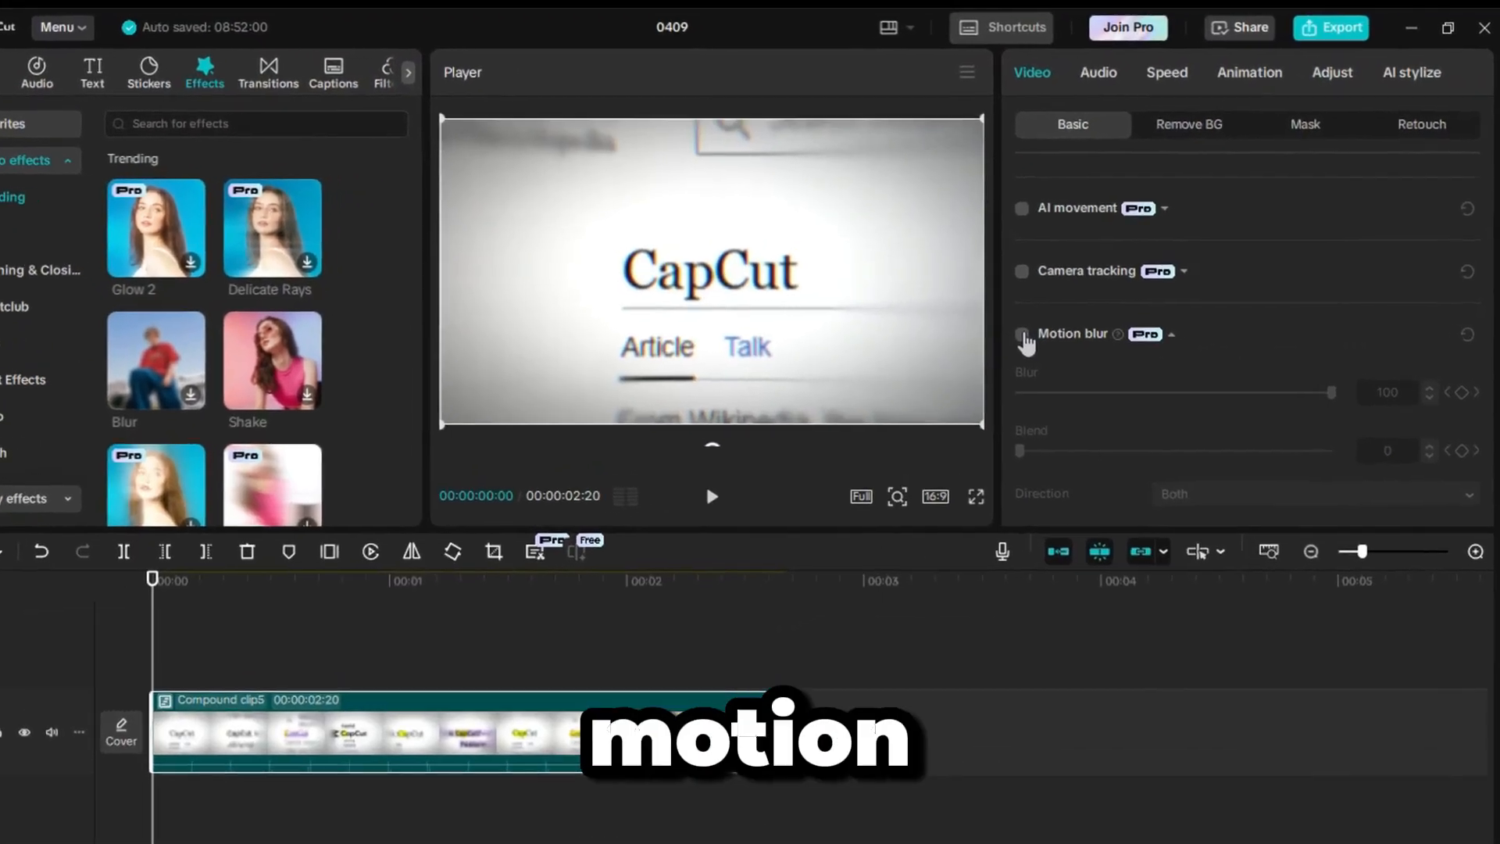
Enable motion blur on the new compound clip and set its Blur to 51.
click(1022, 335)
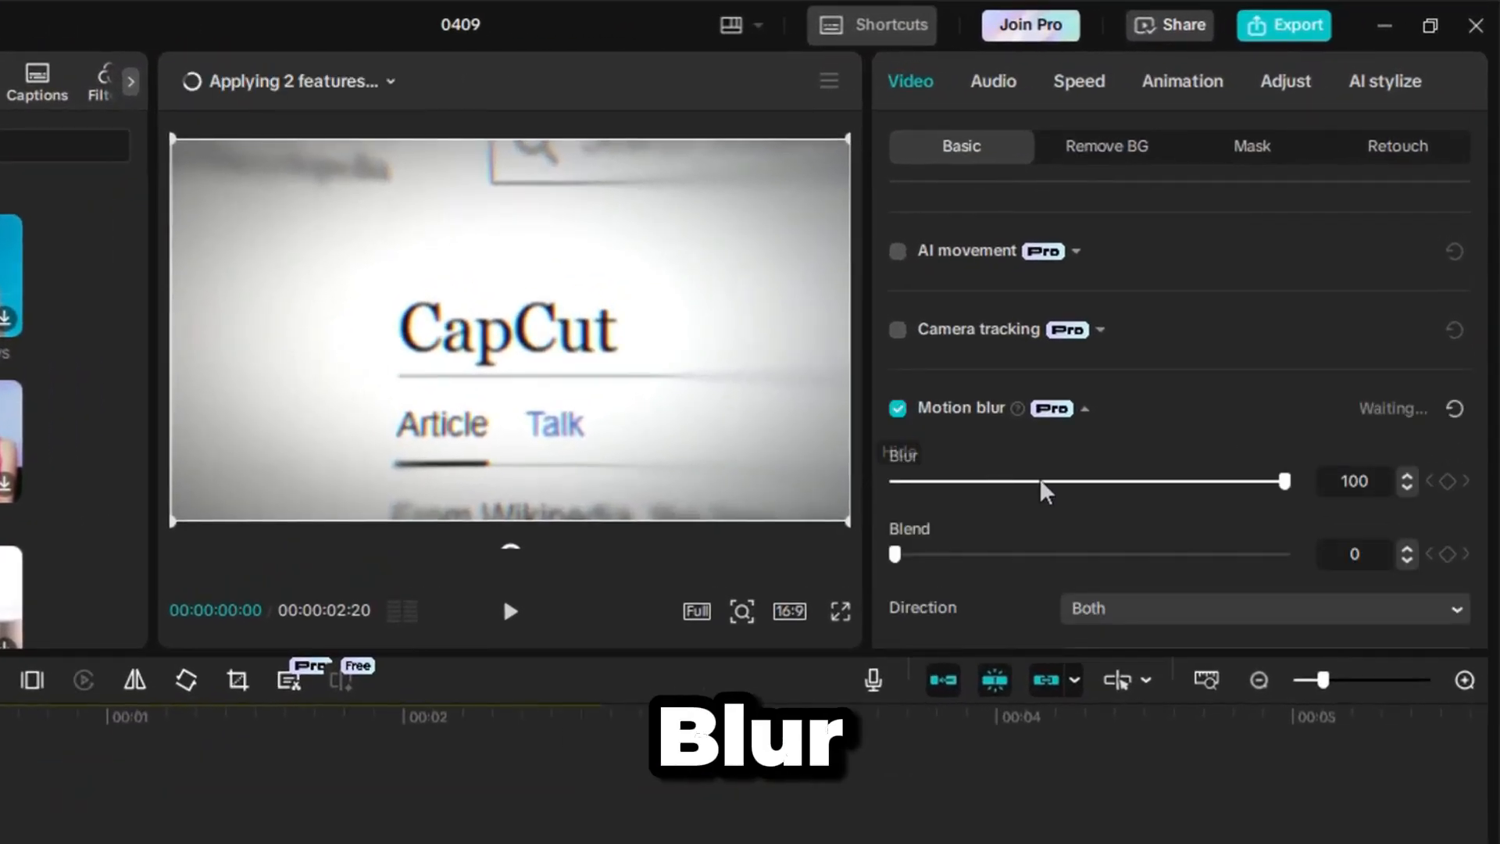
drag(1273, 393, 1186, 391)
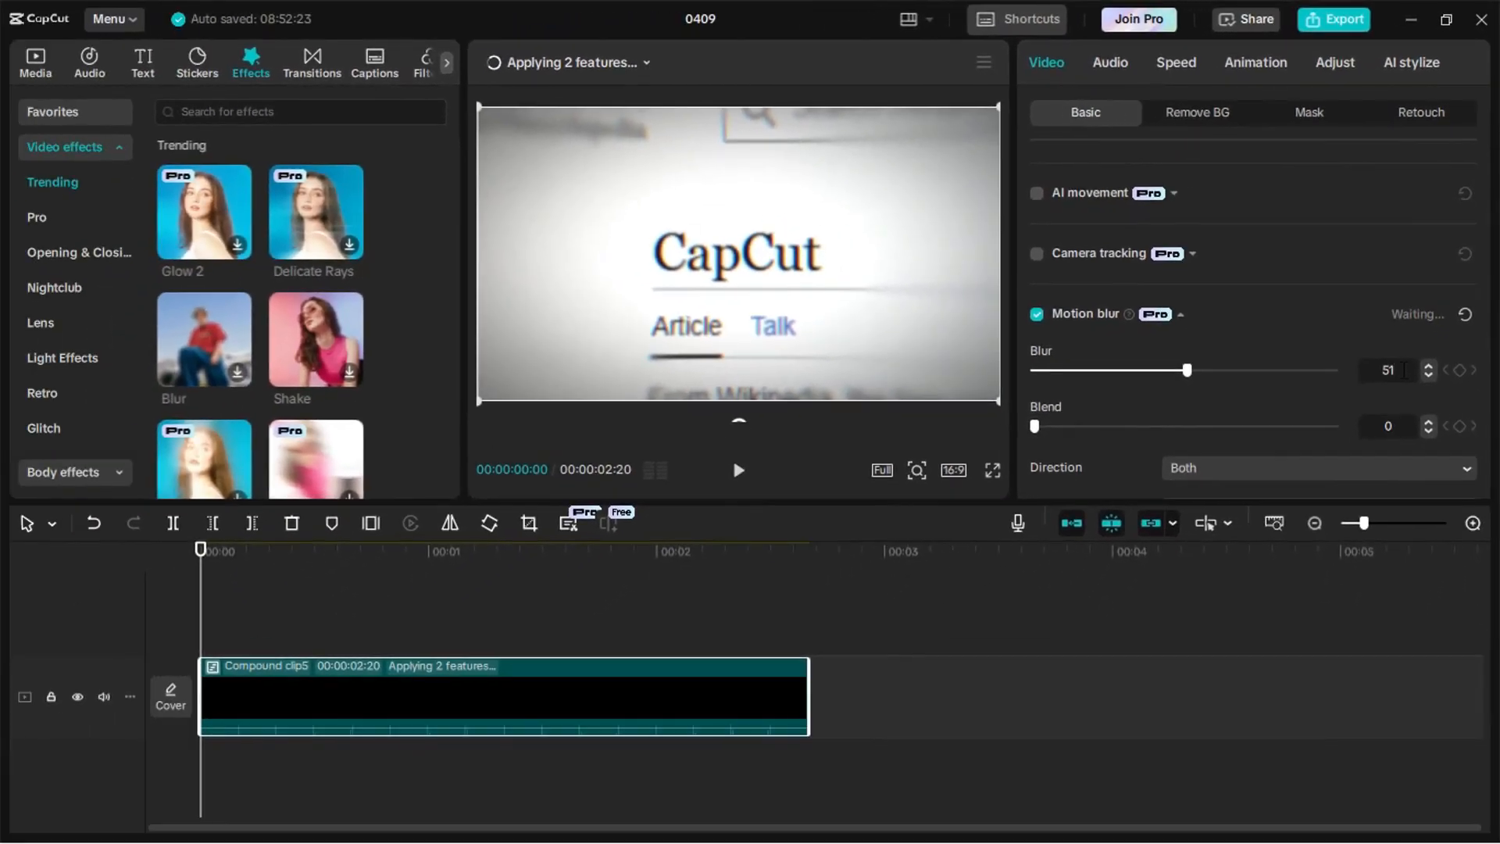
click(344, 82)
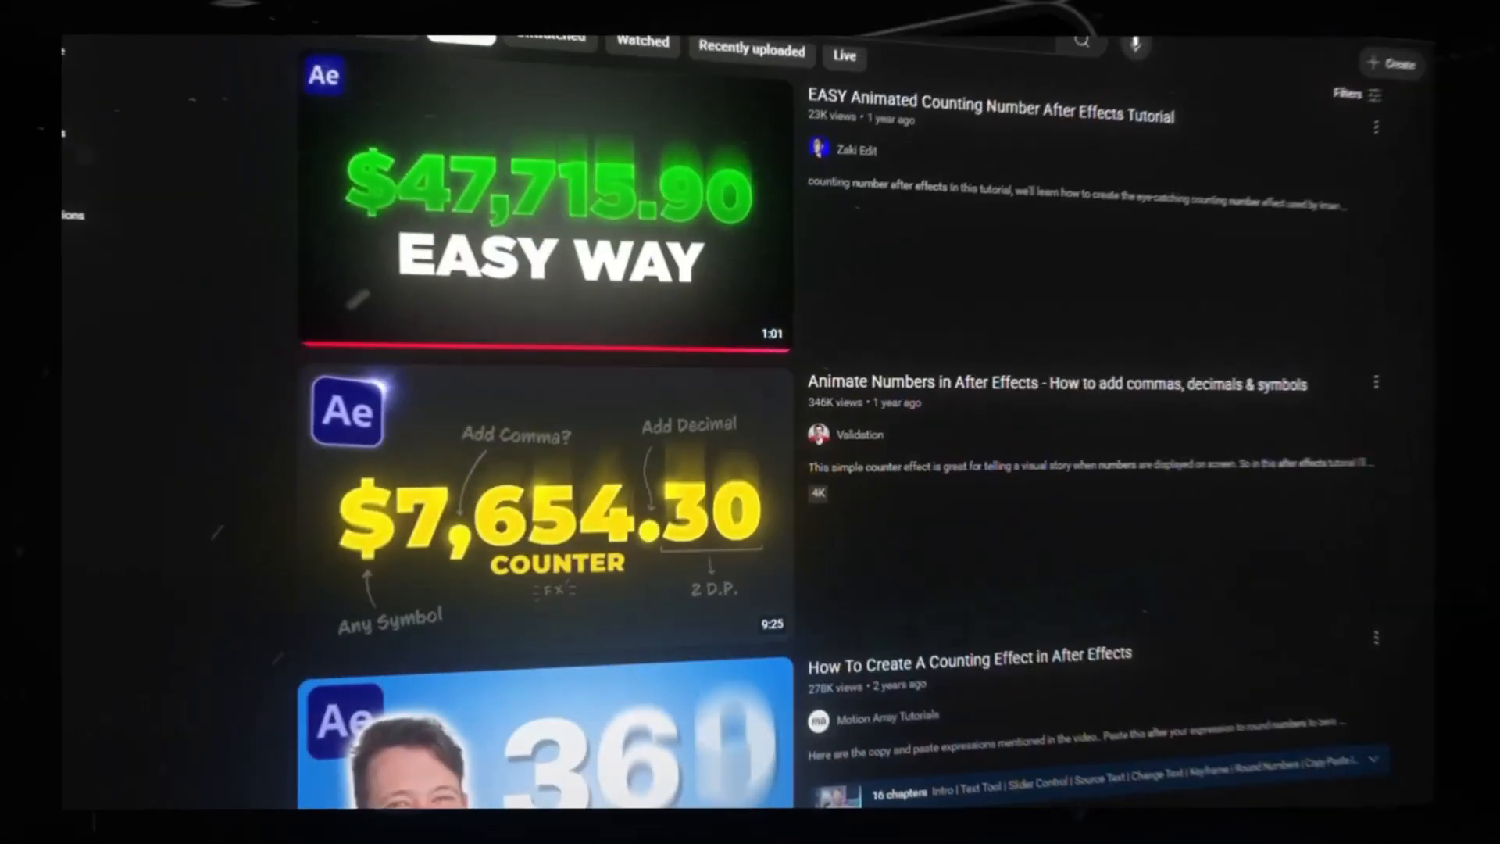
scroll(750, 468, down, 4)
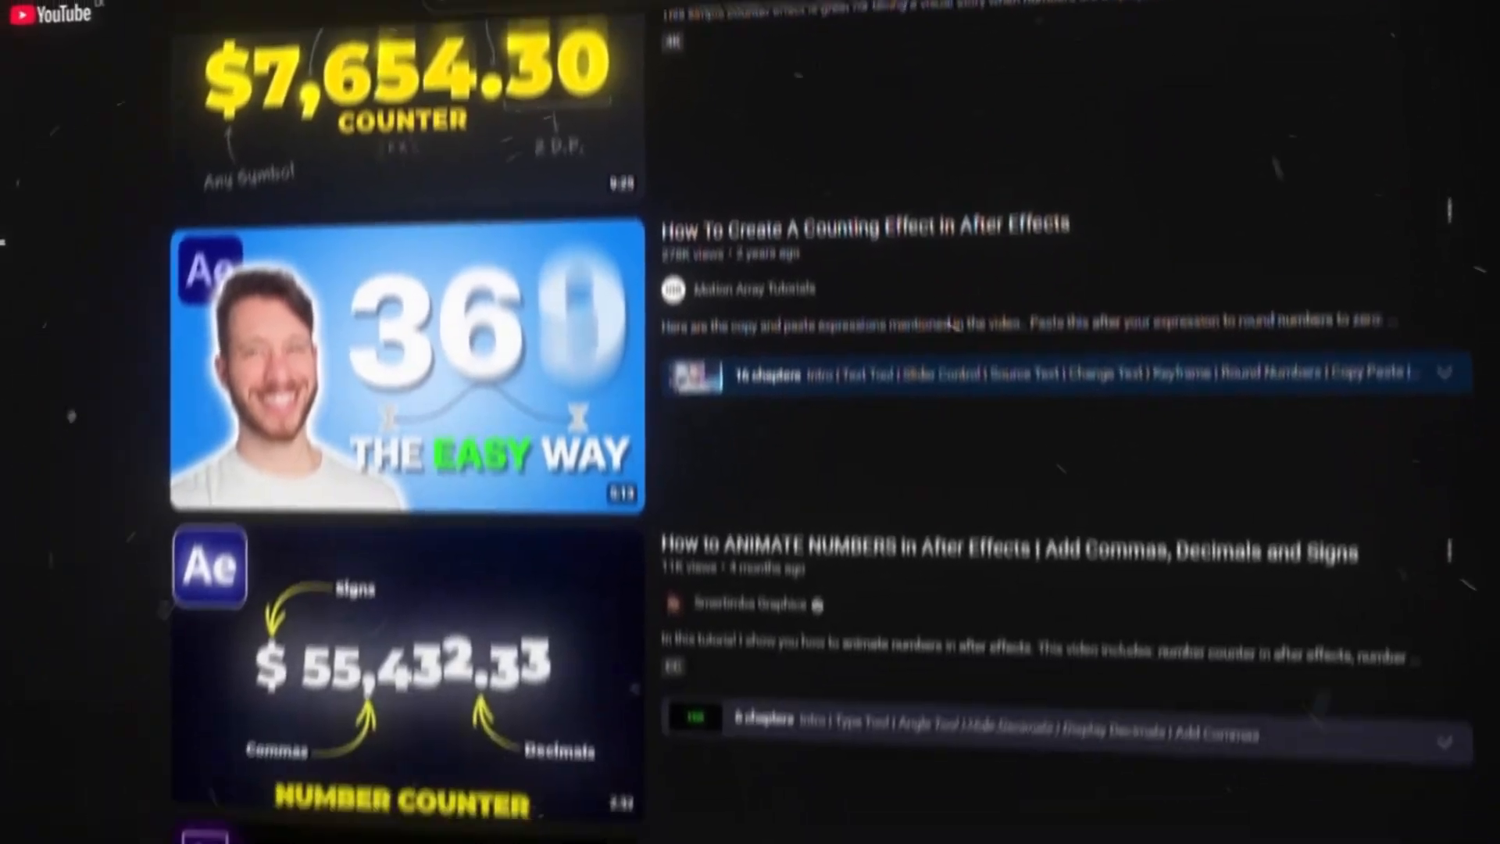
scroll(750, 469, down, 3)
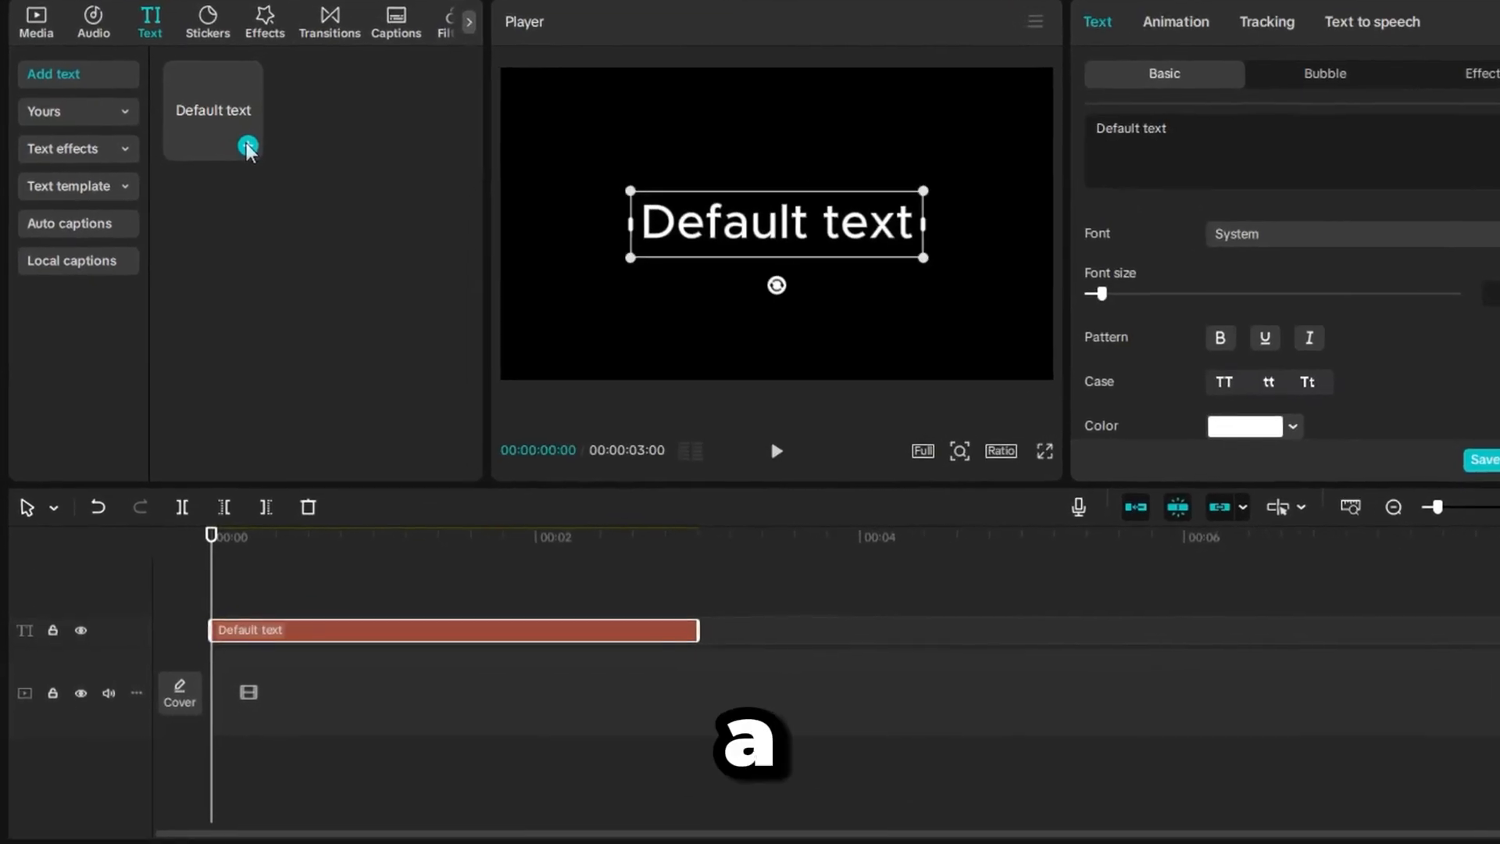
Stack three default text clips and fill the lowest one with a vertical column of digits starting at 0, one per line.
click(235, 177)
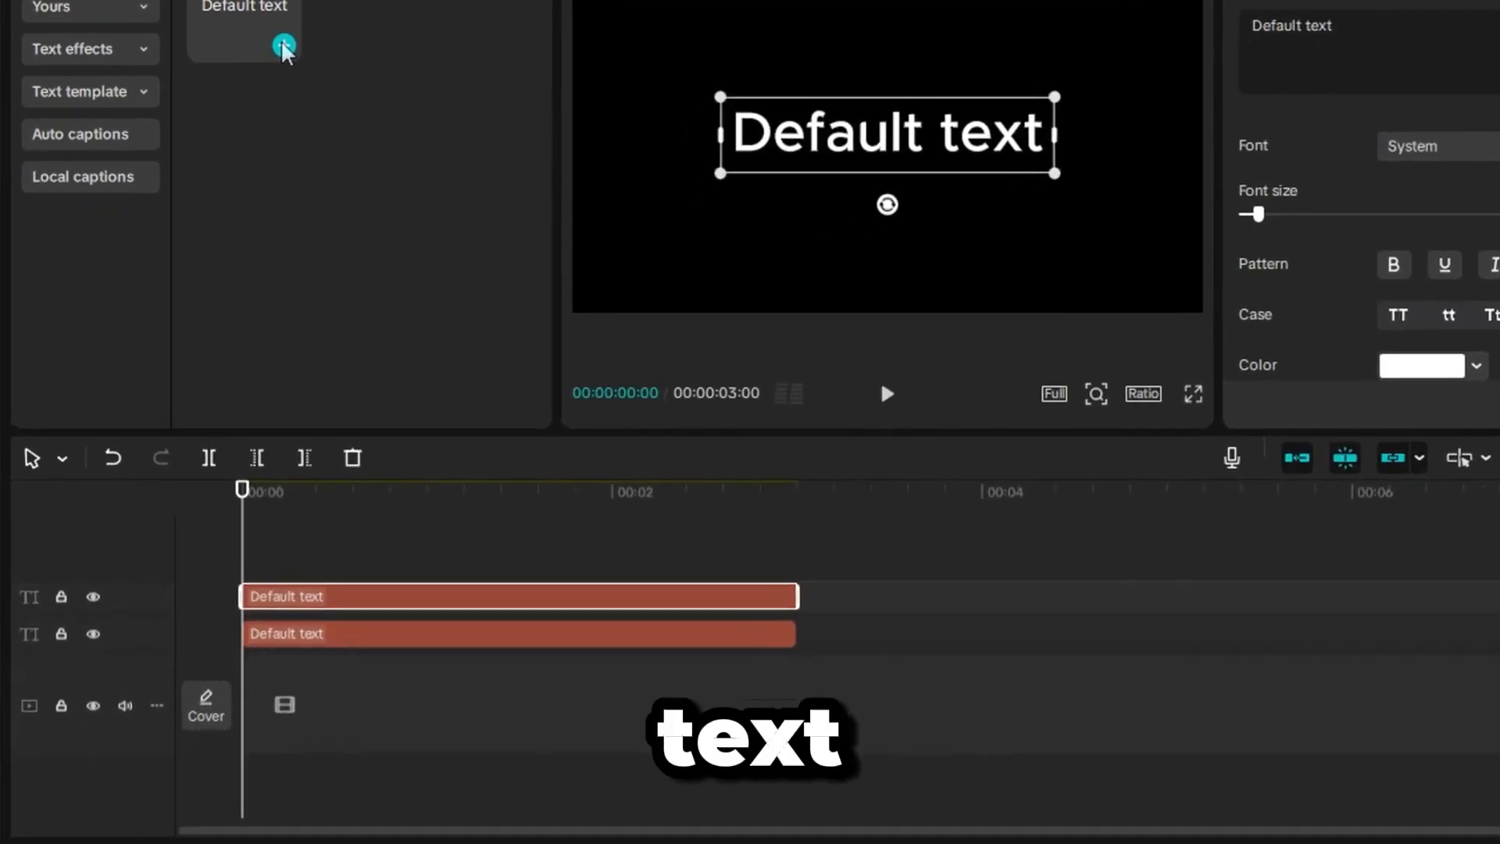
click(284, 47)
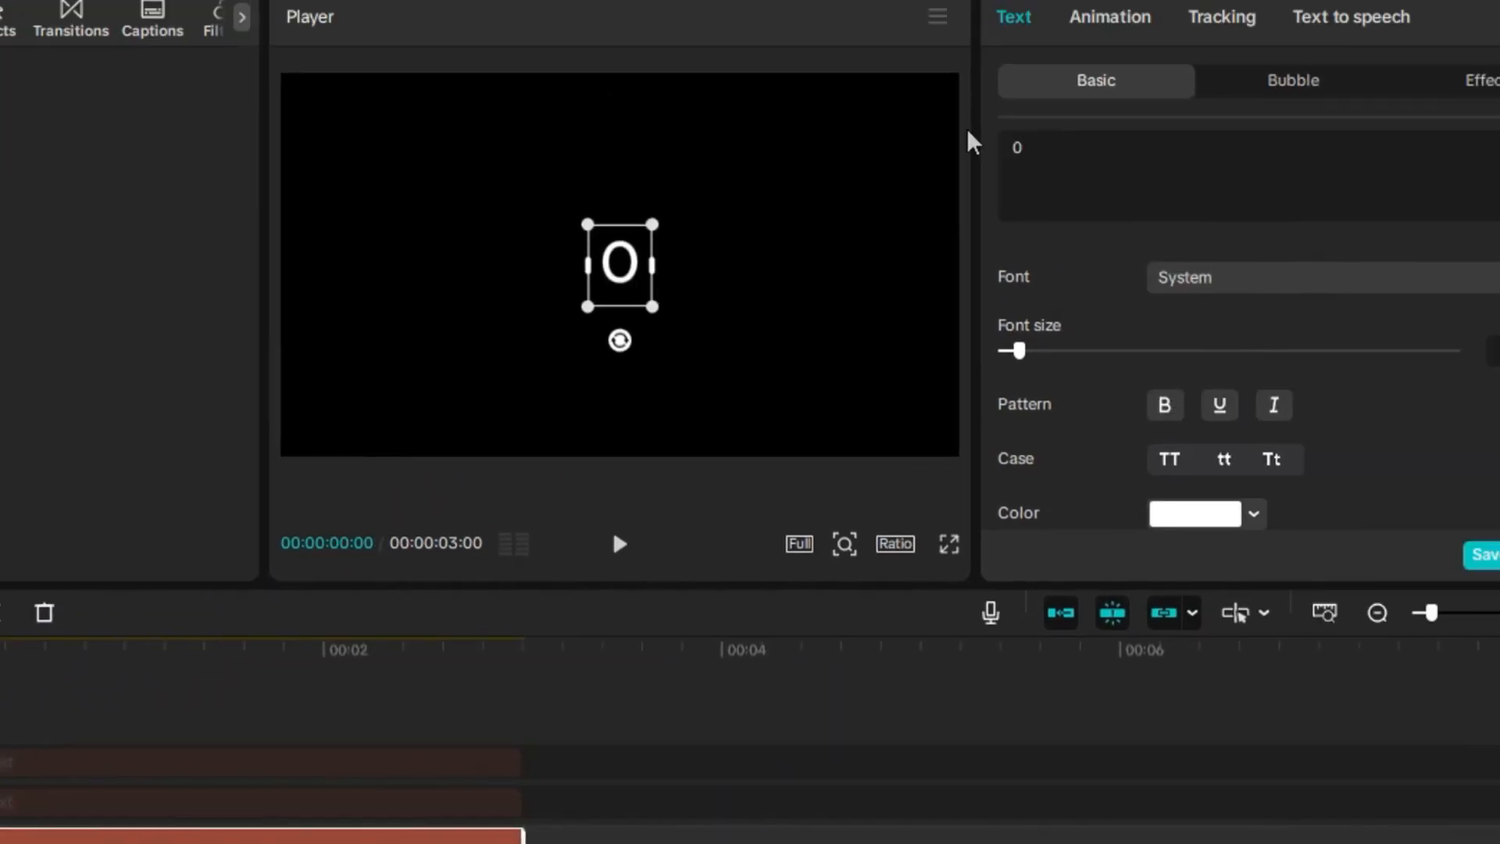
key(Return)
text(1 2)
key(Return)
text(3)
key(Return)
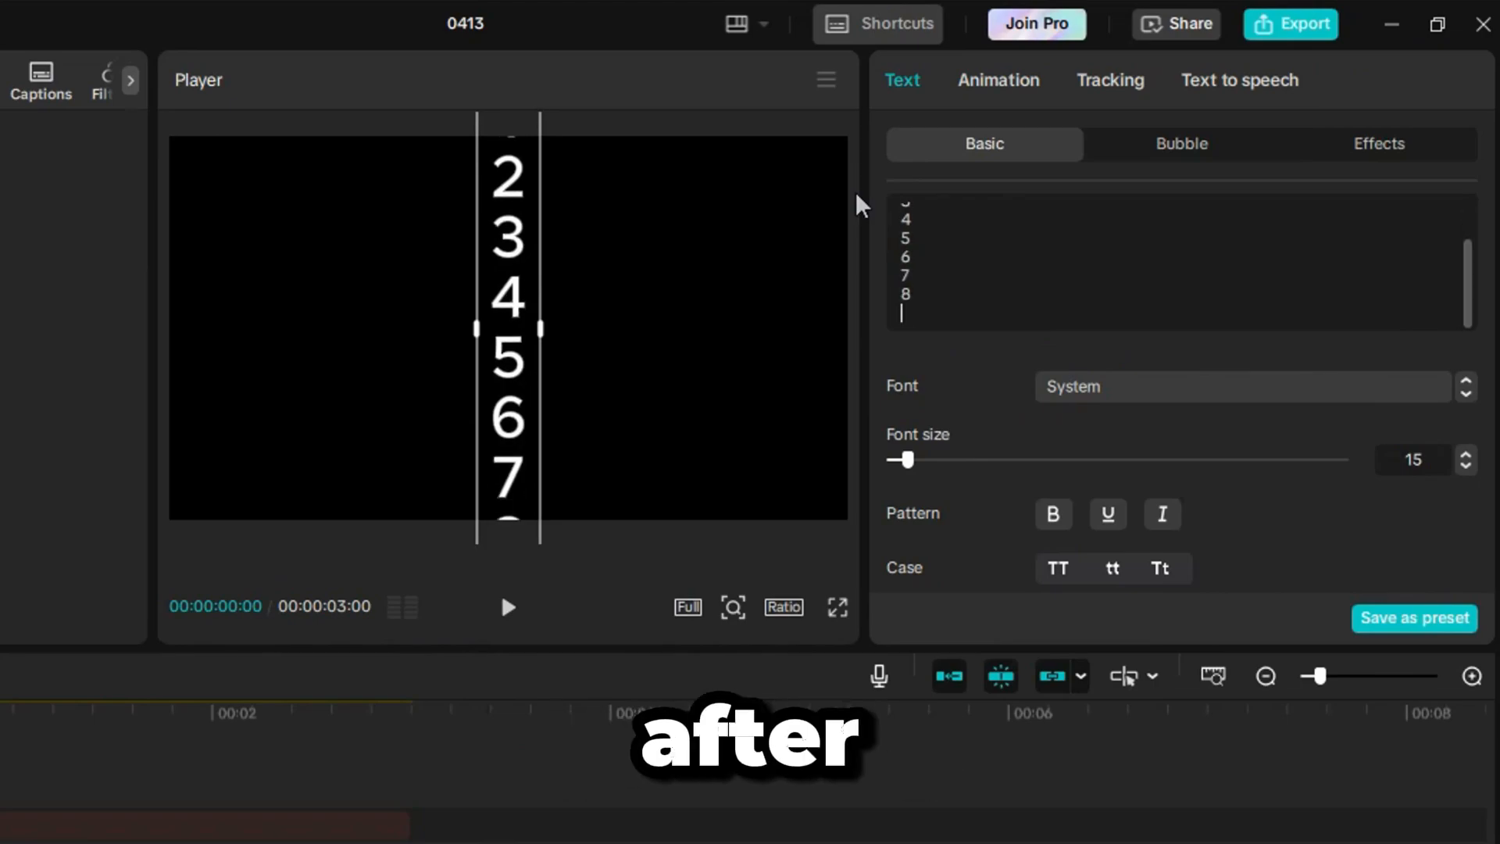
Keyframe the digit column's position at the clip start and move the column down until 0 sits in the centre of the frame.
scroll(1354, 455, down, 6)
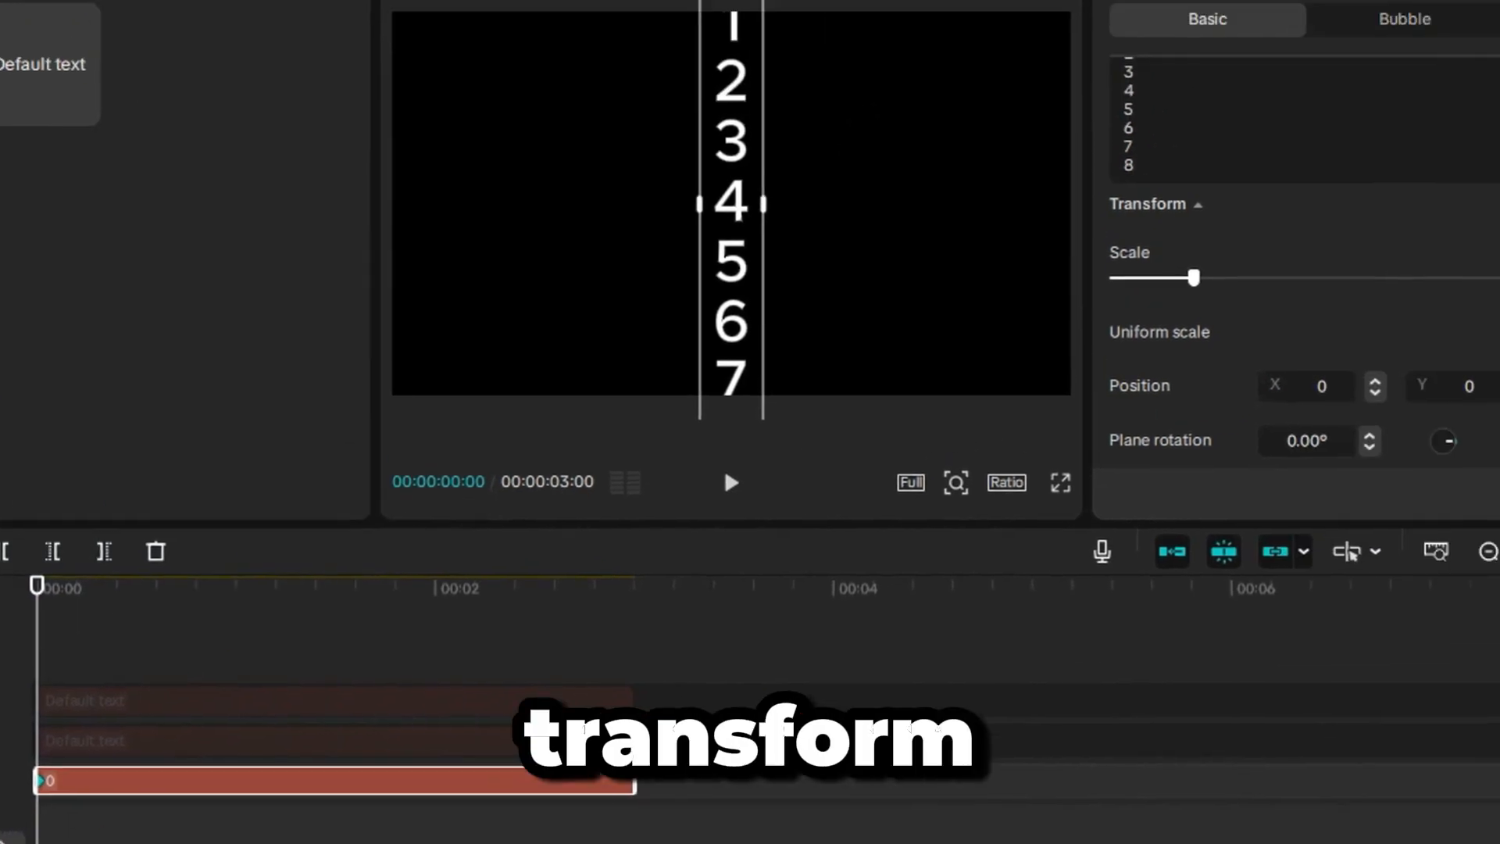
click(1454, 330)
drag(505, 226, 504, 523)
drag(760, 492, 760, 468)
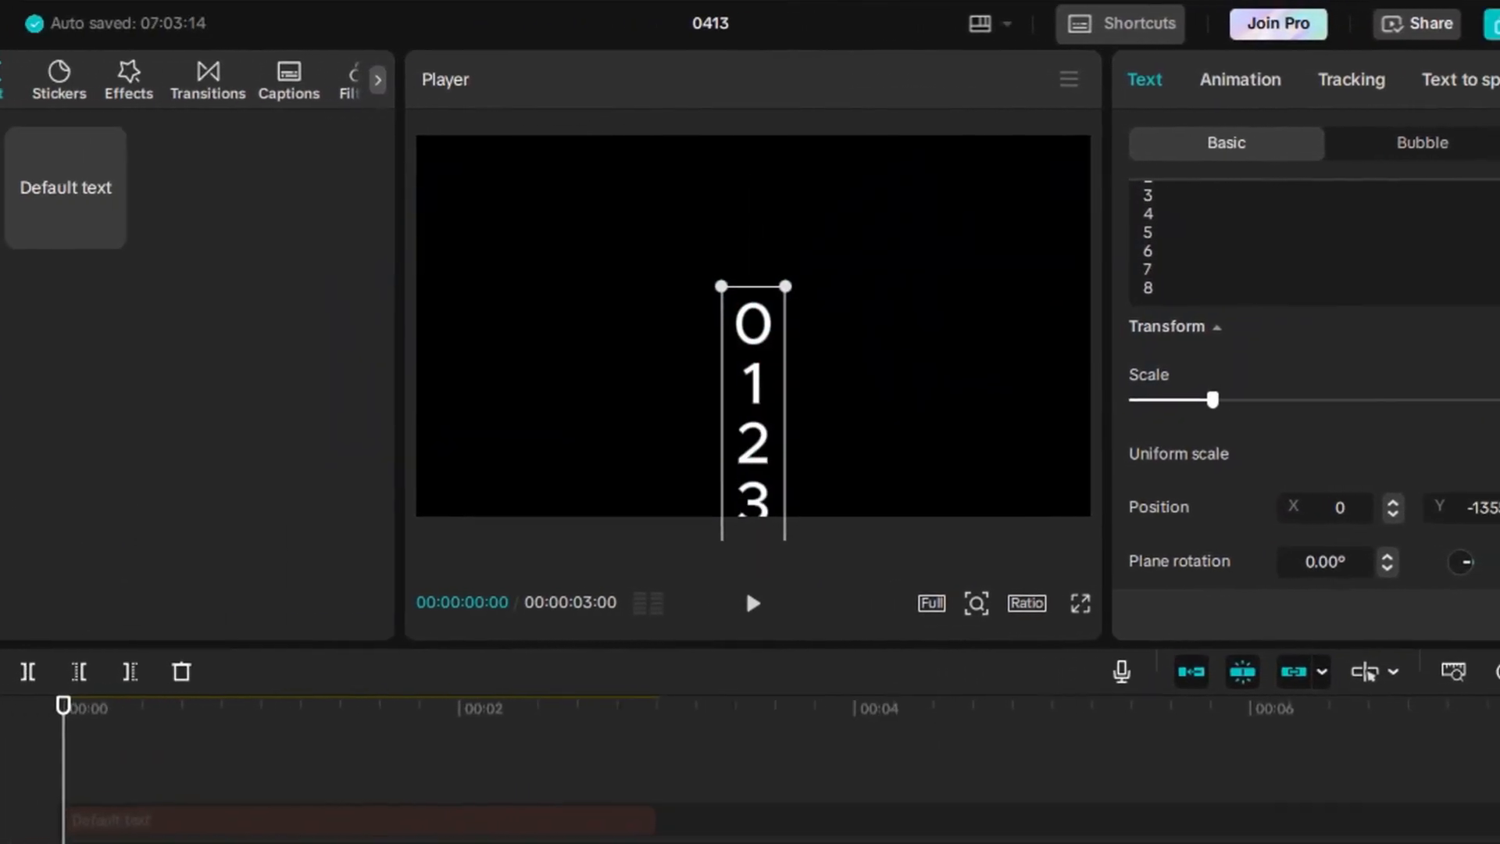
At 00:00:01:00, move the digit column upward past the frame centre to set the end of the roll.
click(1479, 522)
click(580, 528)
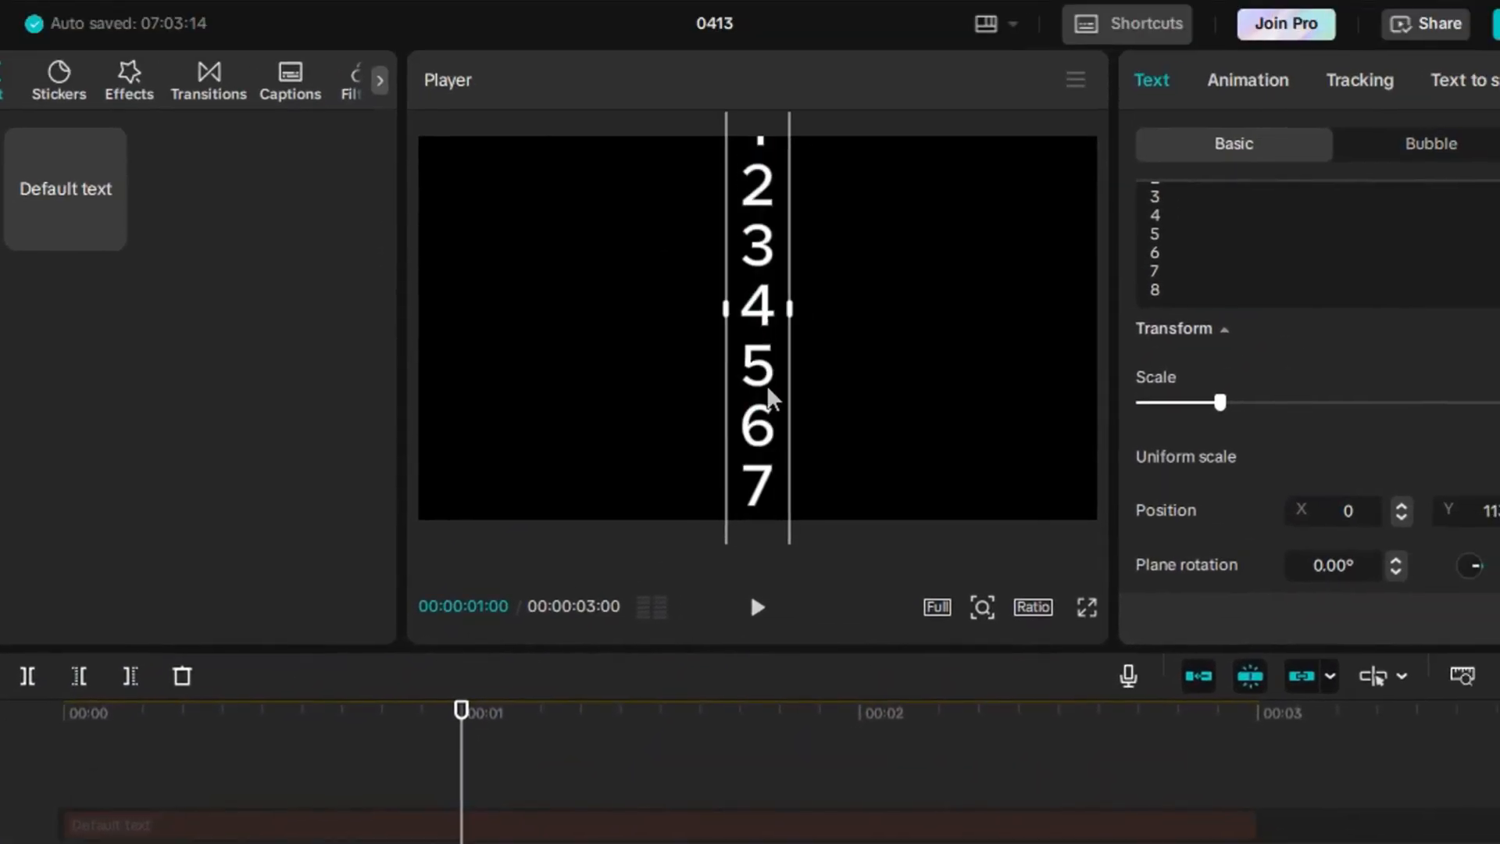
drag(770, 399, 769, 189)
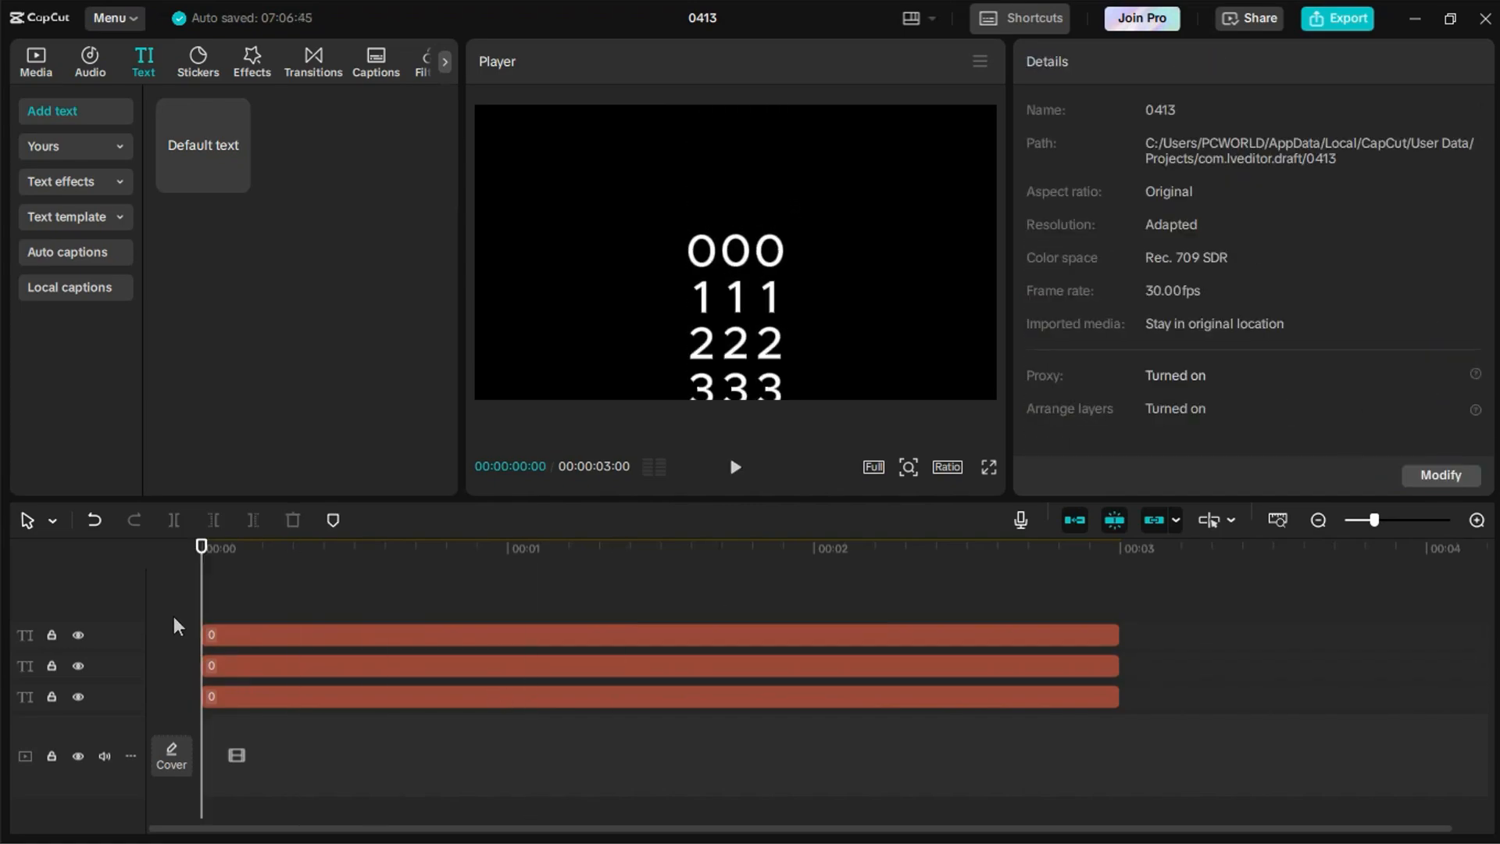
Play back the three rolling digit columns and change their font to Rubik.
key(space)
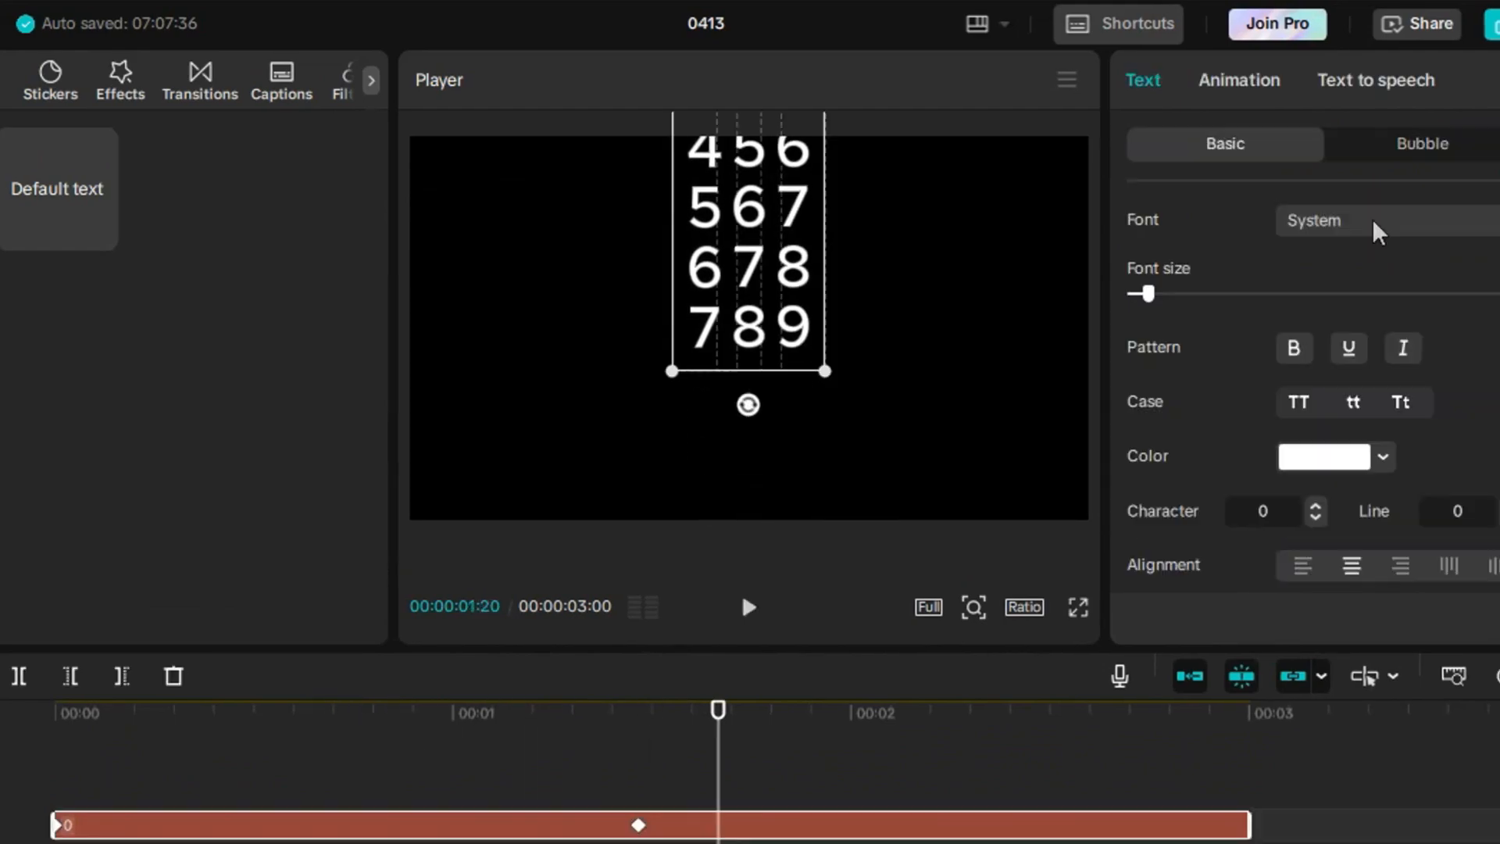
click(1376, 230)
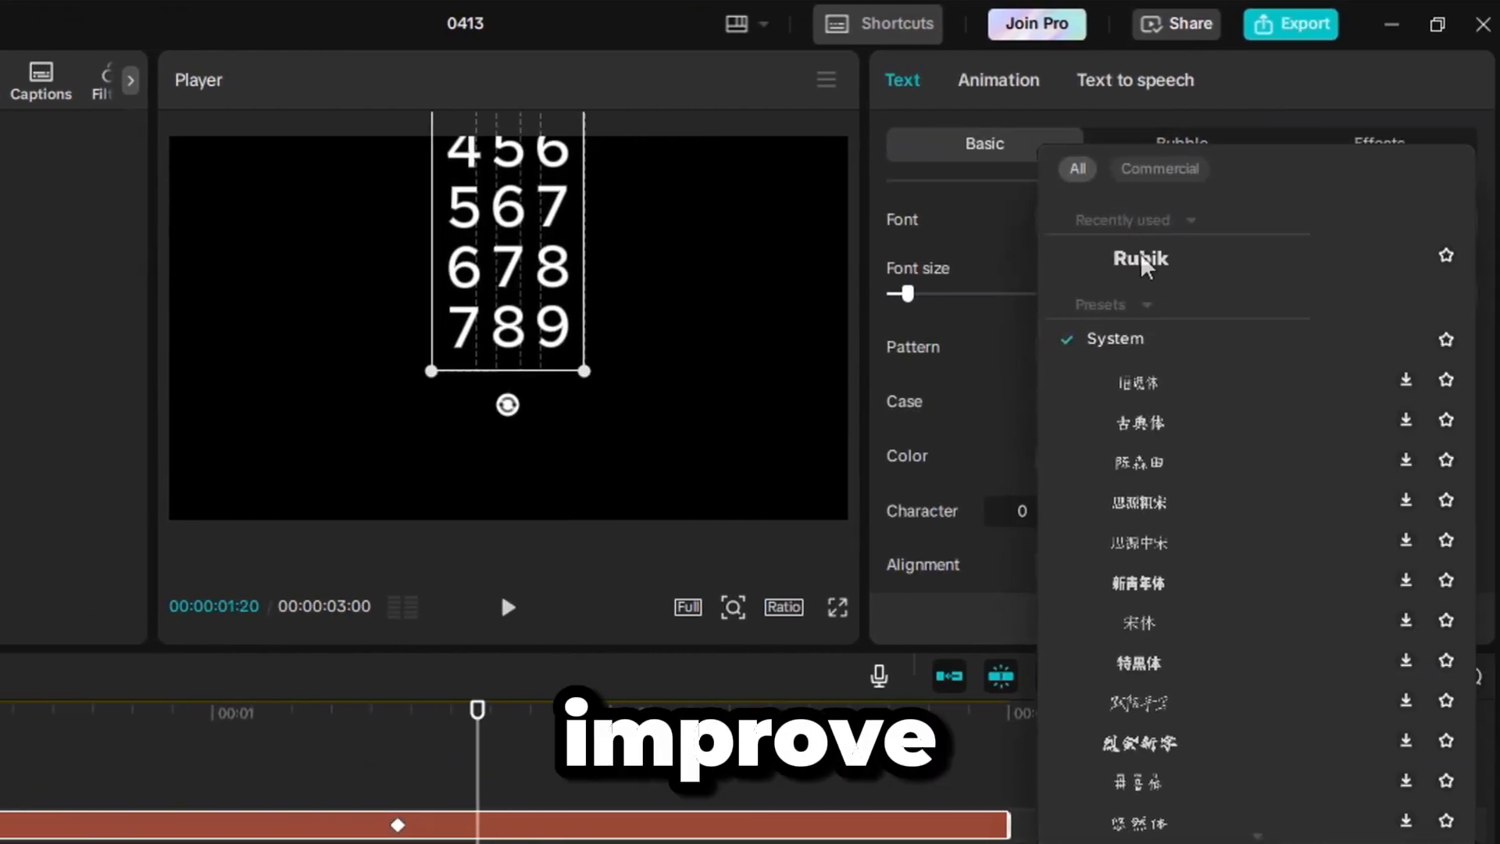
click(1142, 261)
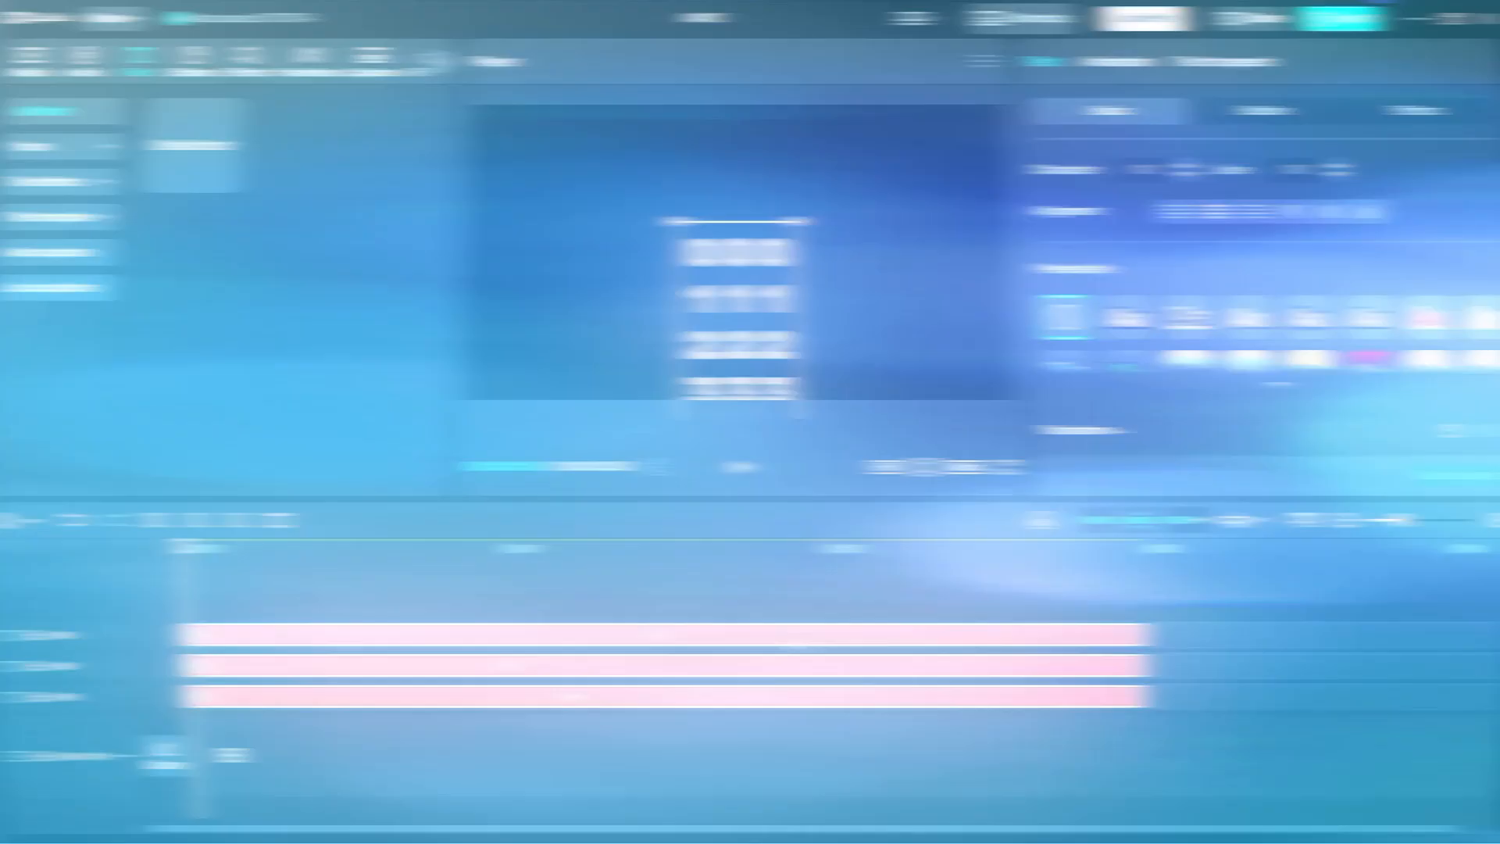
Combine the three digit clips into a compound clip and mask it with a rectangle fitted tightly around the centred 000 row.
right_click(757, 633)
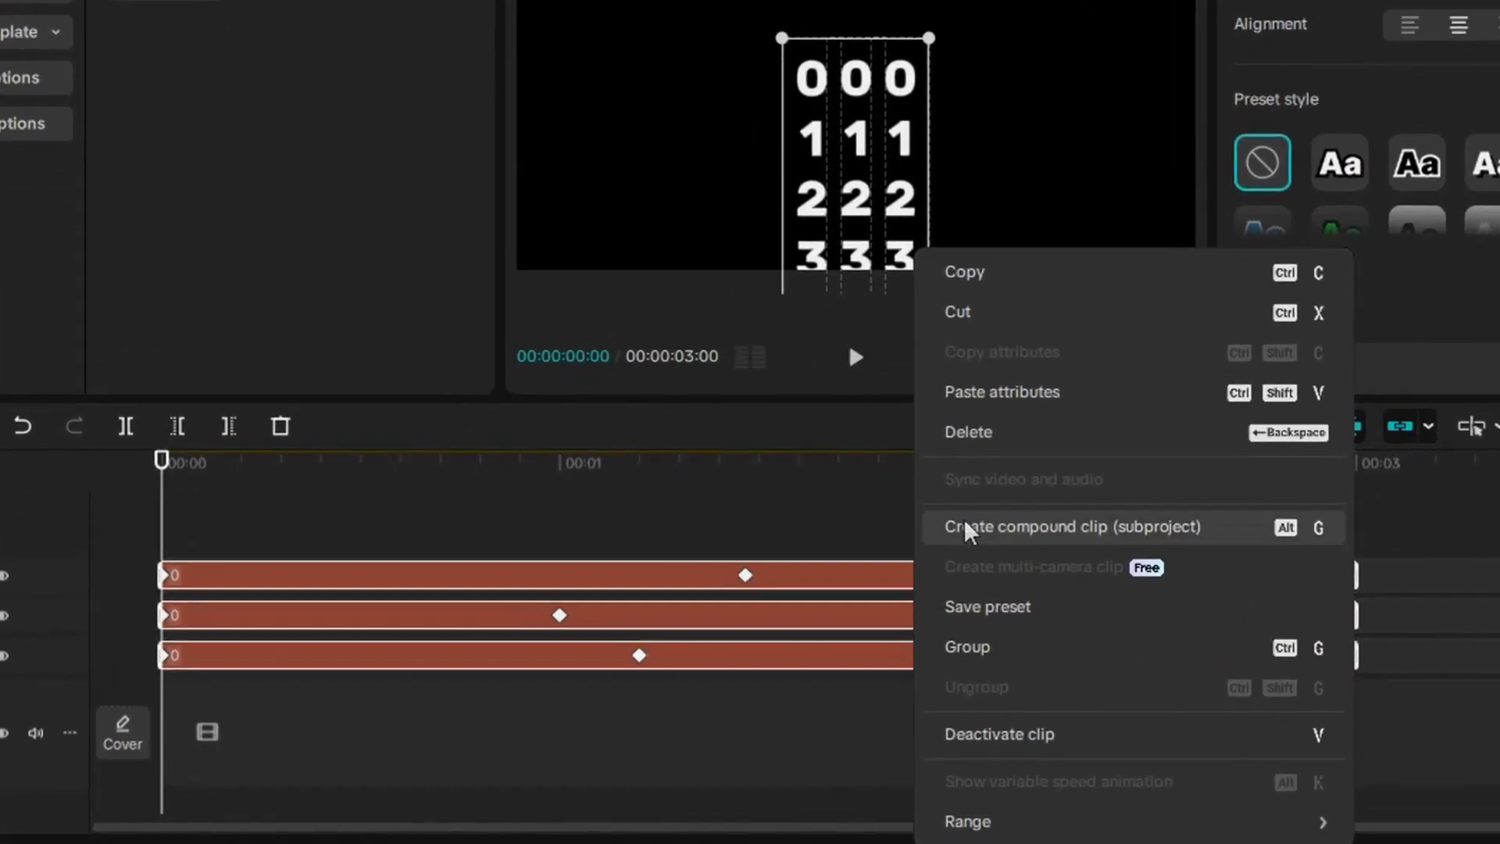
click(966, 529)
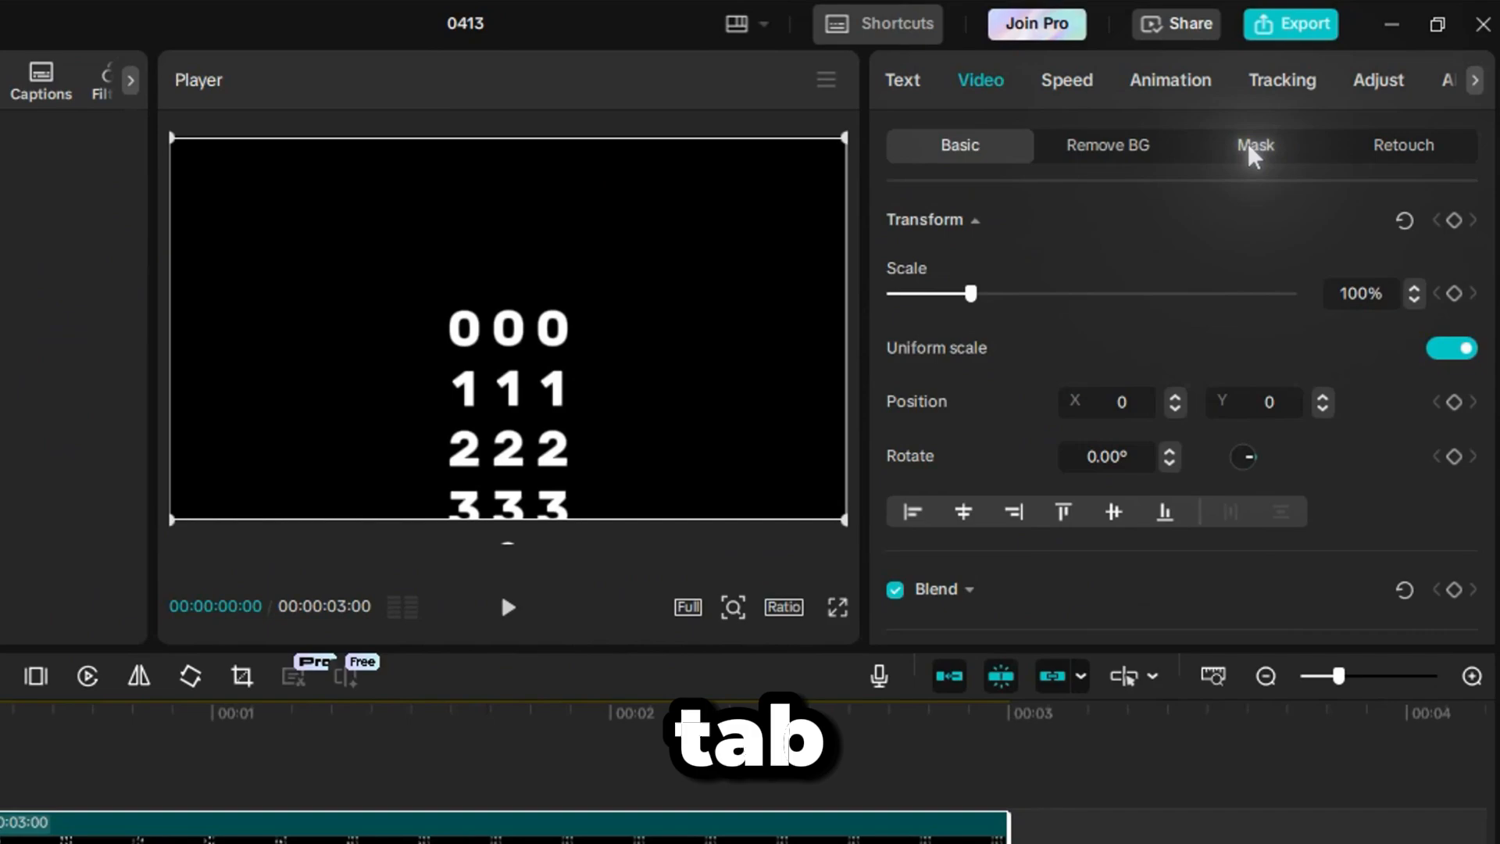
click(1253, 151)
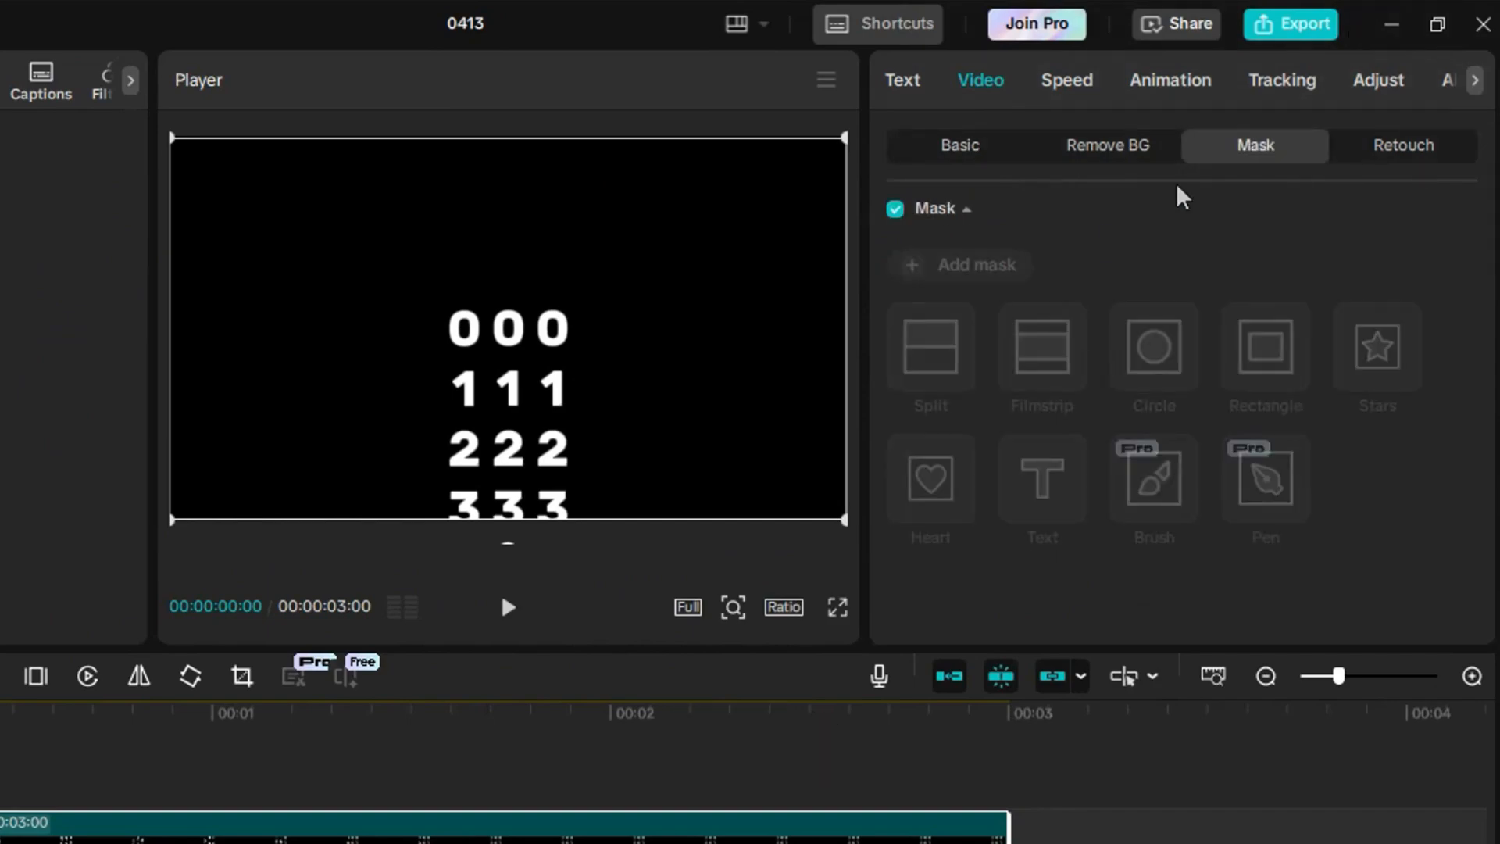
click(1259, 359)
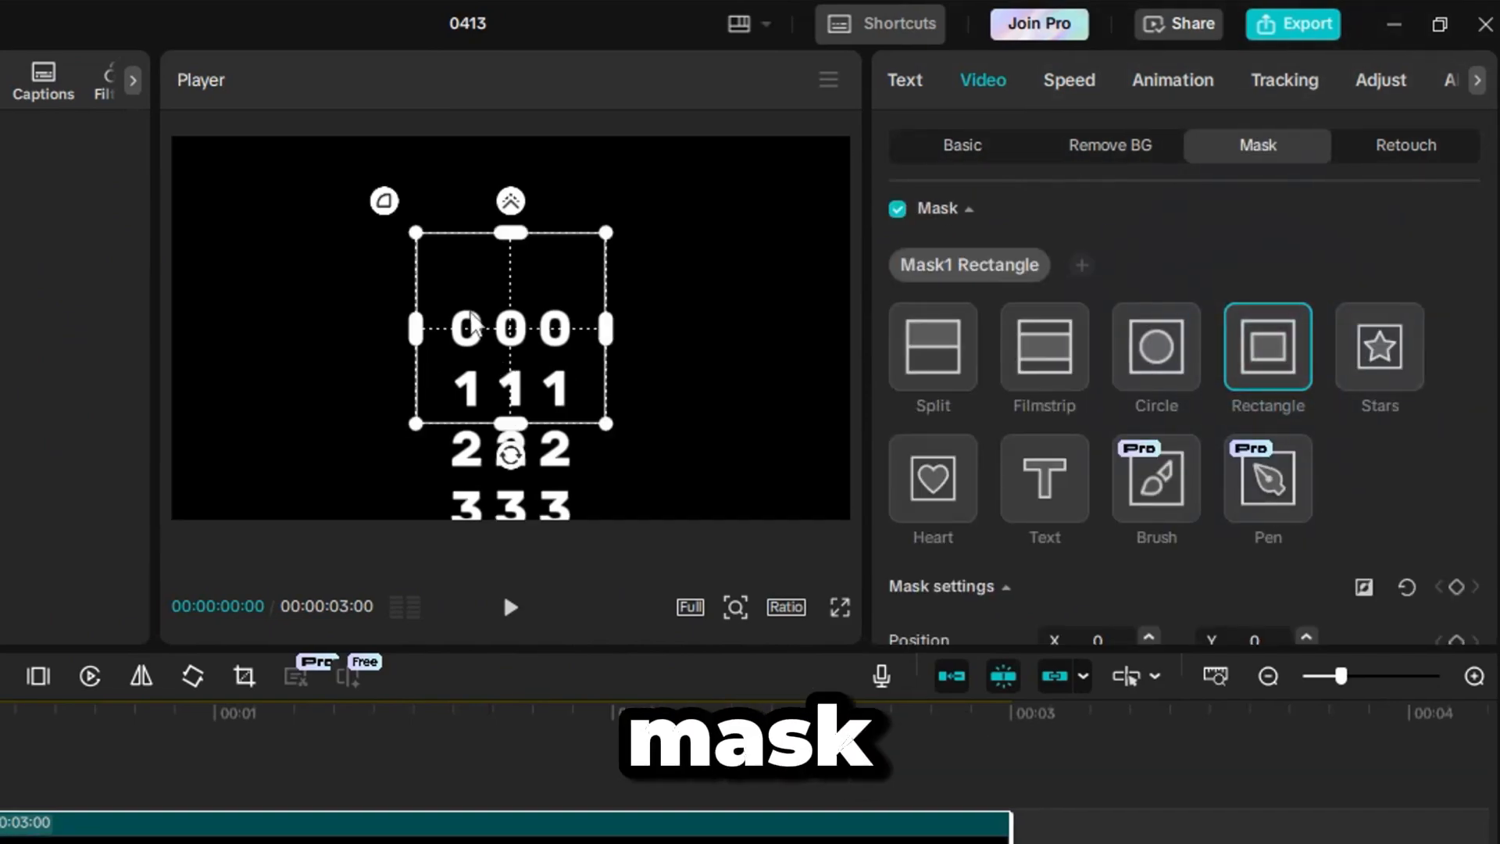
drag(509, 233, 510, 297)
drag(413, 330, 421, 332)
drag(668, 341, 677, 341)
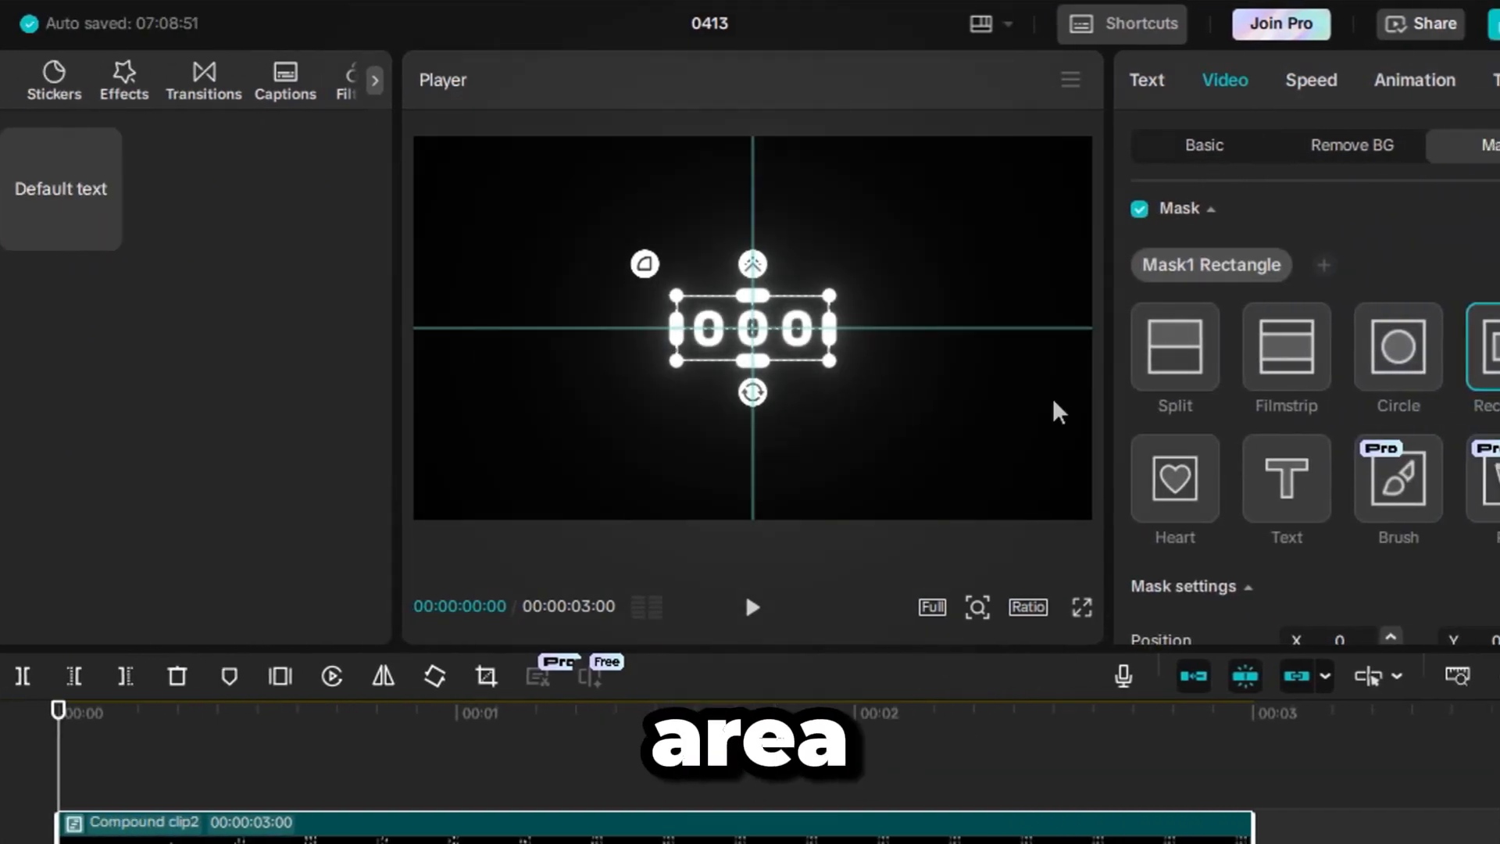
Enable motion blur on the masked digit clip with Blur at 20 and play back the counter.
scroll(1480, 495, down, 5)
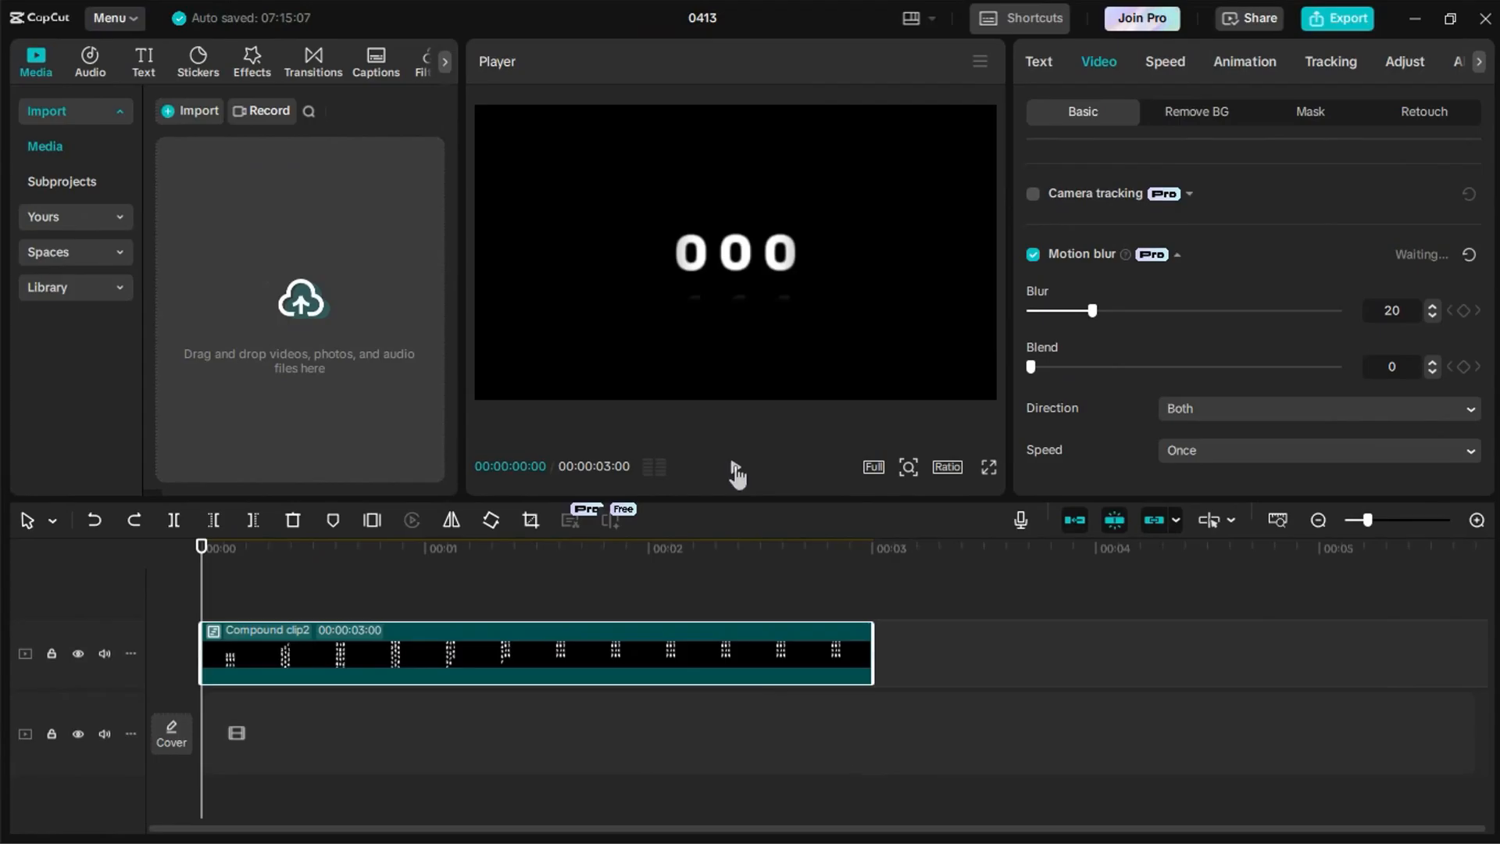
click(733, 467)
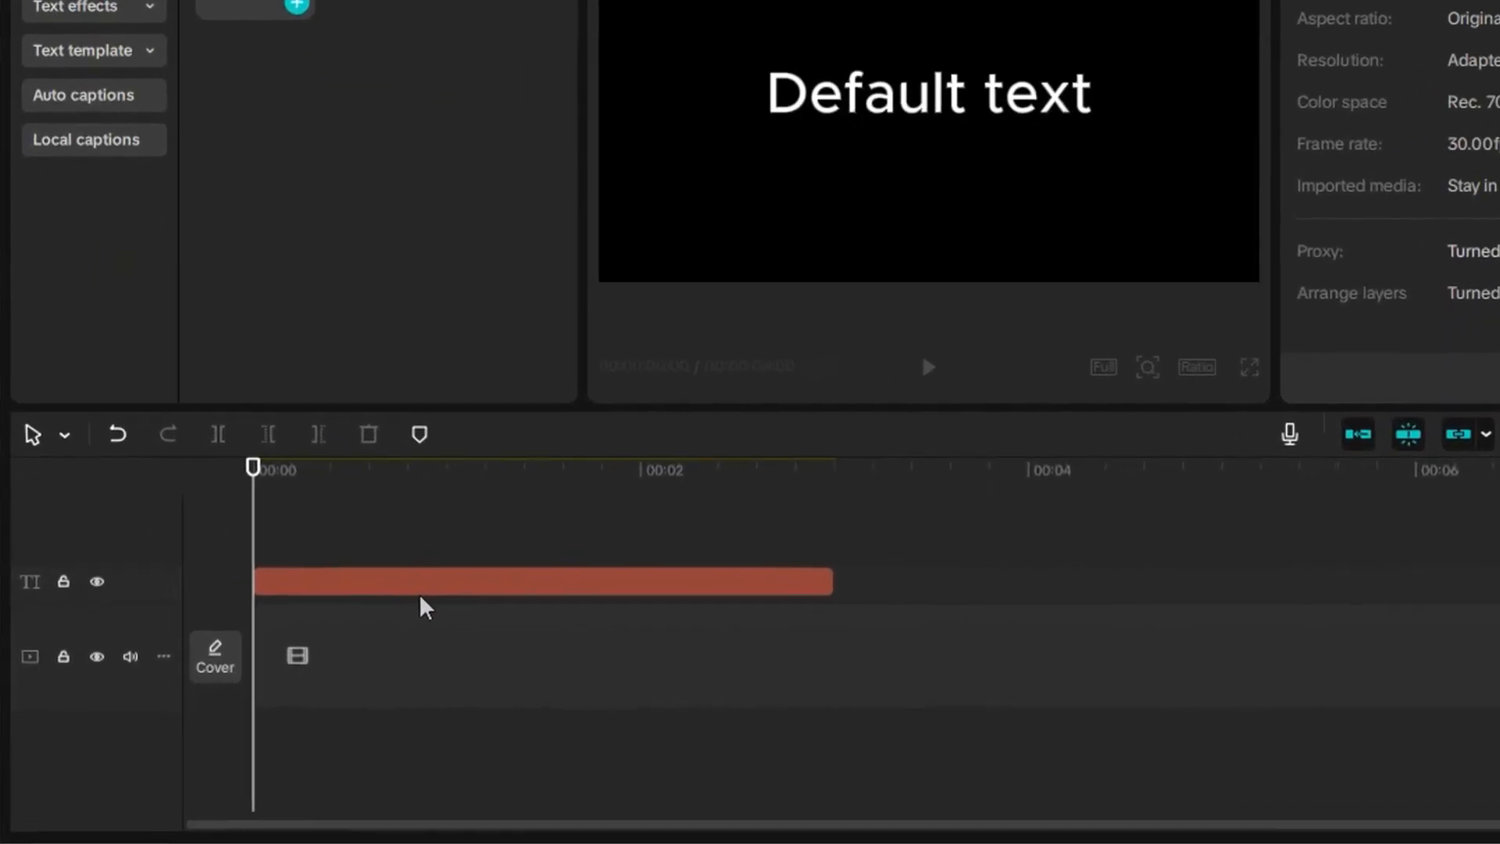
Replace the default text with the months from JANUARY to DECEMBER, one per line, in the Rubik-Bold font.
click(426, 585)
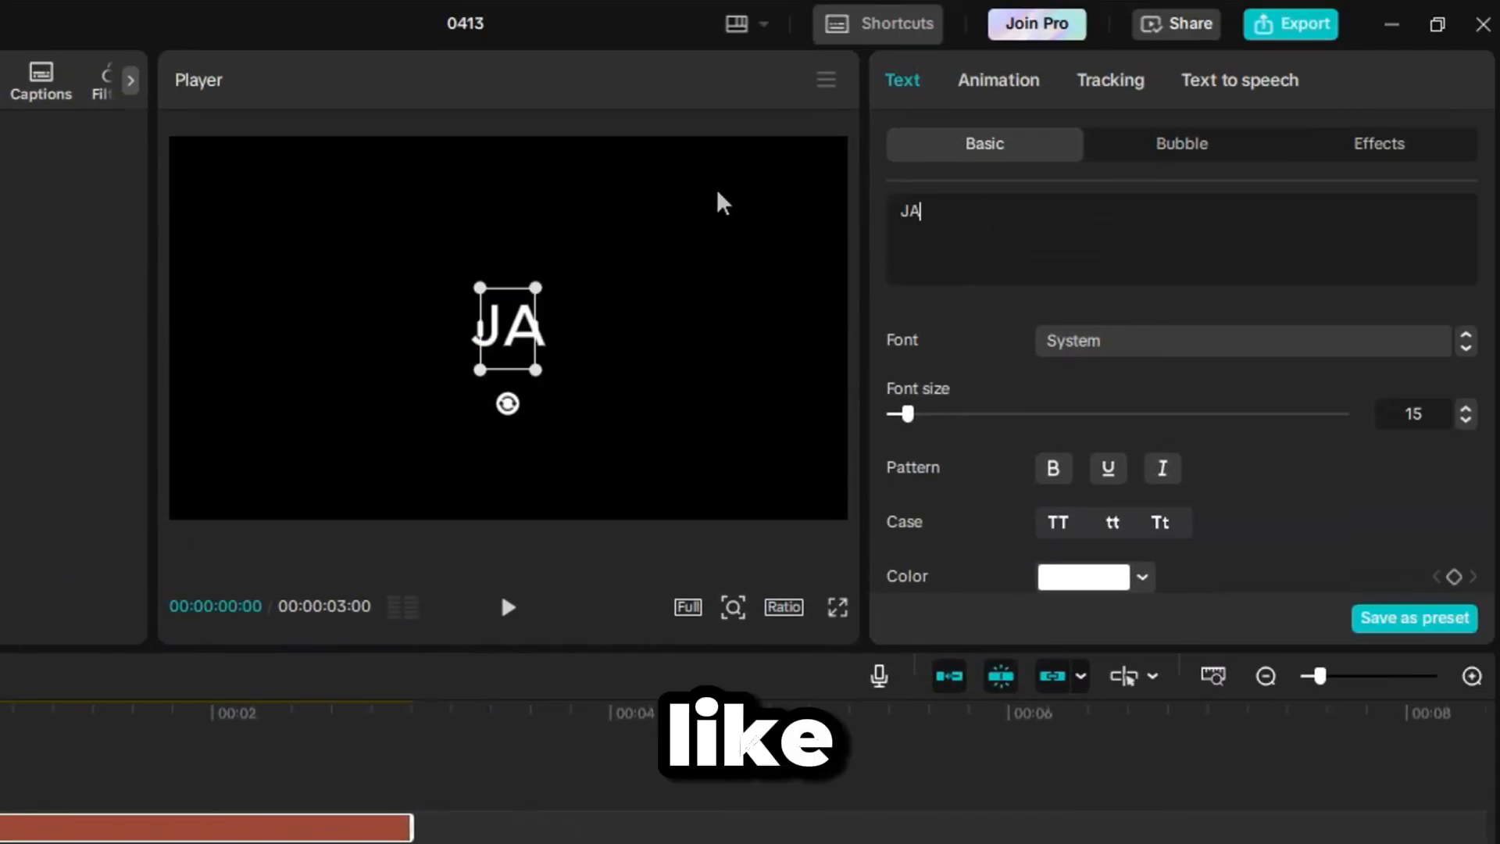
text(MARCH APRIL MAY J)
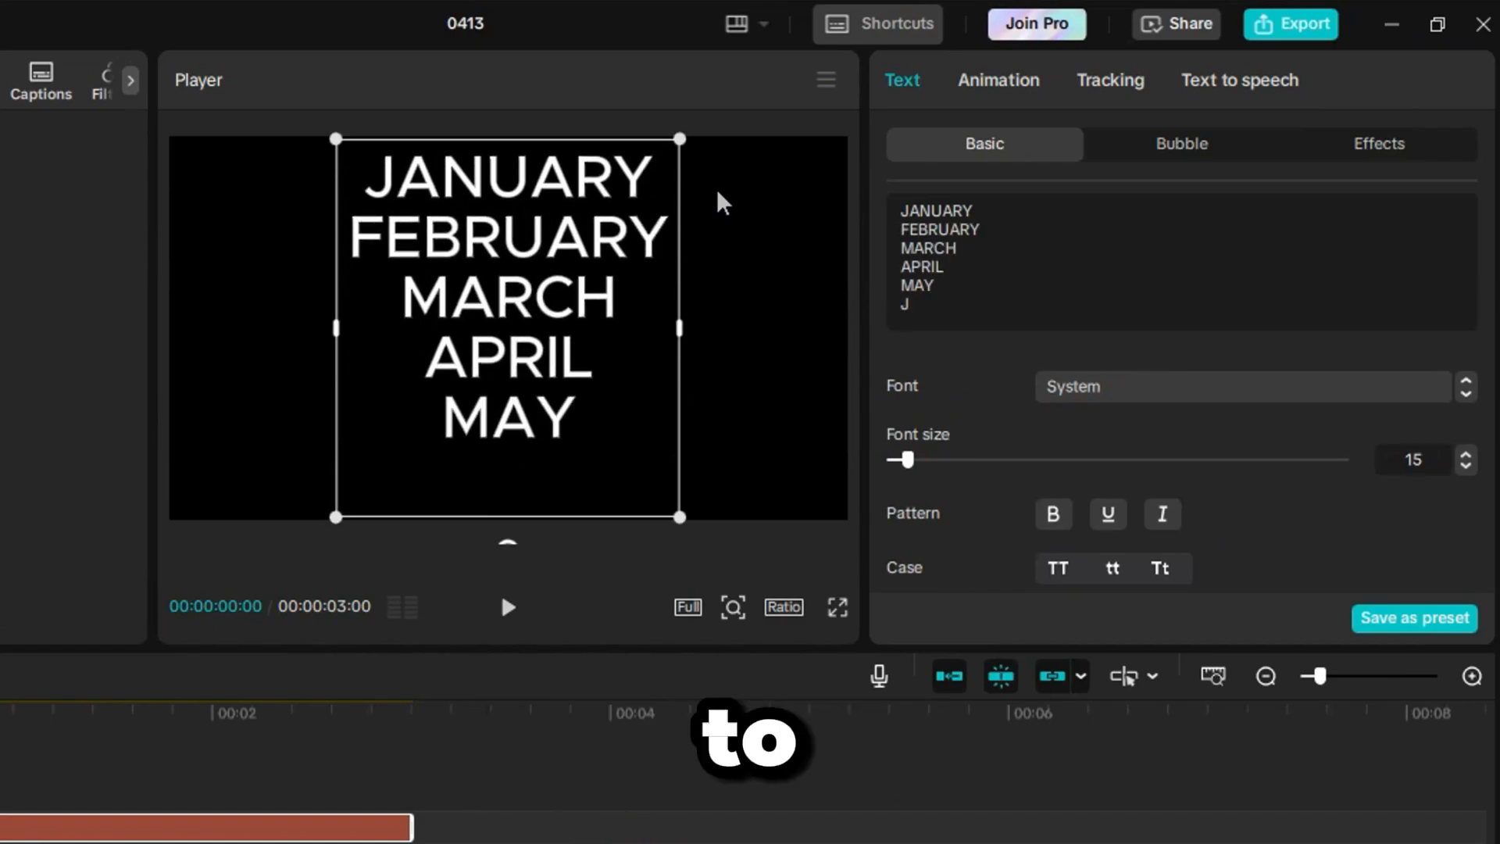
text(UNE JULY AUGUST SEPTEMBER)
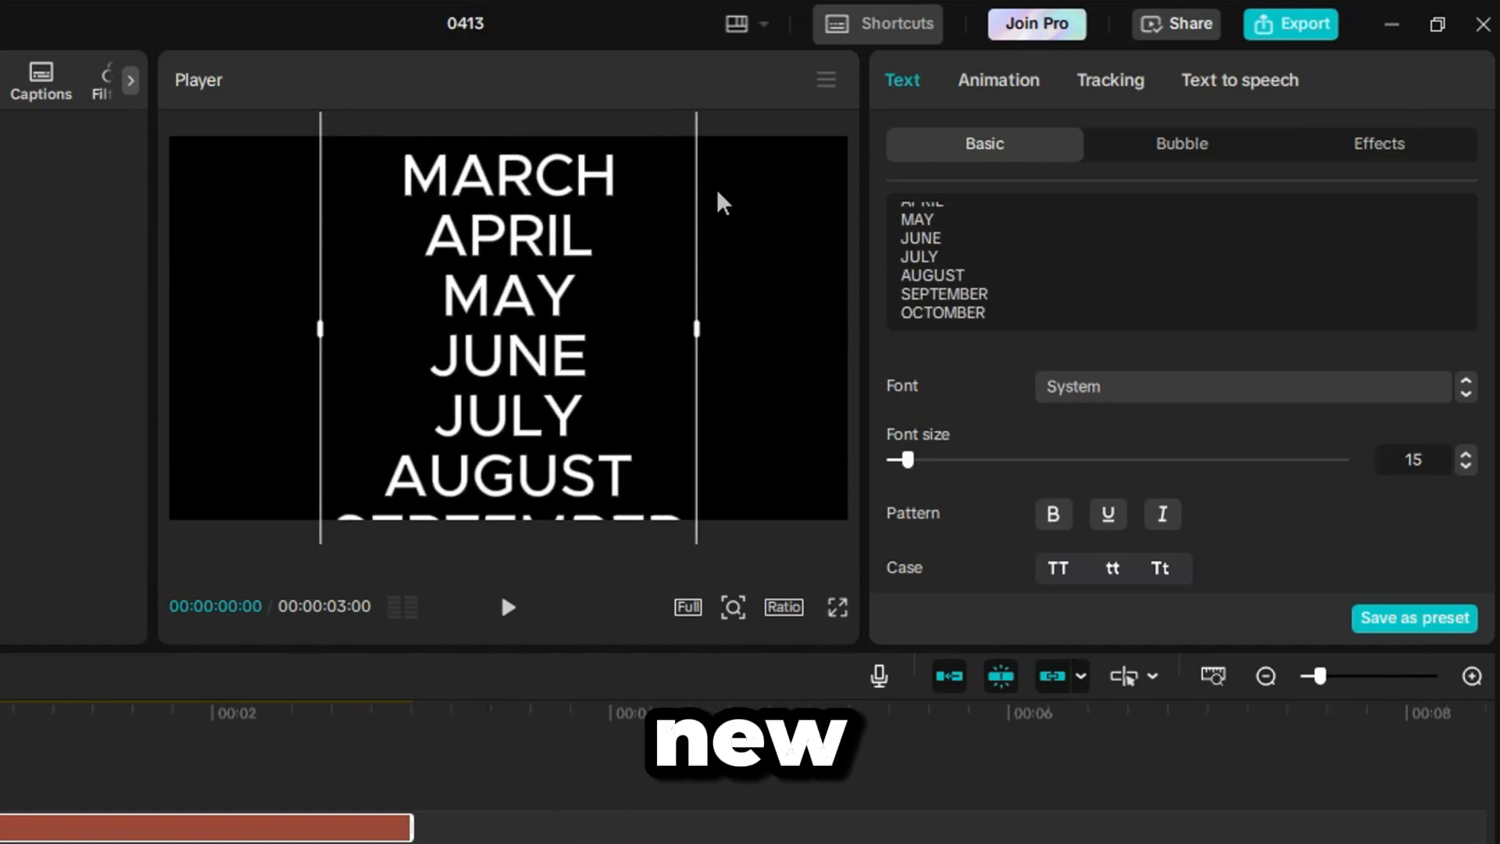
text( OCTOMBER NOVEMBER DECEMBER)
click(1164, 386)
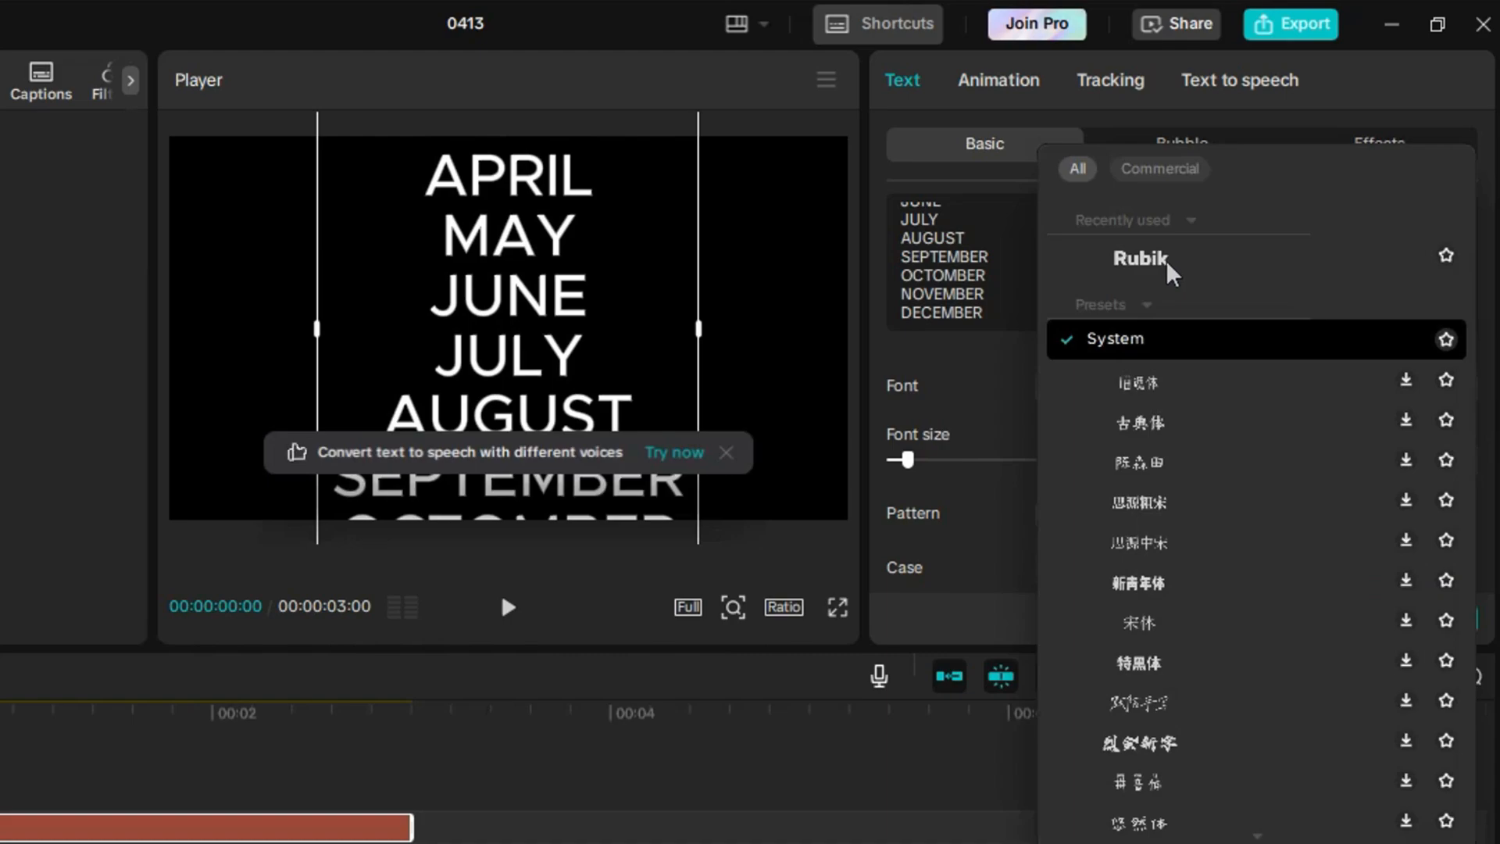
click(1172, 264)
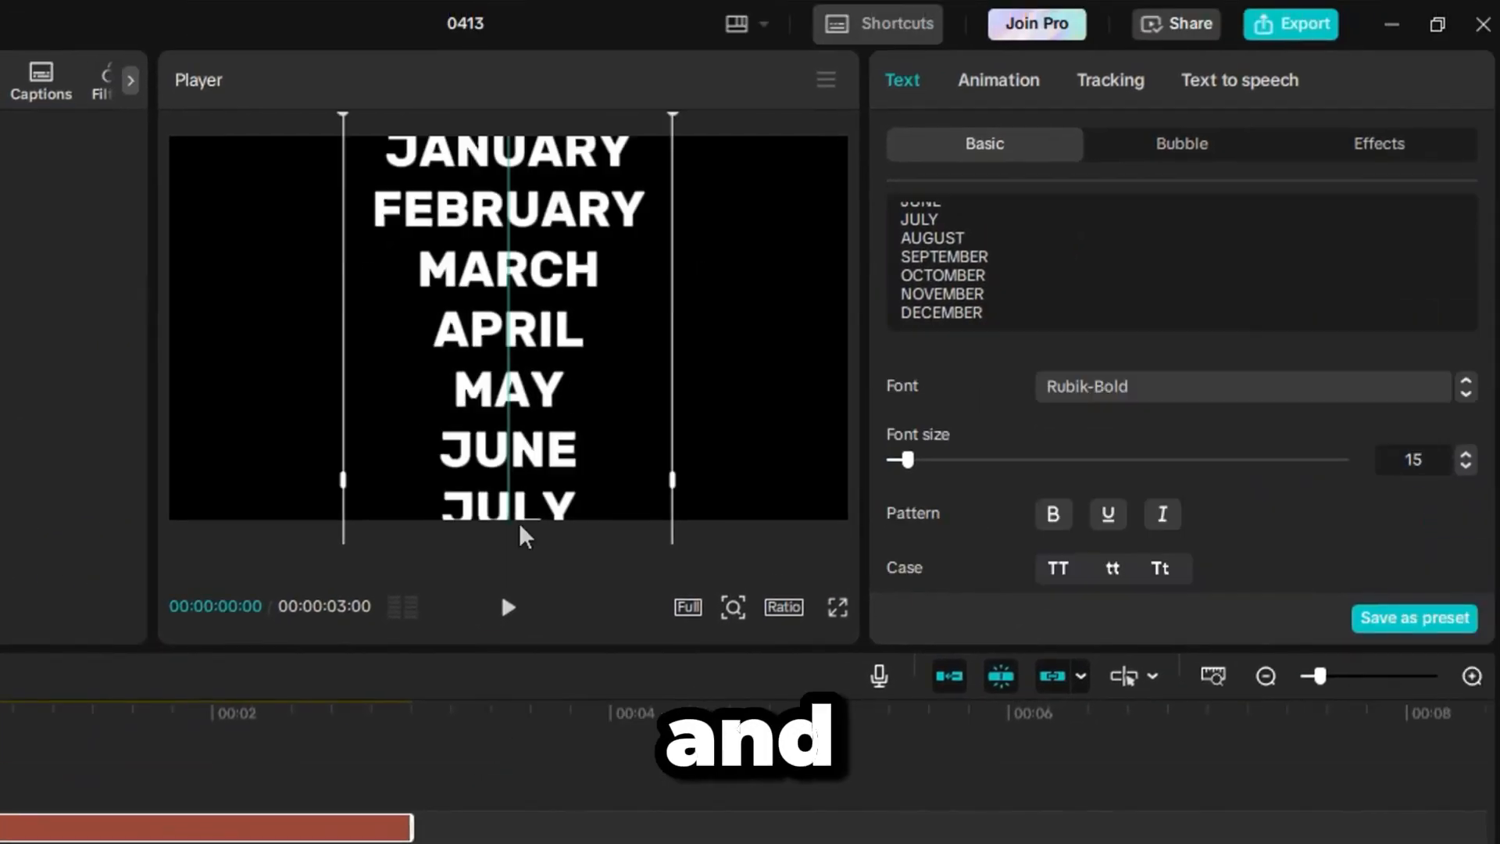
Keyframe the month list to scroll upward from JANUARY centred at the start to DECEMBER centred at 00:00:01:09.
drag(735, 353, 727, 358)
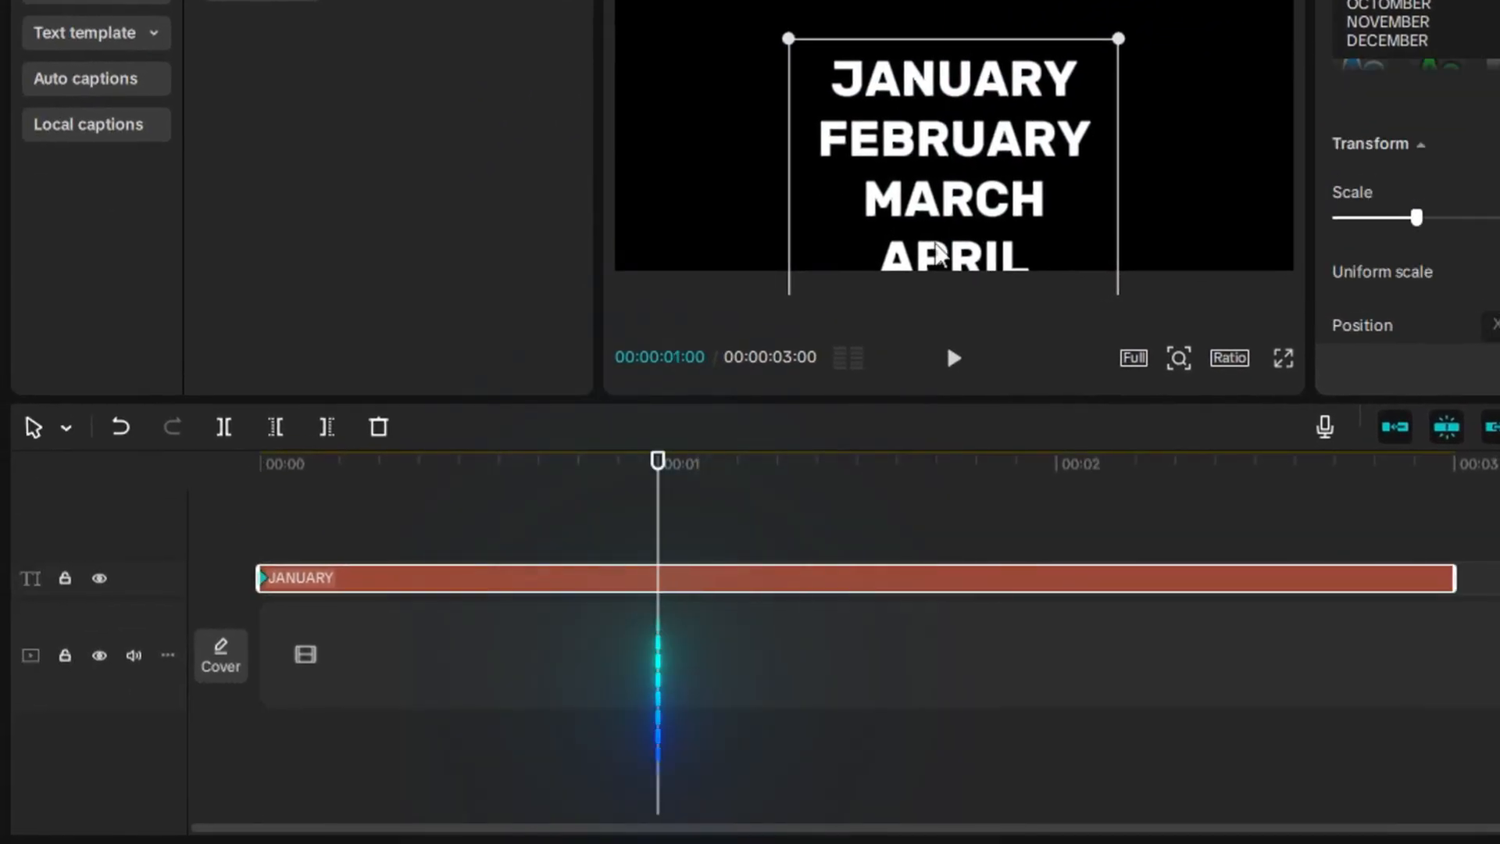
drag(1002, 145, 842, 57)
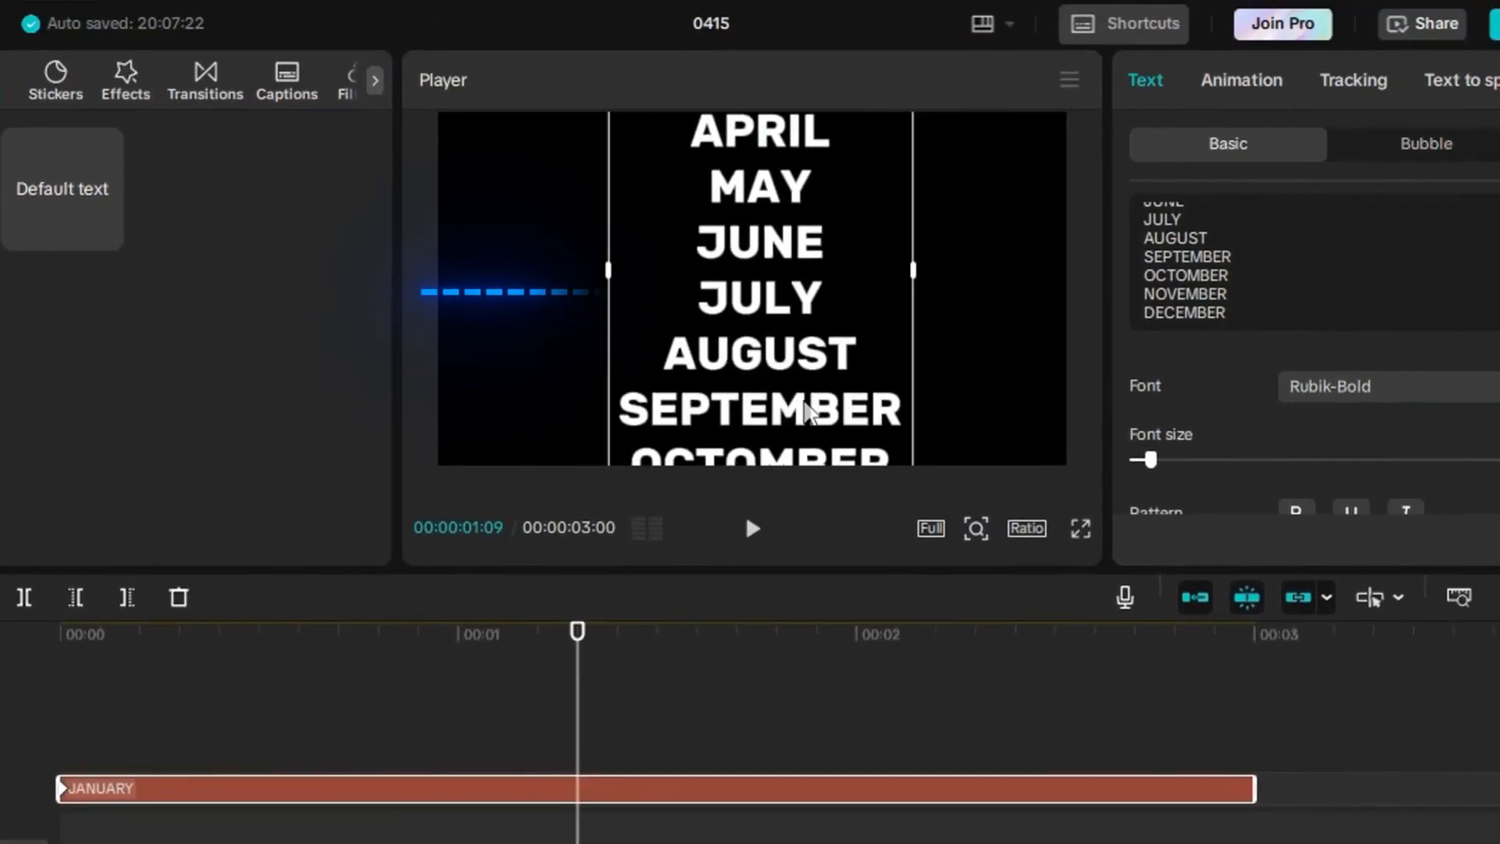
drag(1015, 237, 999, 114)
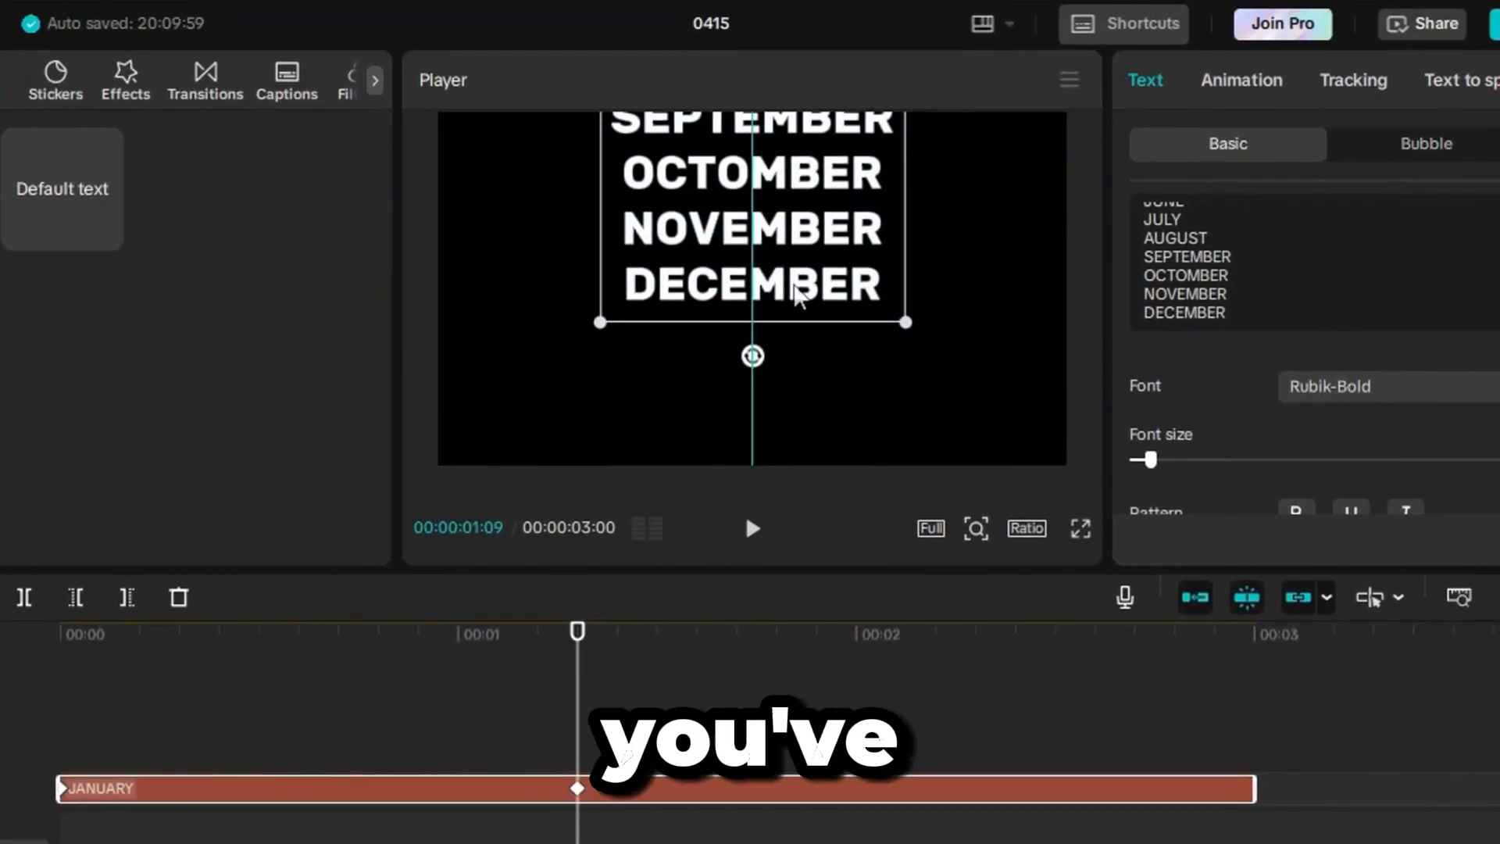
Show the month clip's variable speed animation and apply Auto curve to its y position keyframes.
right_click(192, 794)
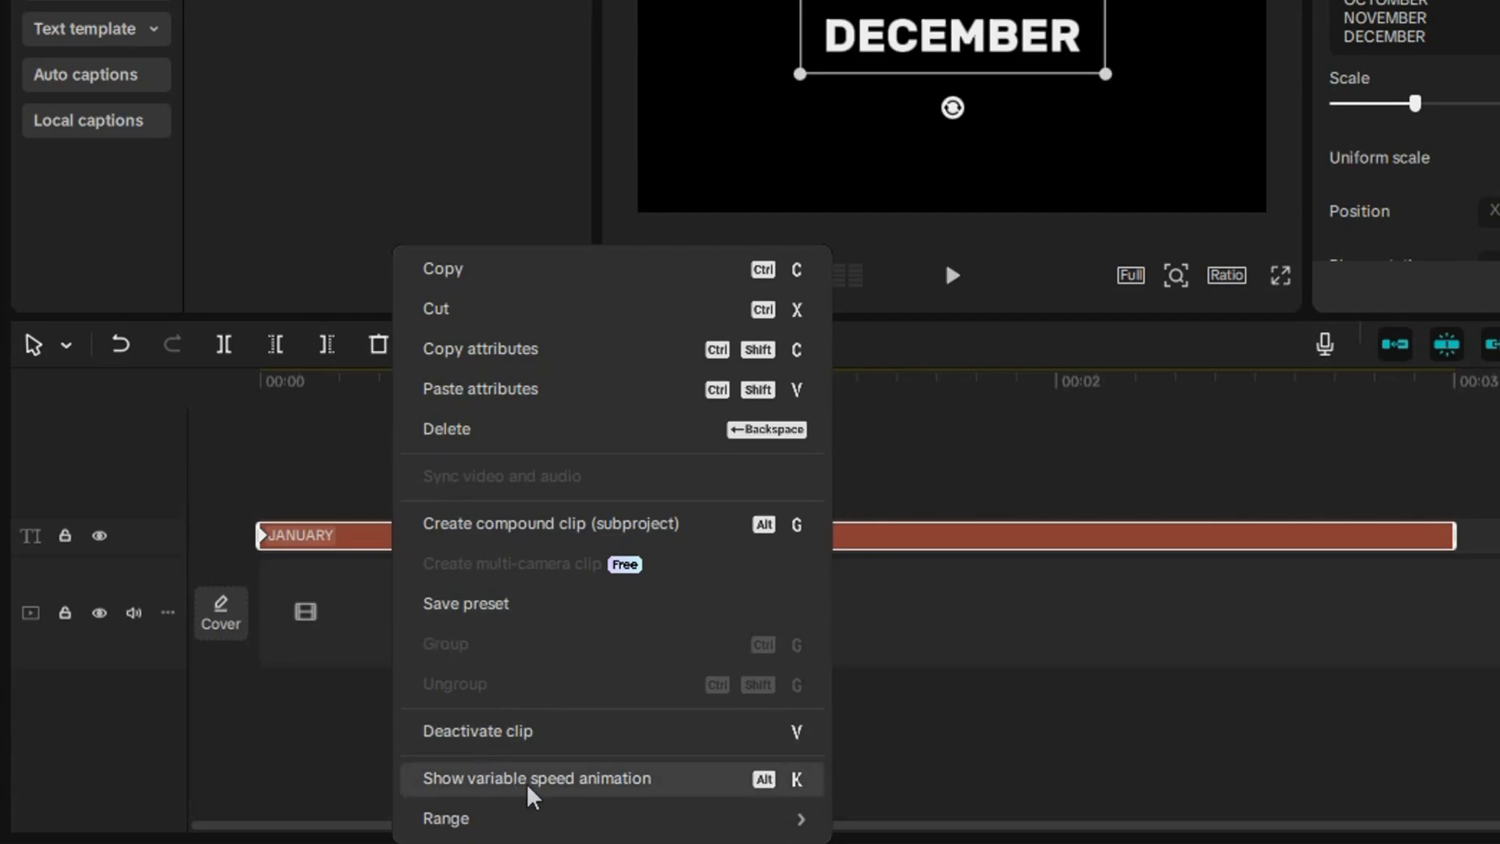
click(684, 781)
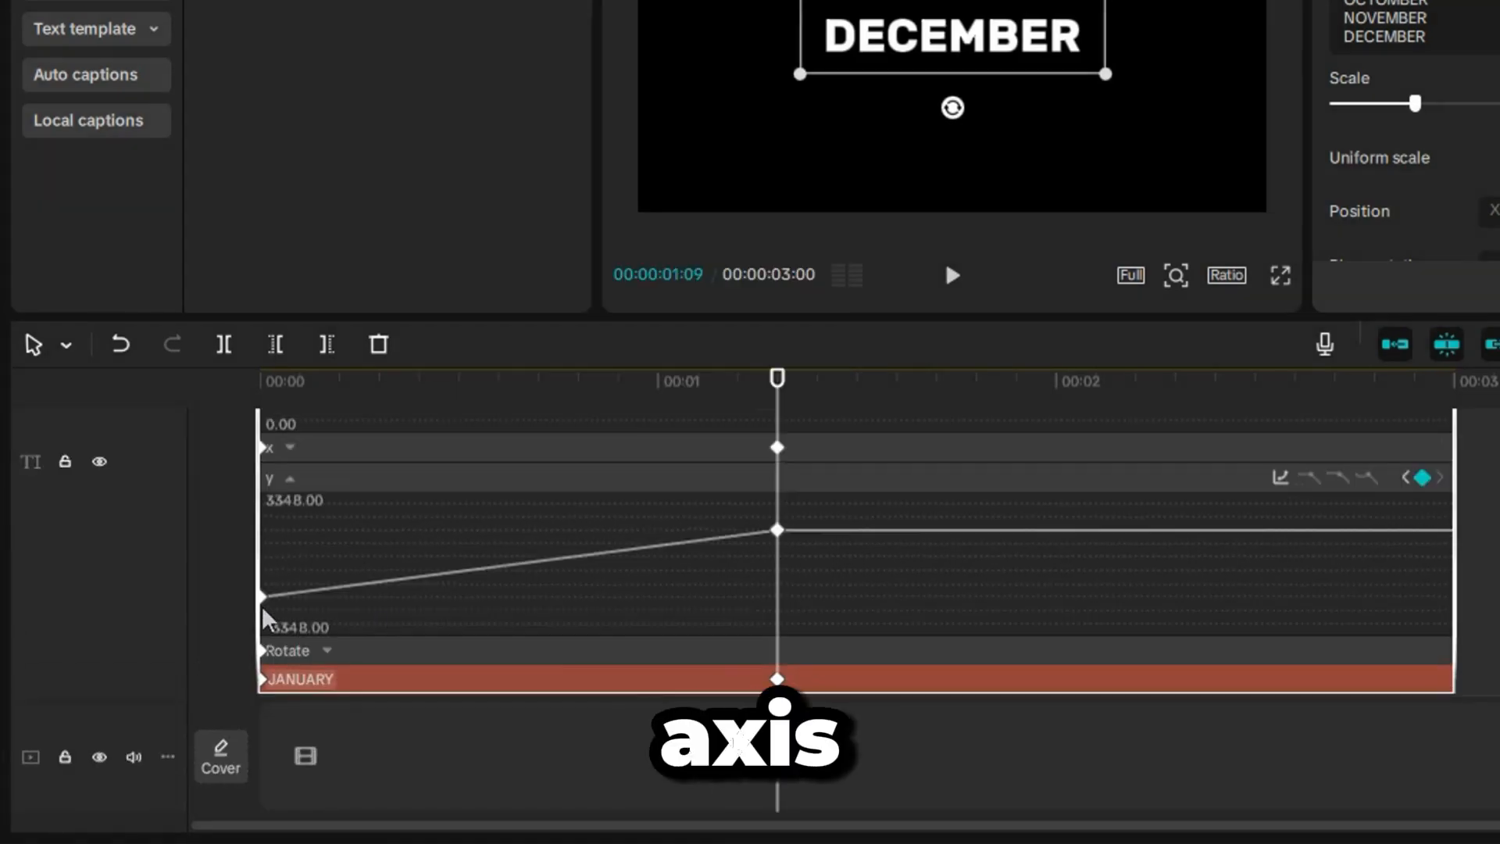
click(1336, 478)
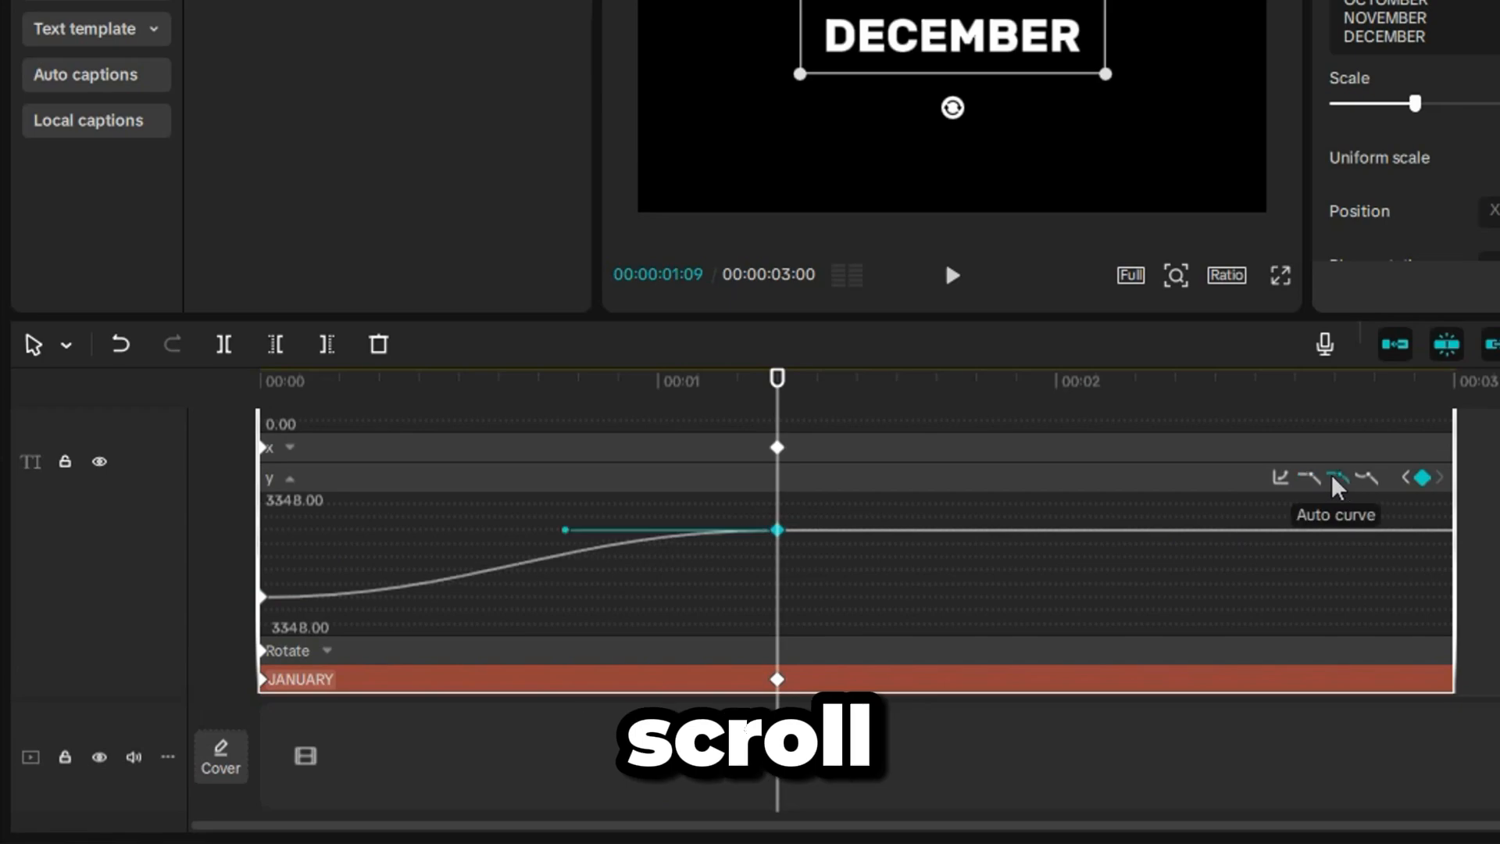
Turn the month text into a compound clip and mask it with a centred rectangle of about 835 by 173 around one month.
right_click(846, 640)
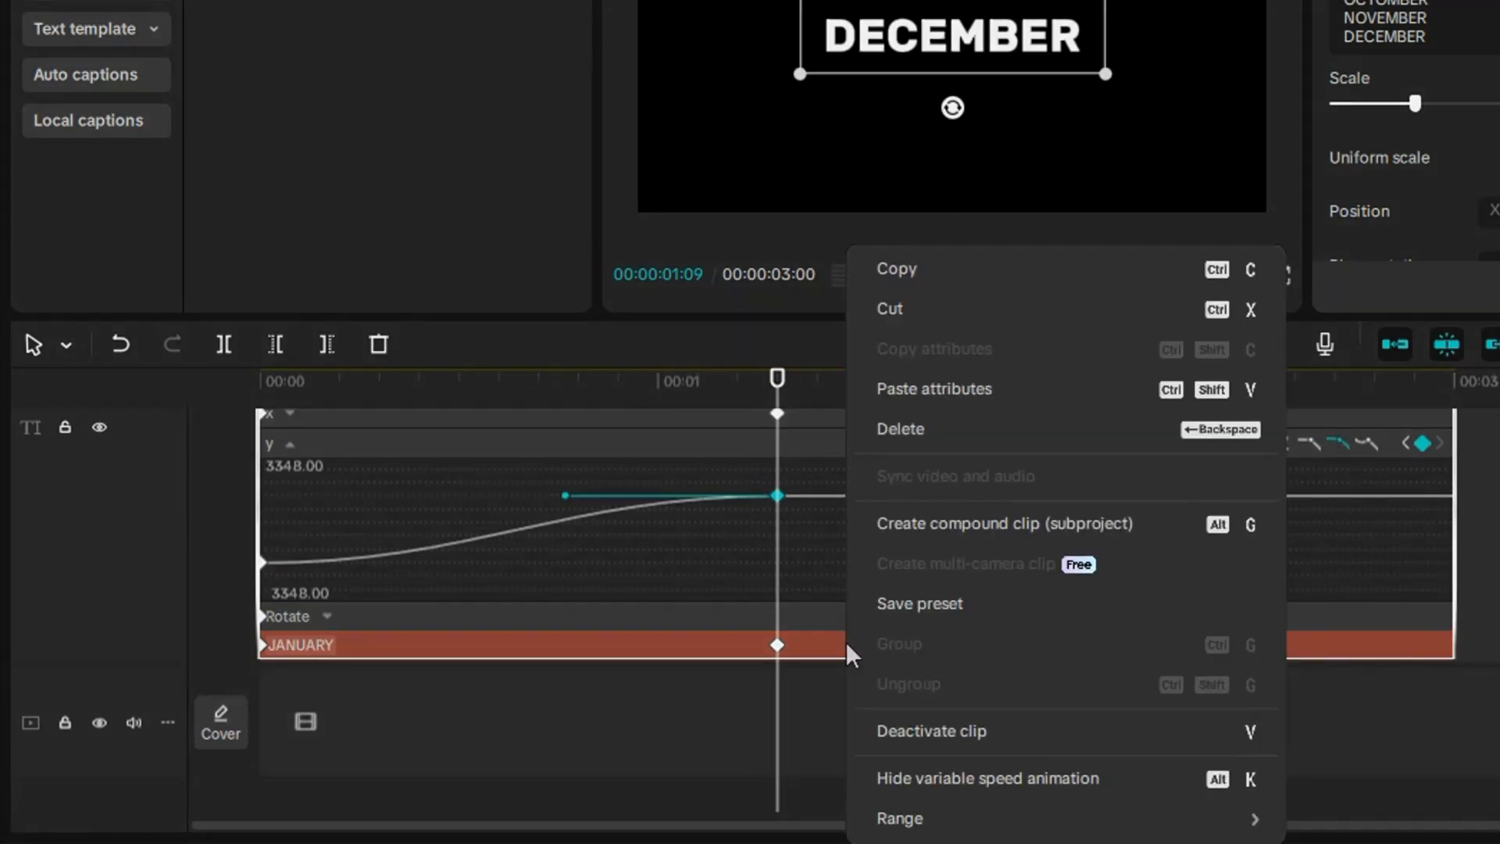
click(887, 529)
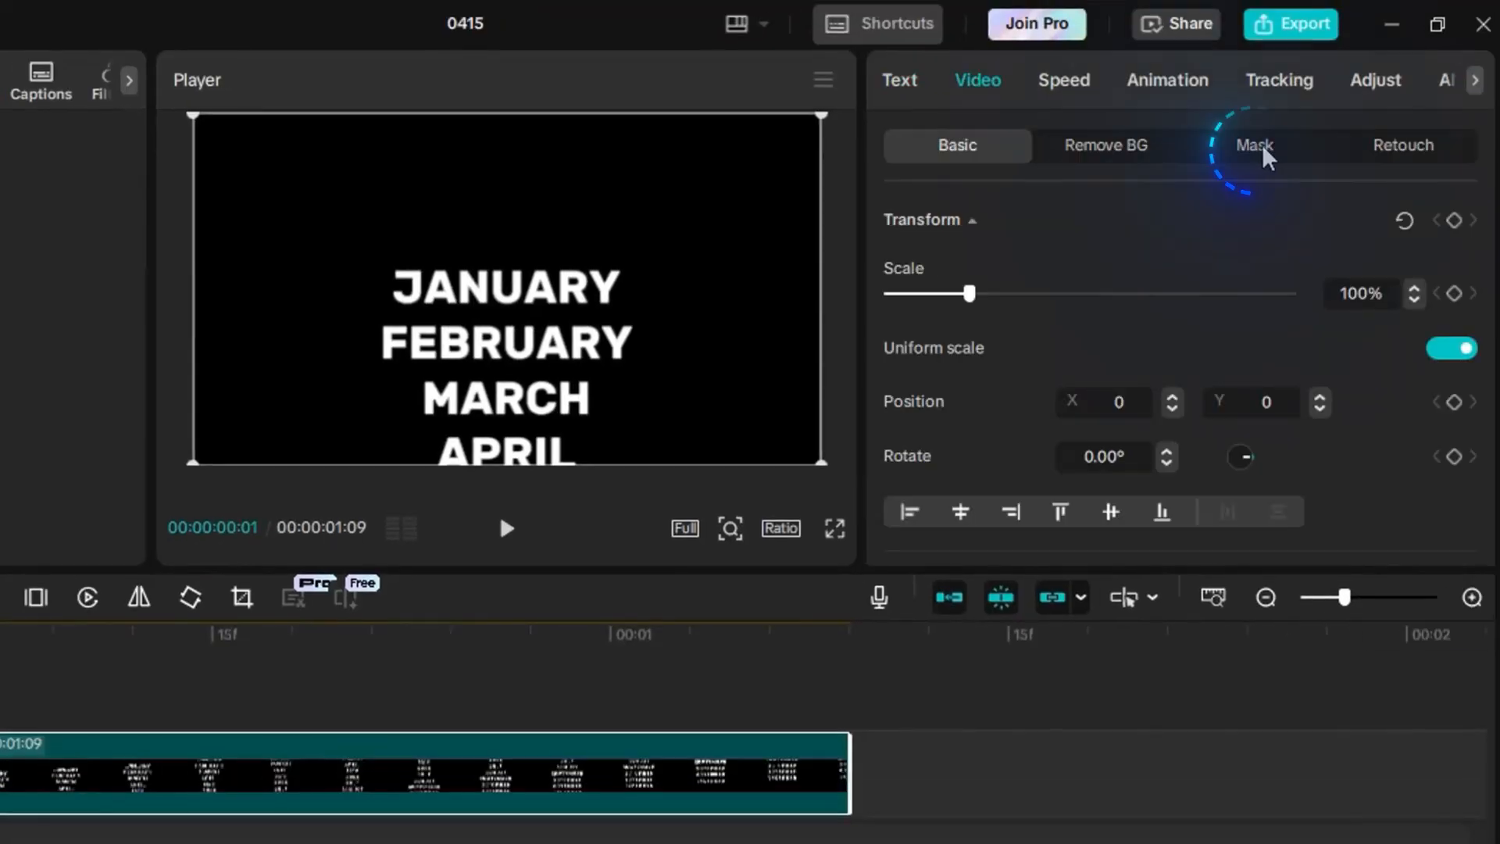
click(1258, 149)
click(1261, 346)
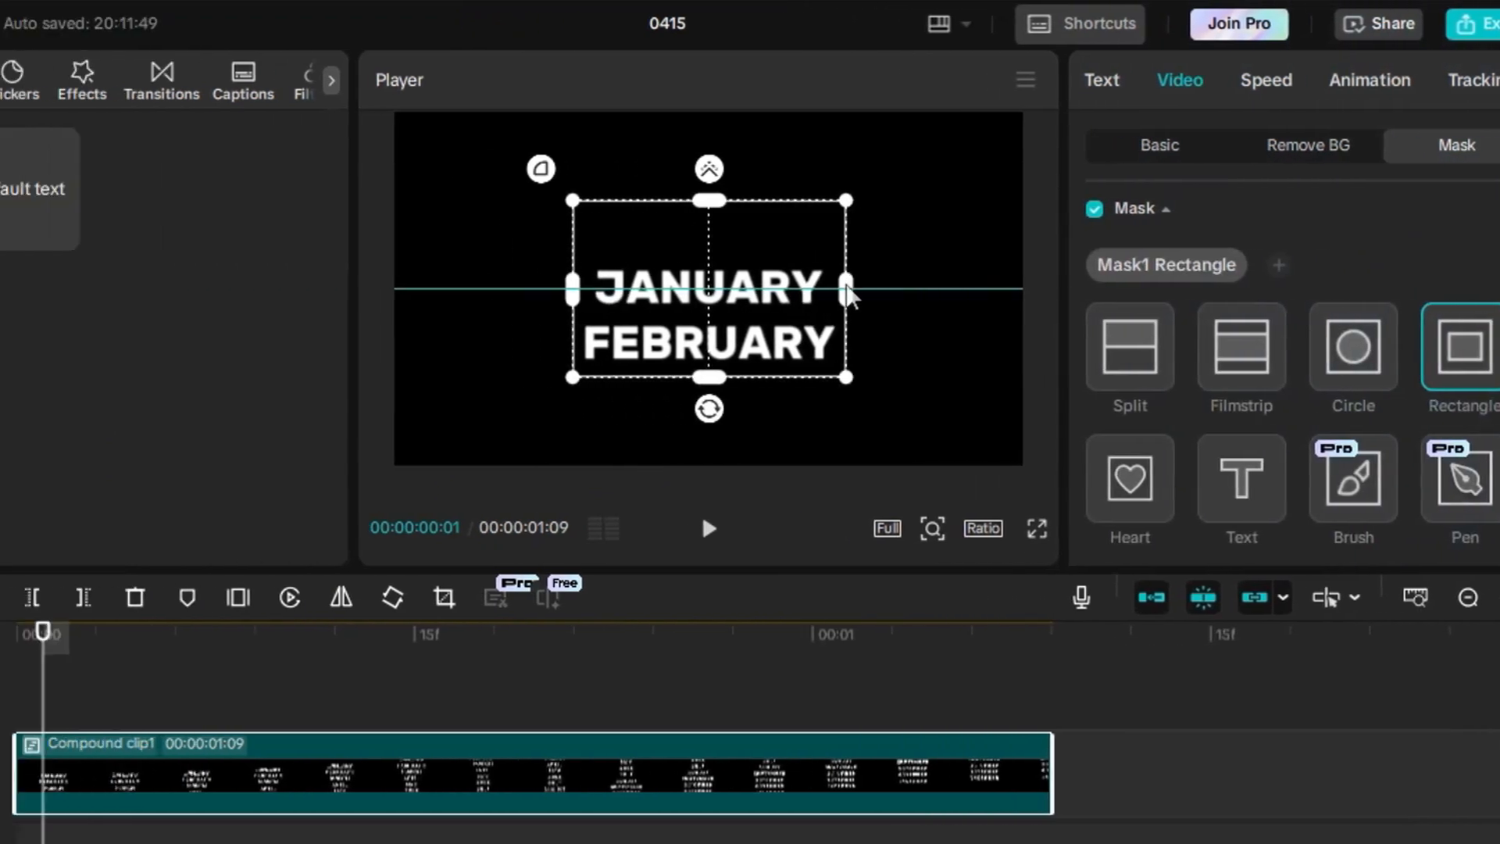
drag(506, 377, 505, 329)
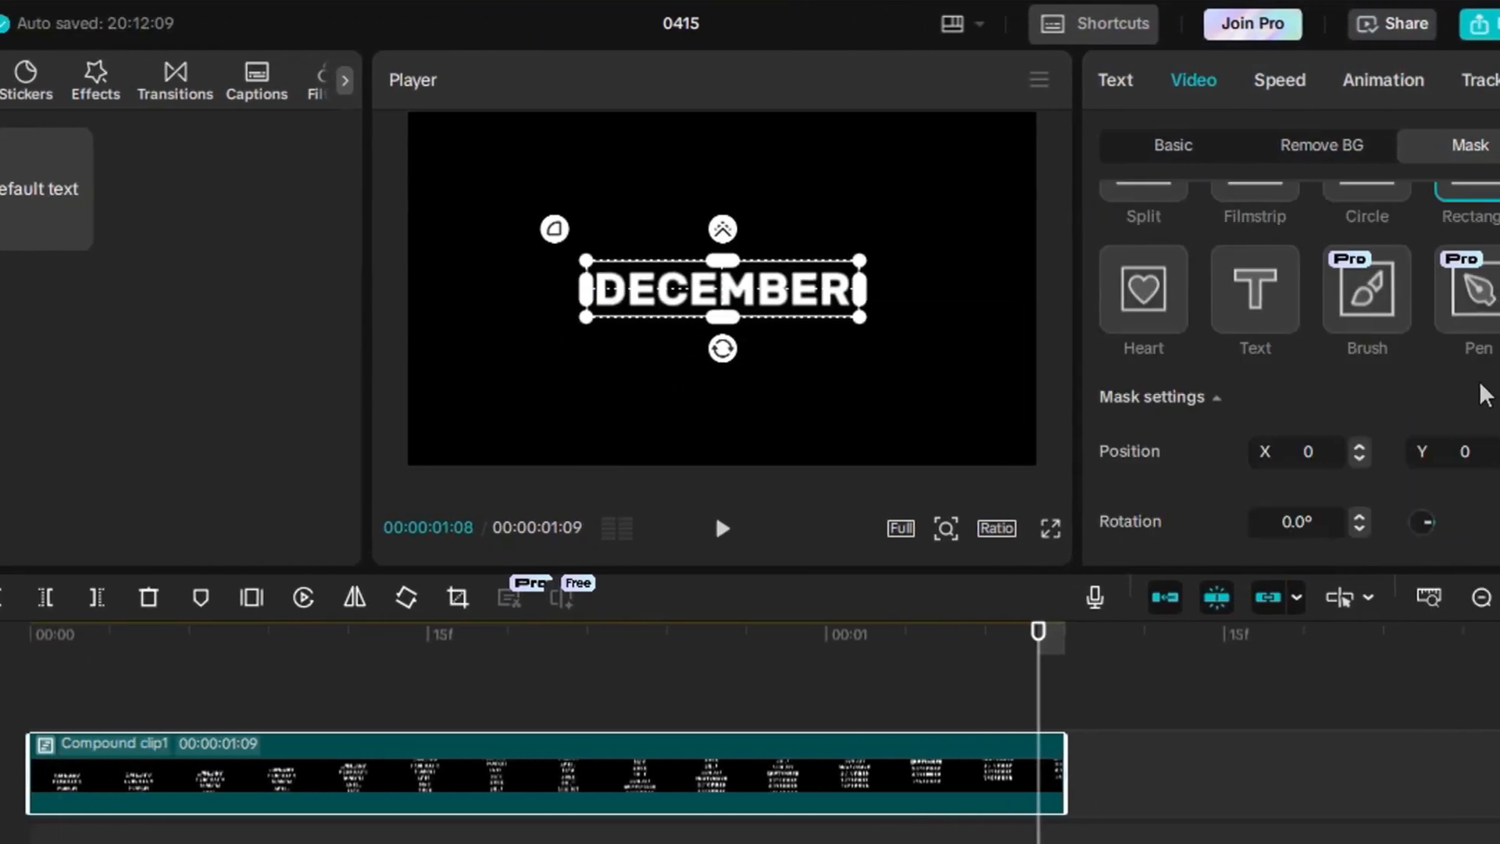
scroll(1286, 400, down, 5)
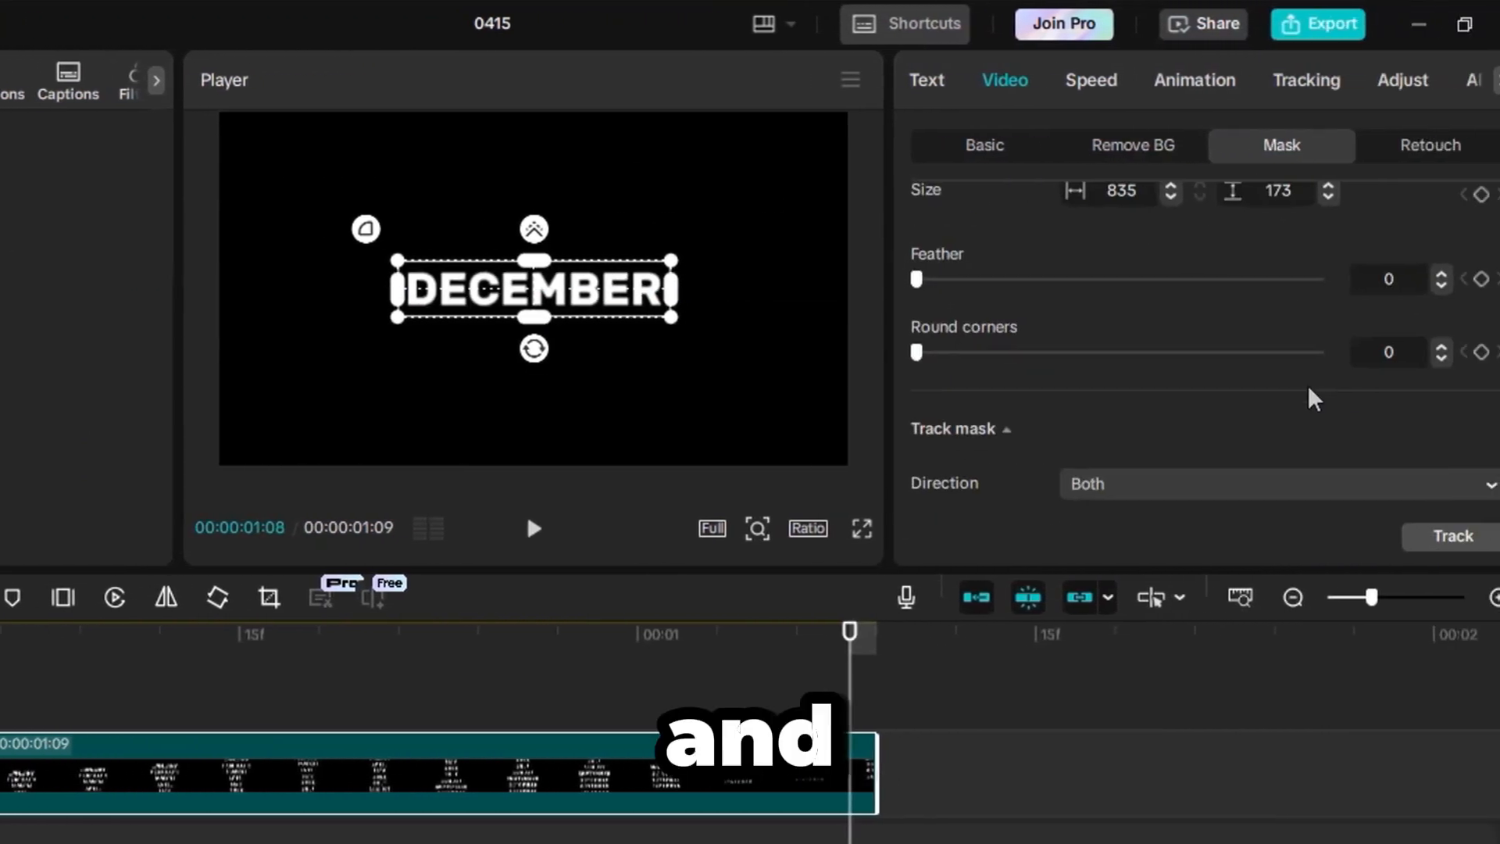
Set the month clip mask's feather to 30 and look through the clip's basic video settings.
click(1383, 279)
text(3)
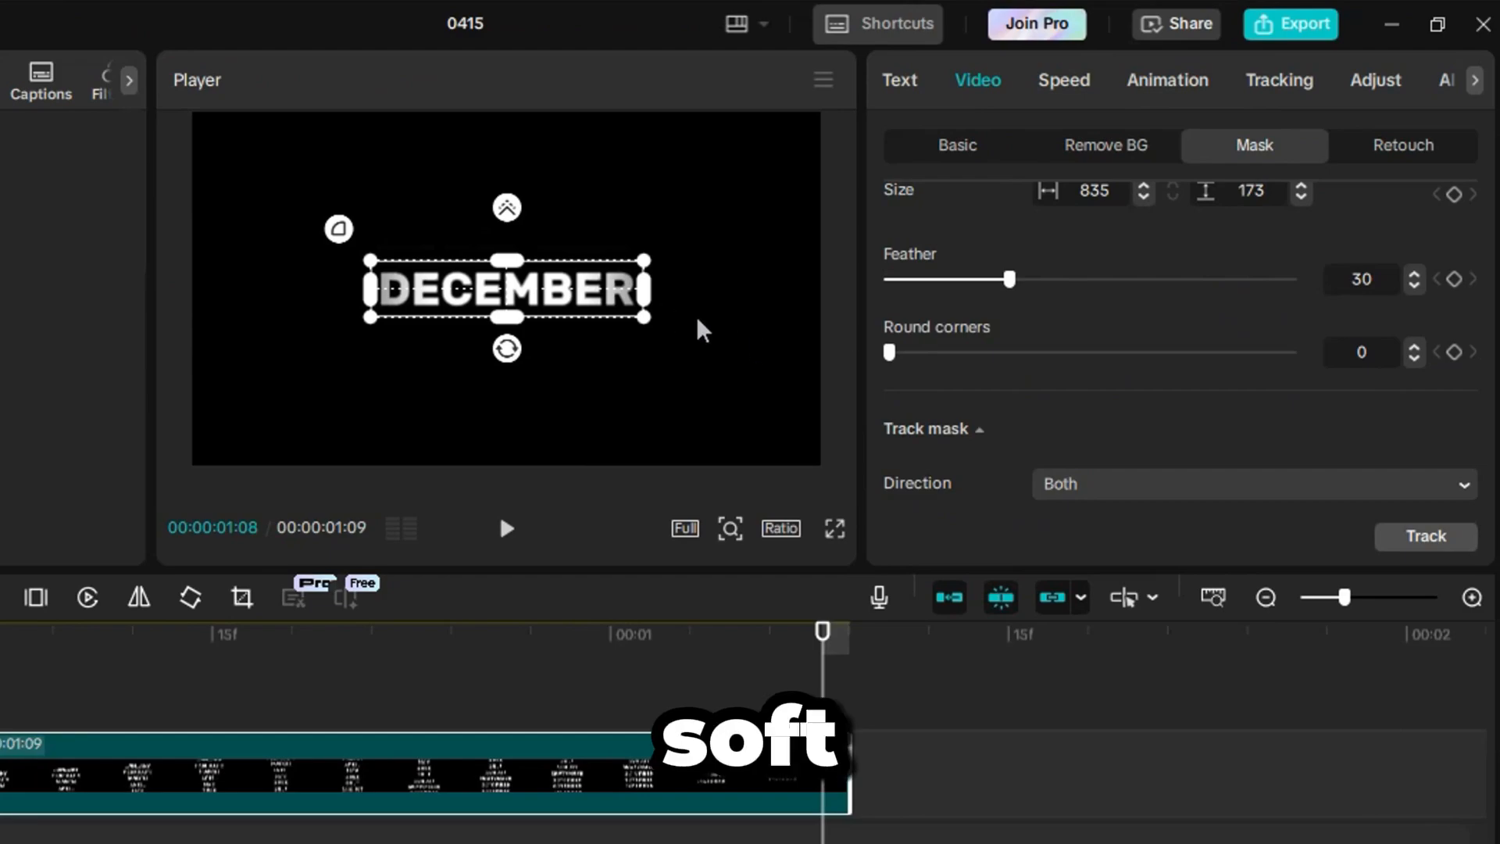
click(957, 145)
scroll(930, 351, down, 10)
scroll(1082, 346, down, 3)
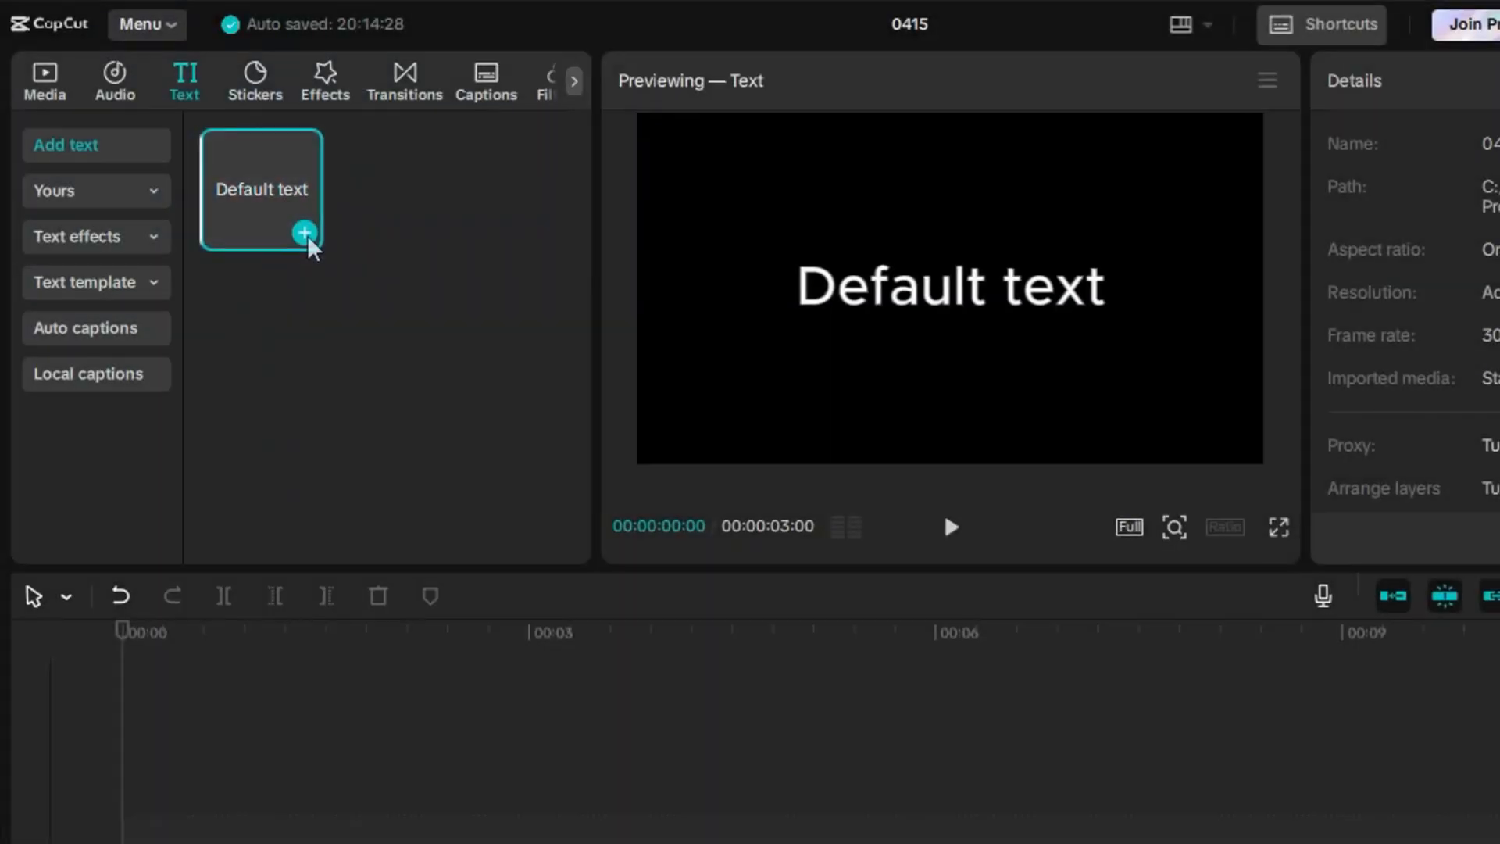
Add a default text layer, change it to a letter O in the Red Hat Display Regular font, and enlarge it into a ring.
click(304, 232)
click(415, 785)
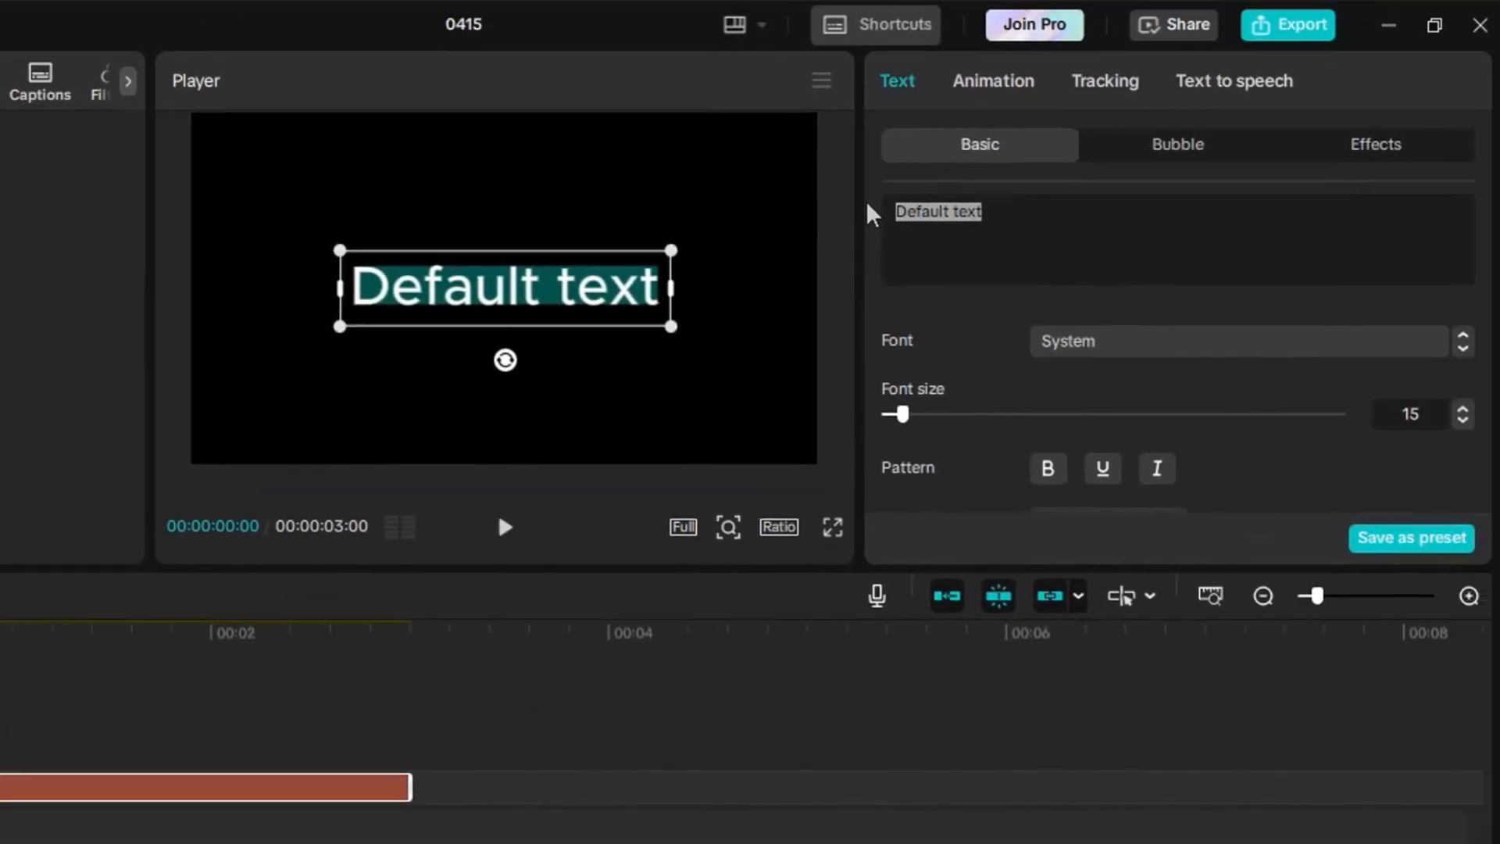
drag(544, 245, 657, 115)
click(1132, 340)
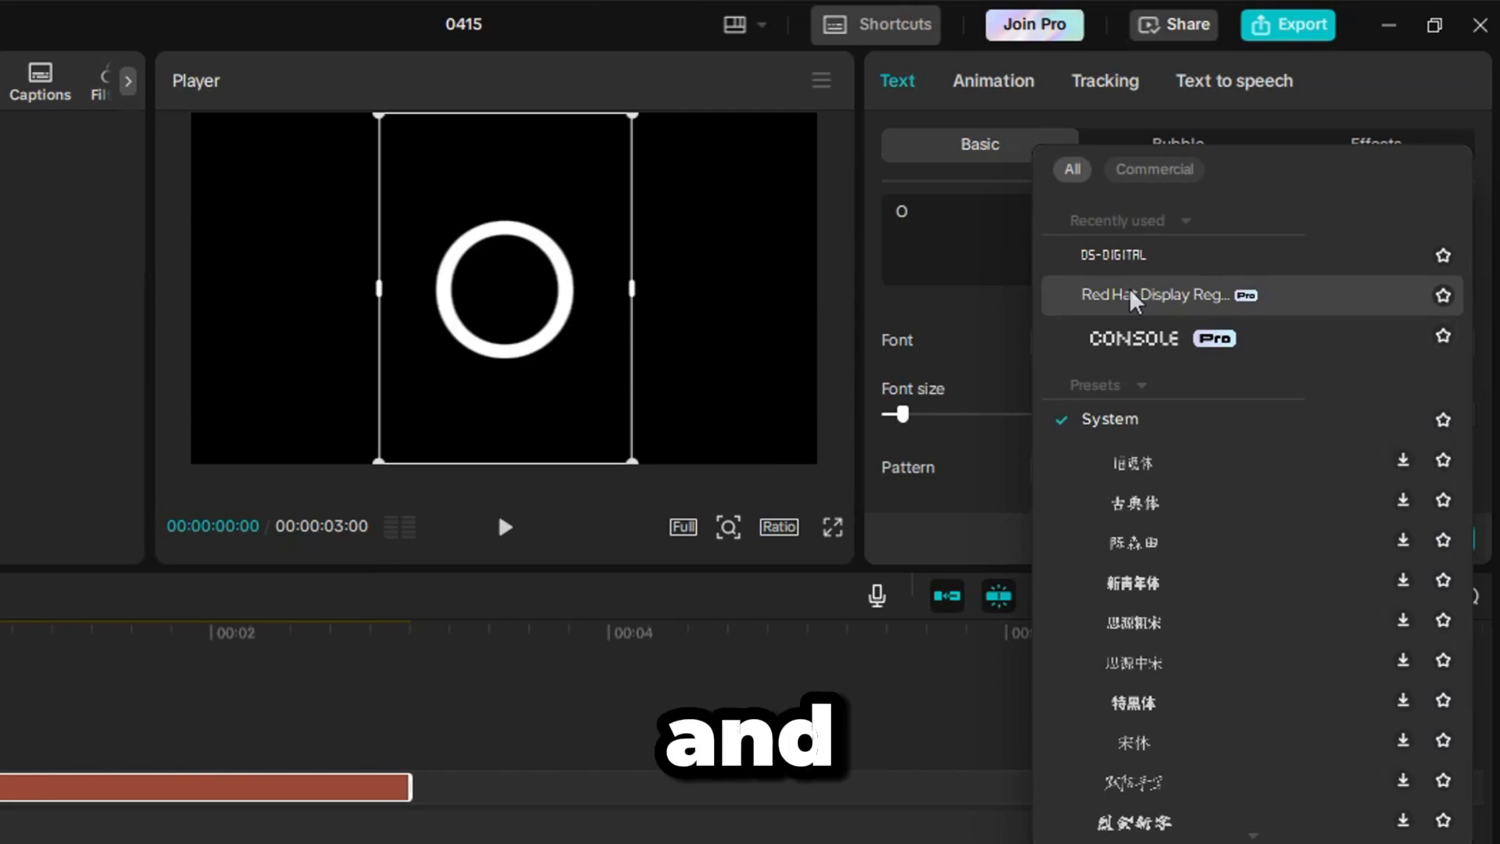
key(Escape)
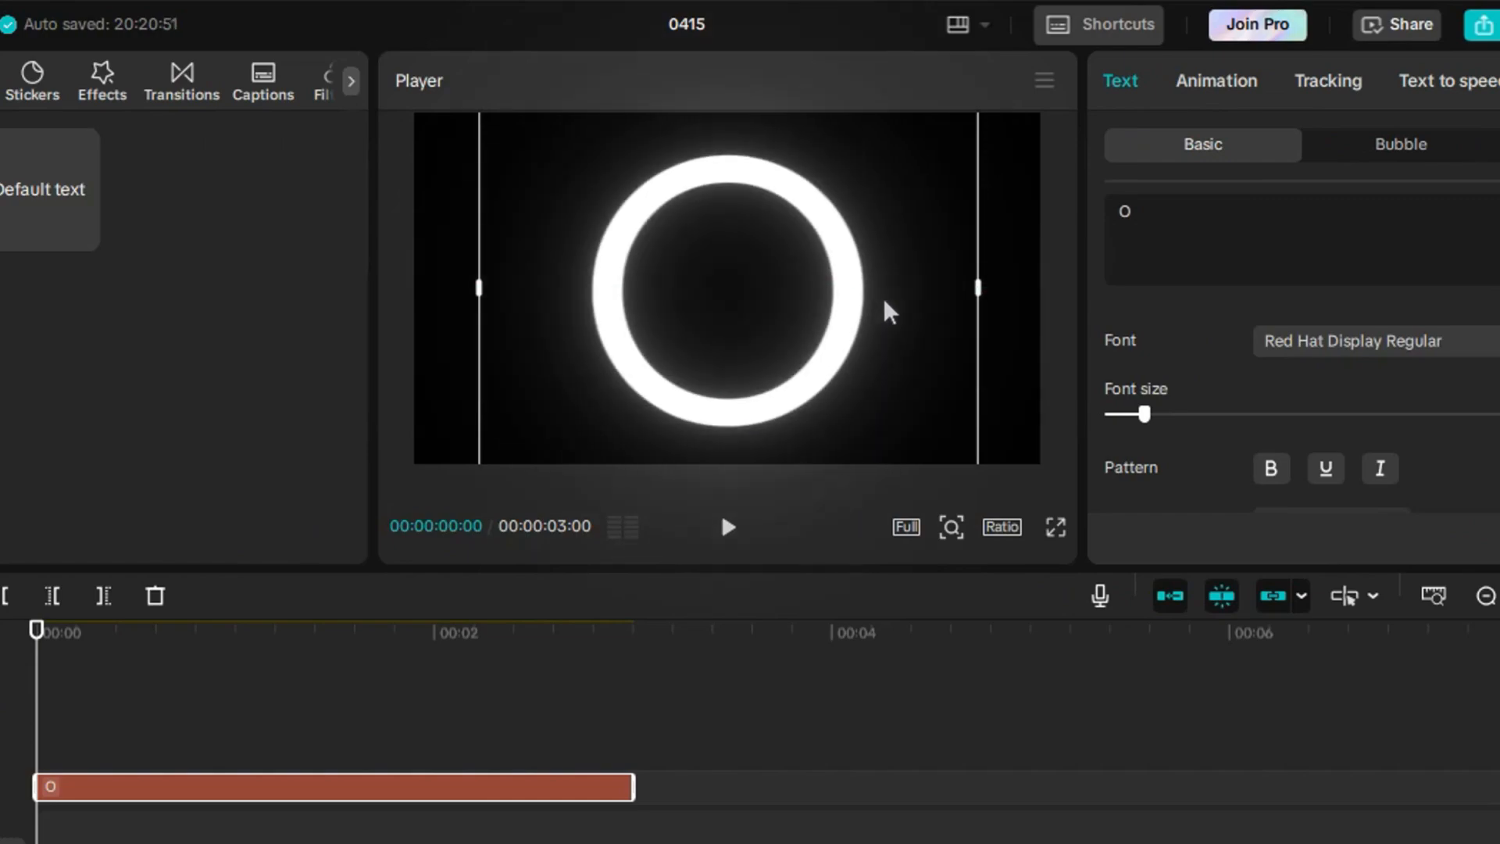
Set the O text's colour to dark gray, hex 393939.
scroll(1320, 416, down, 3)
click(1287, 410)
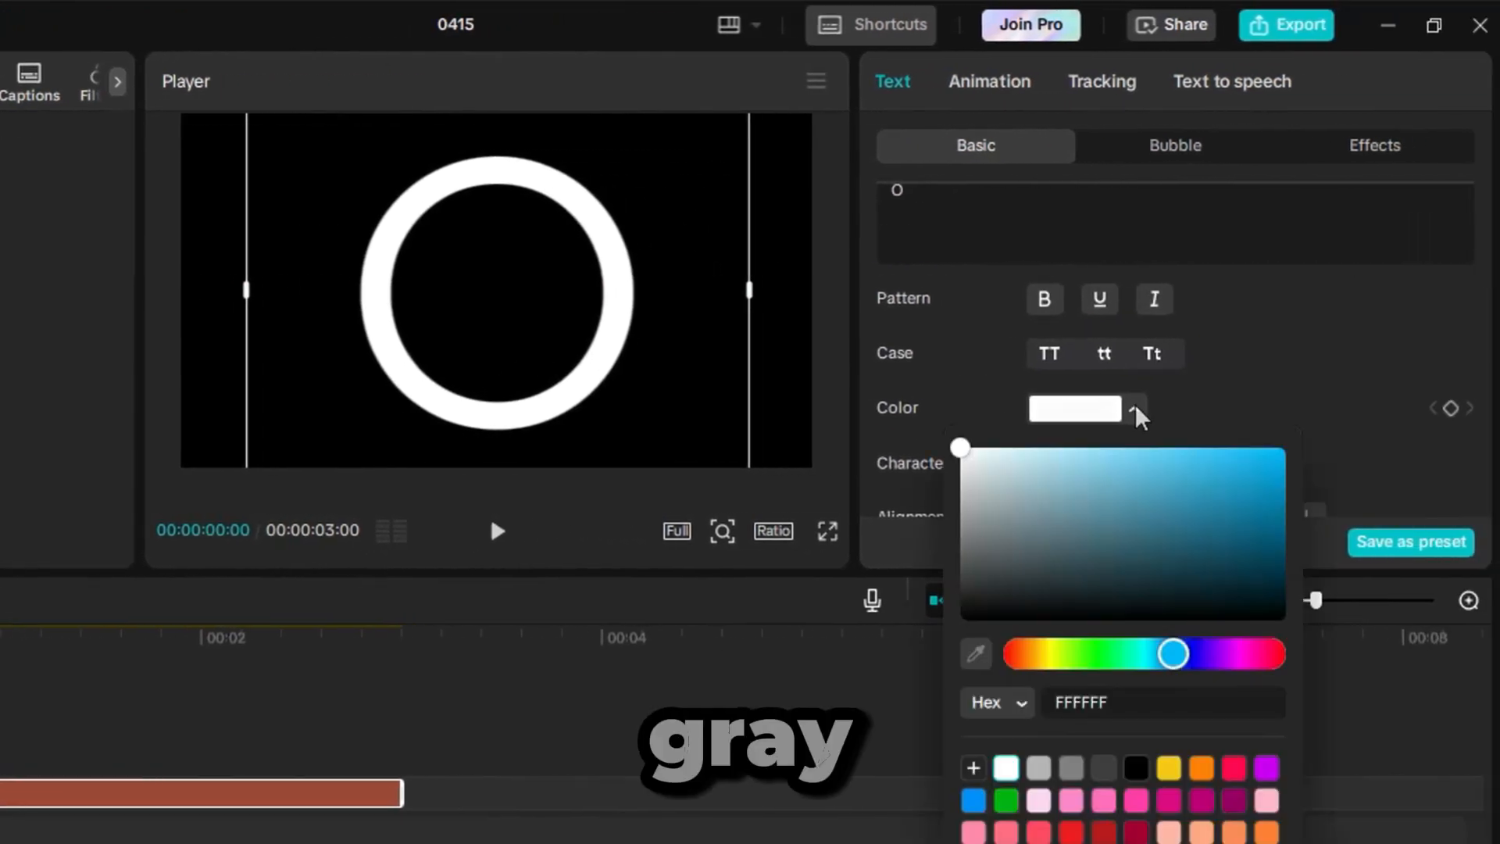
drag(979, 589, 961, 583)
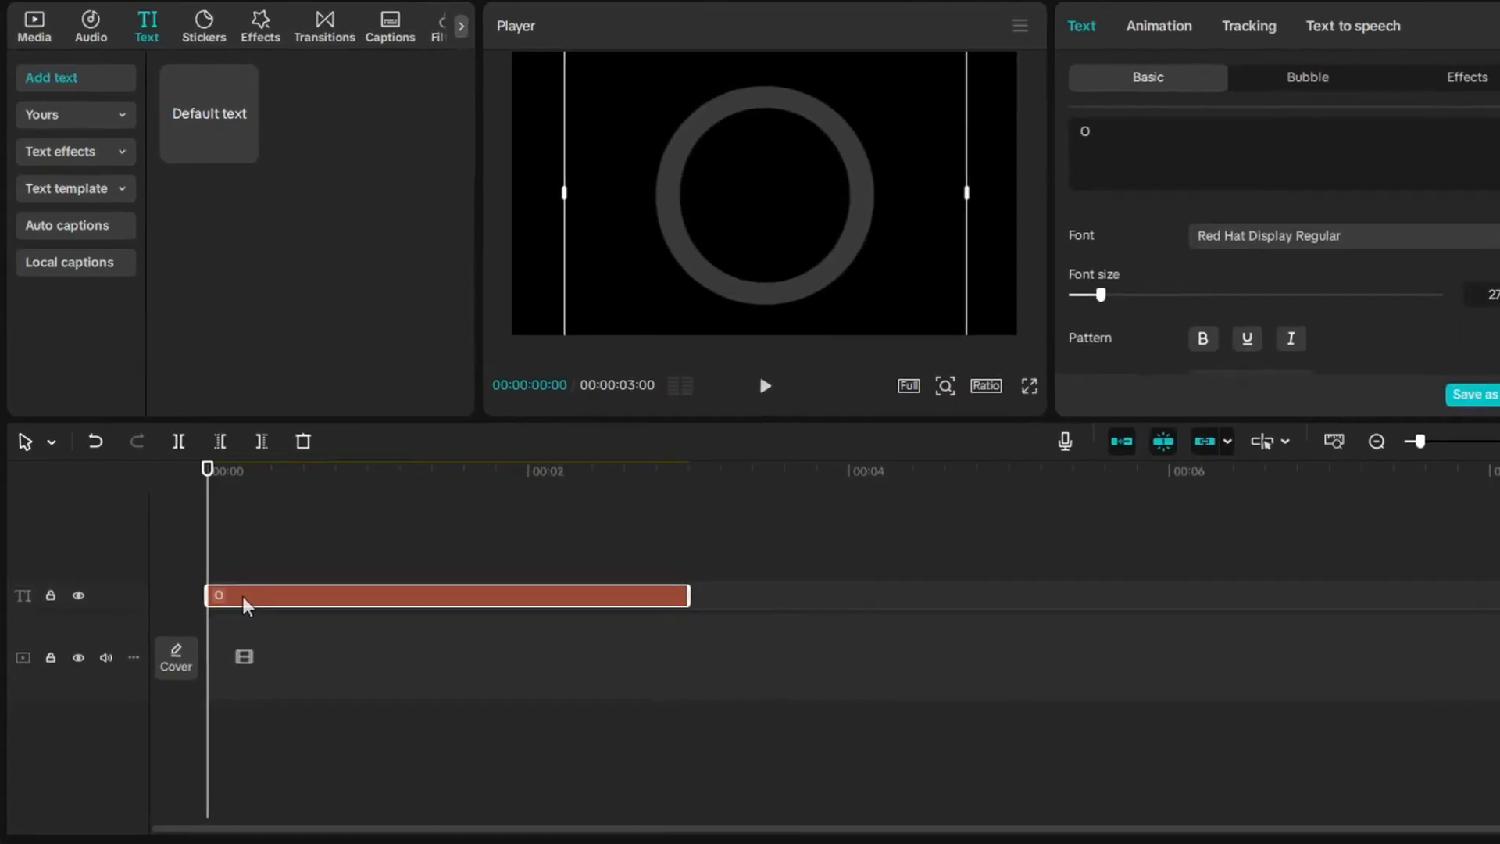
Duplicate the gray O text onto a track above and colour the copy bright blue.
key(ctrl+v)
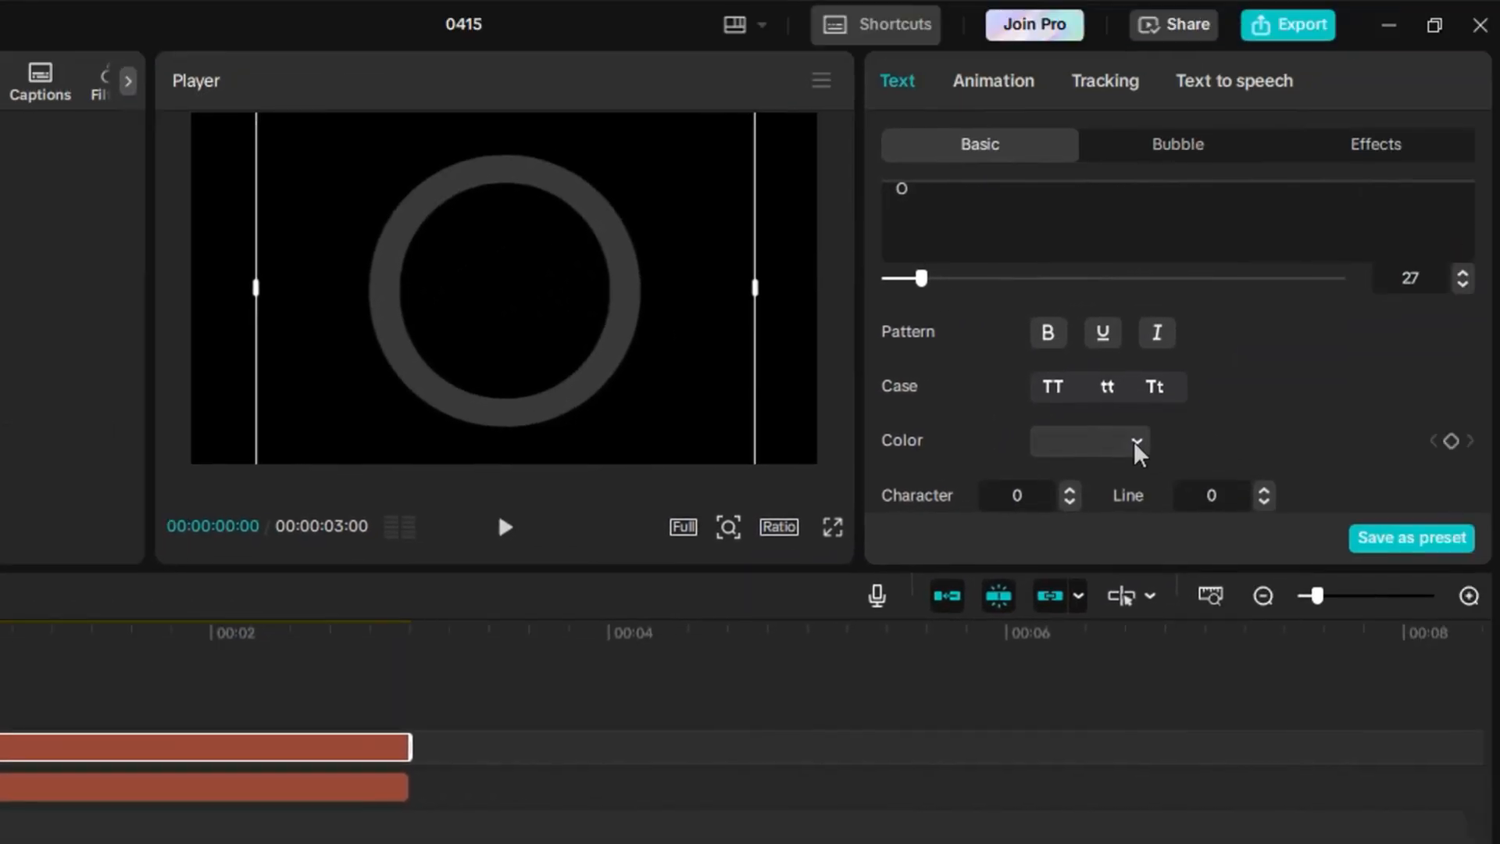
click(1135, 449)
drag(1207, 438, 1196, 442)
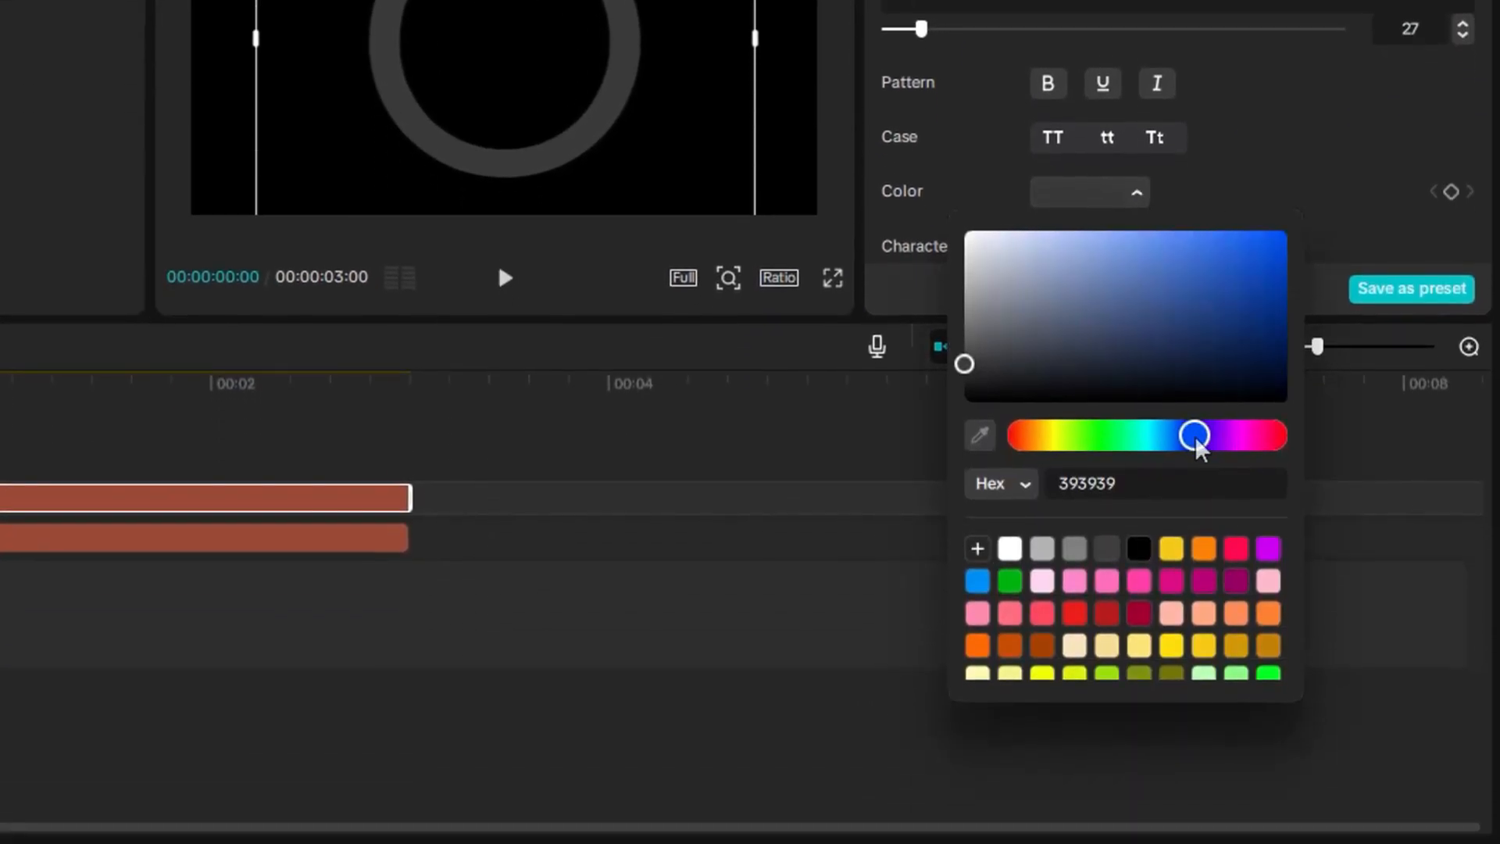
drag(1158, 342, 1339, 167)
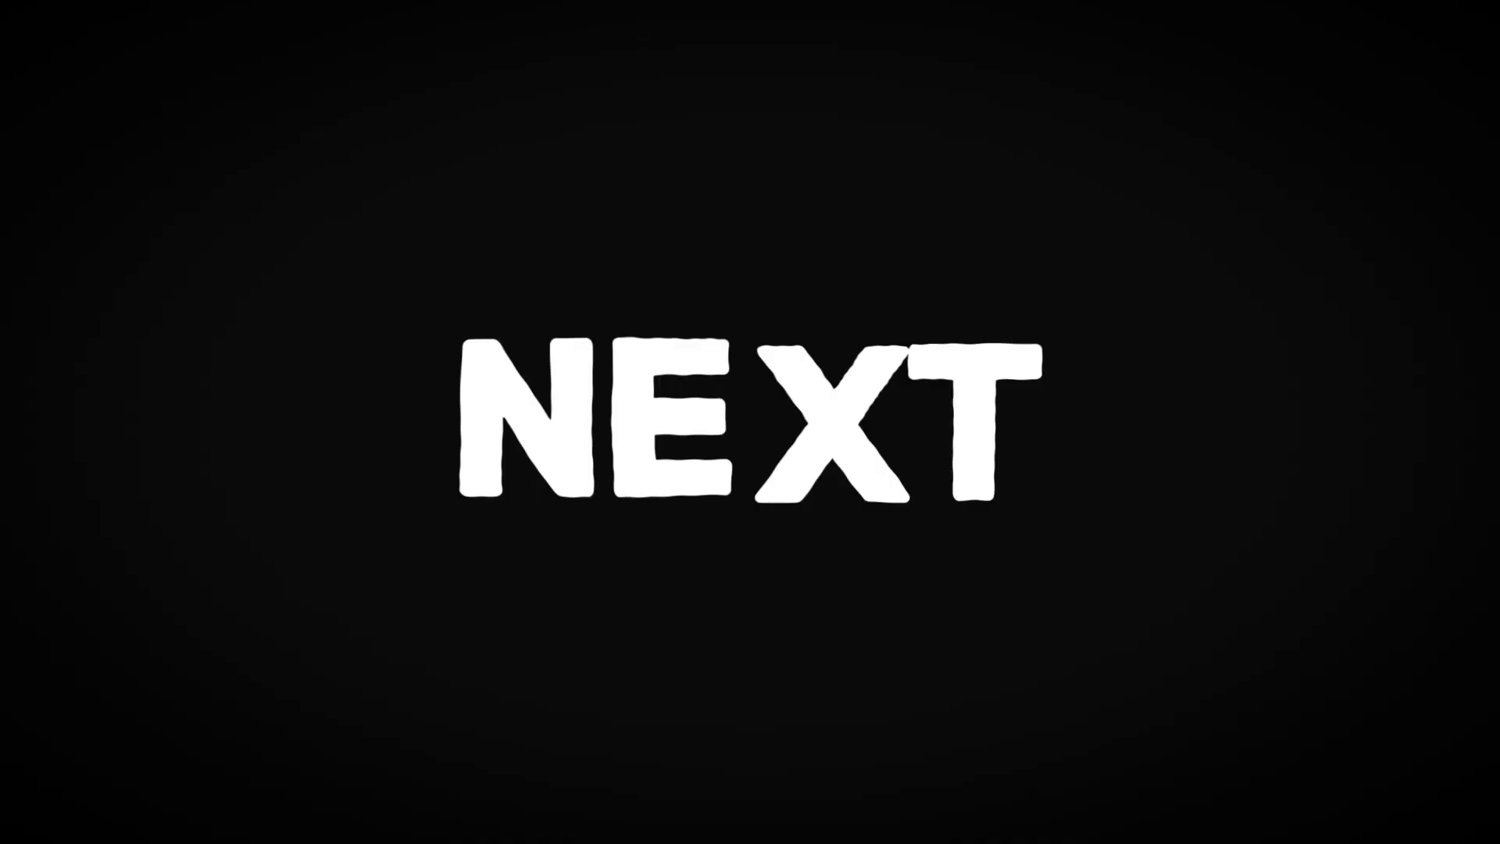
Apply the Clock wipe out animation to the blue O text.
click(1078, 74)
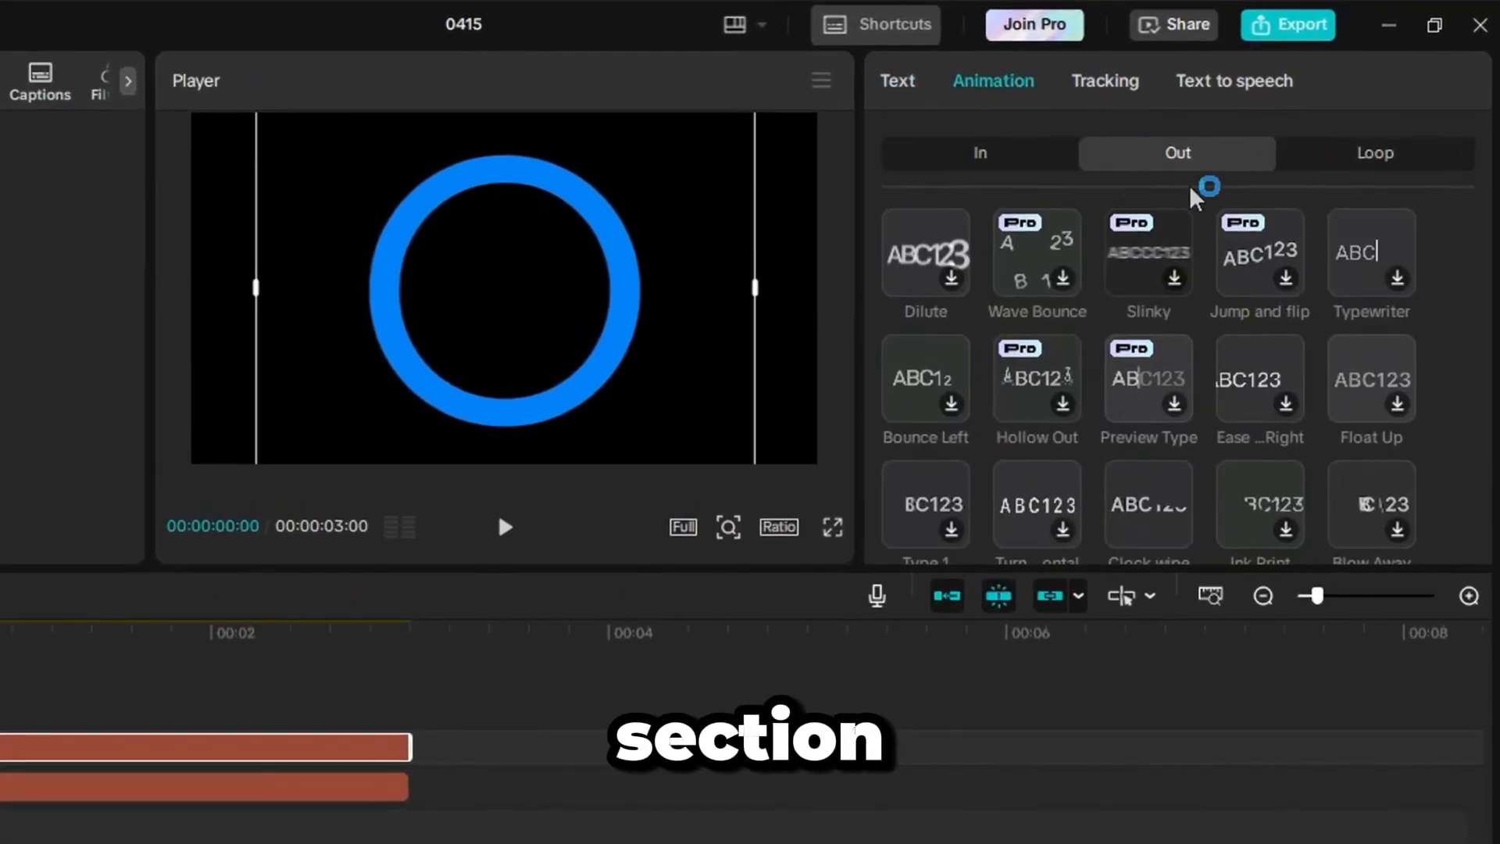
scroll(1199, 313, down, 2)
click(1166, 359)
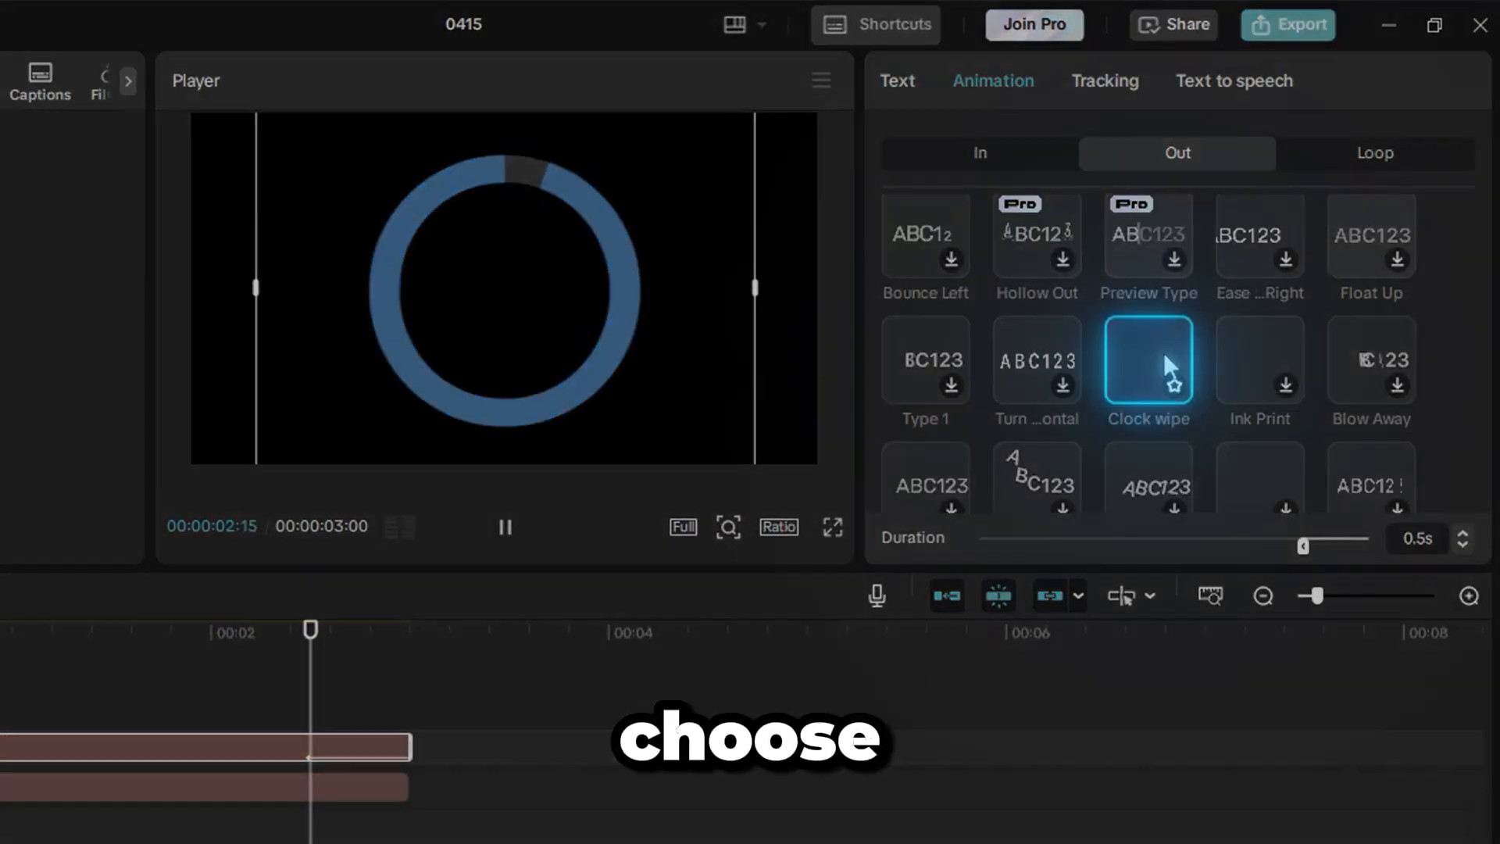
Extend both O text clips to 10 seconds, stretch the Clock wipe over the blue clip's full length, and play the result.
drag(459, 714, 348, 842)
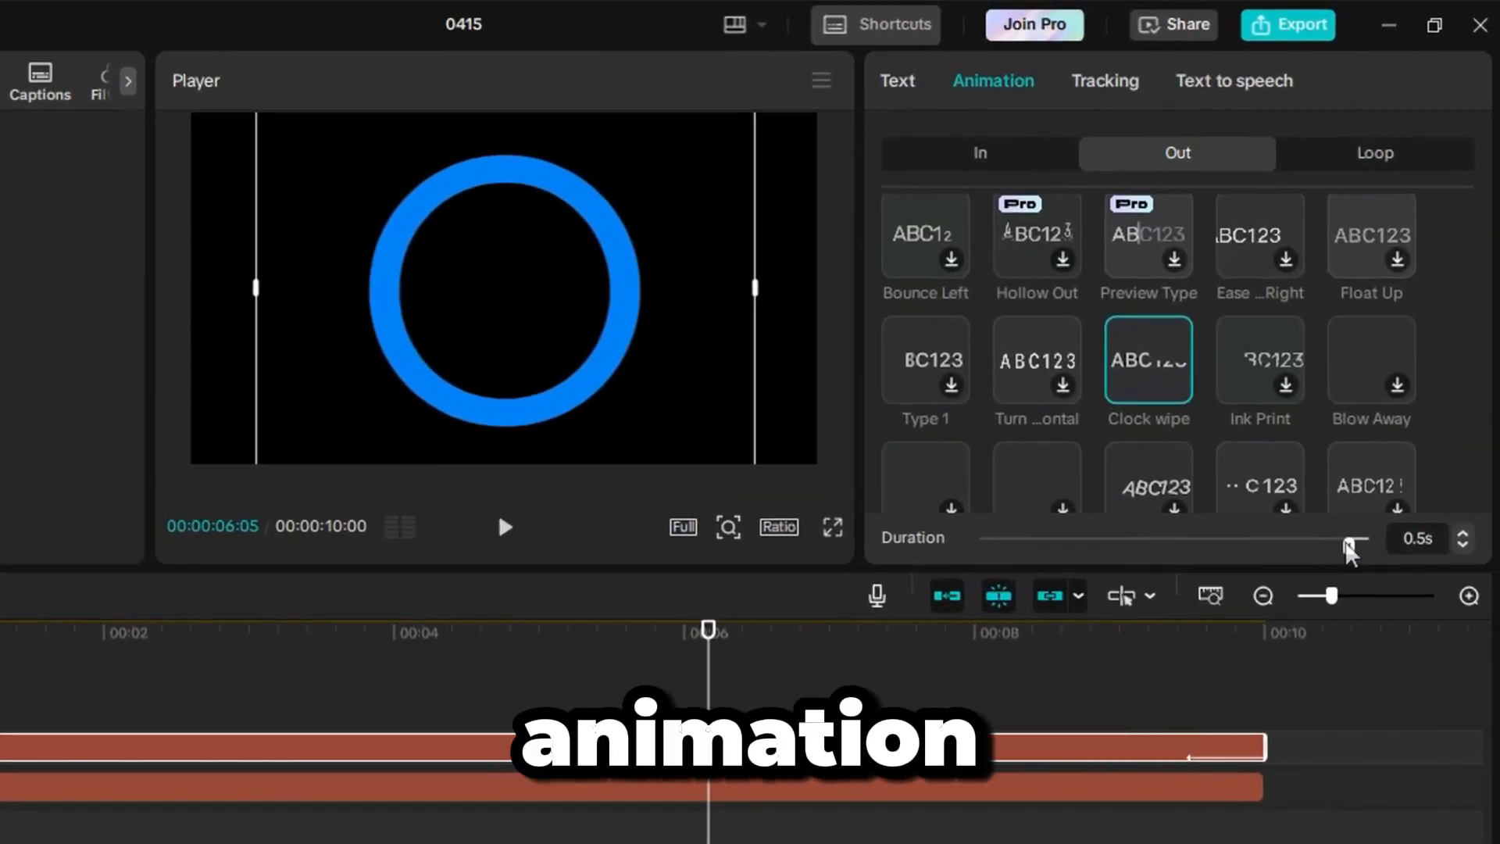
drag(1333, 551, 1139, 555)
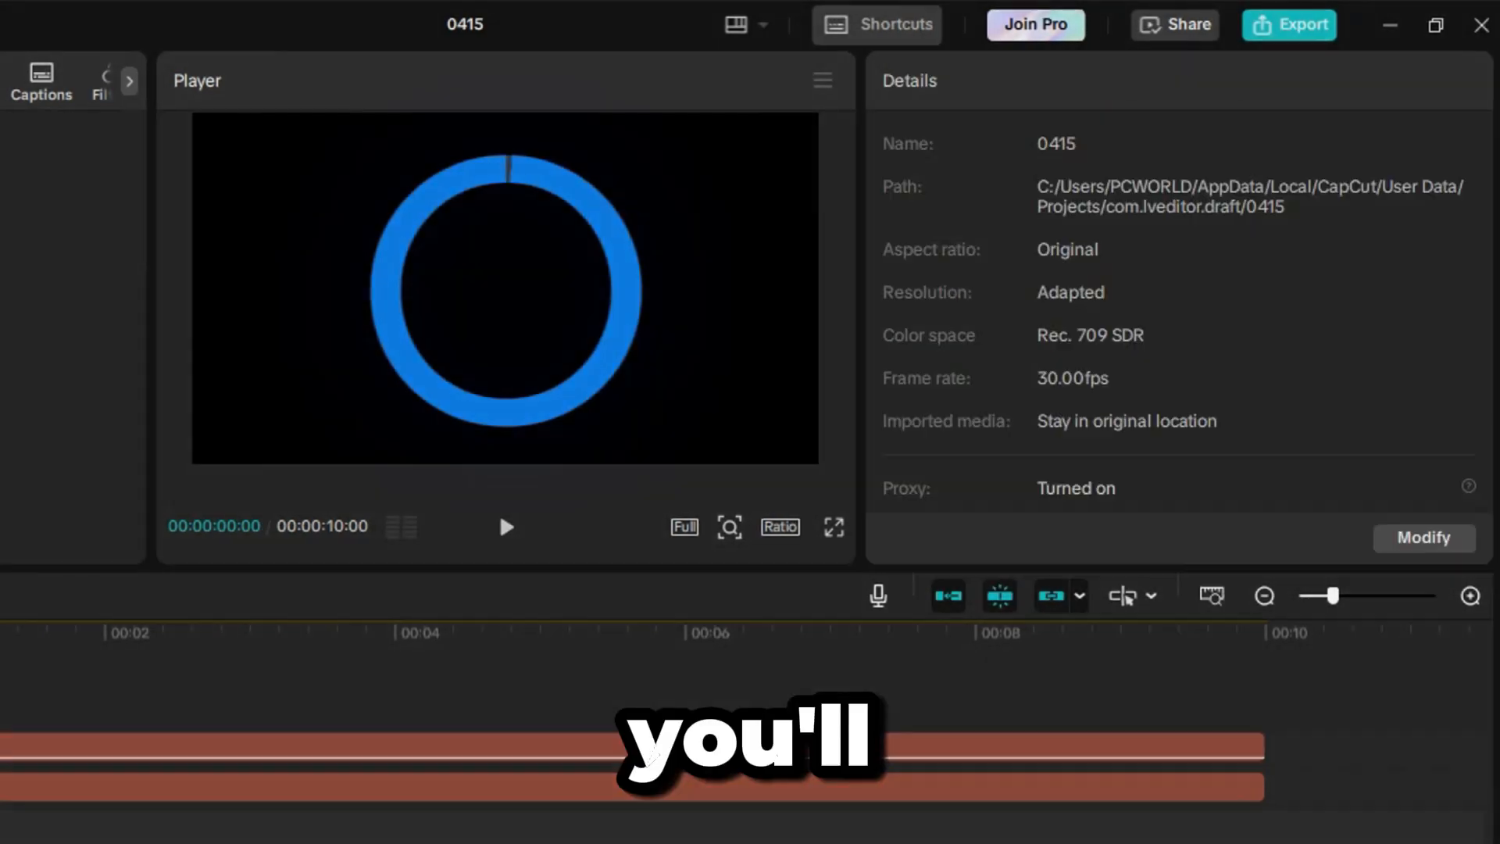
click(504, 526)
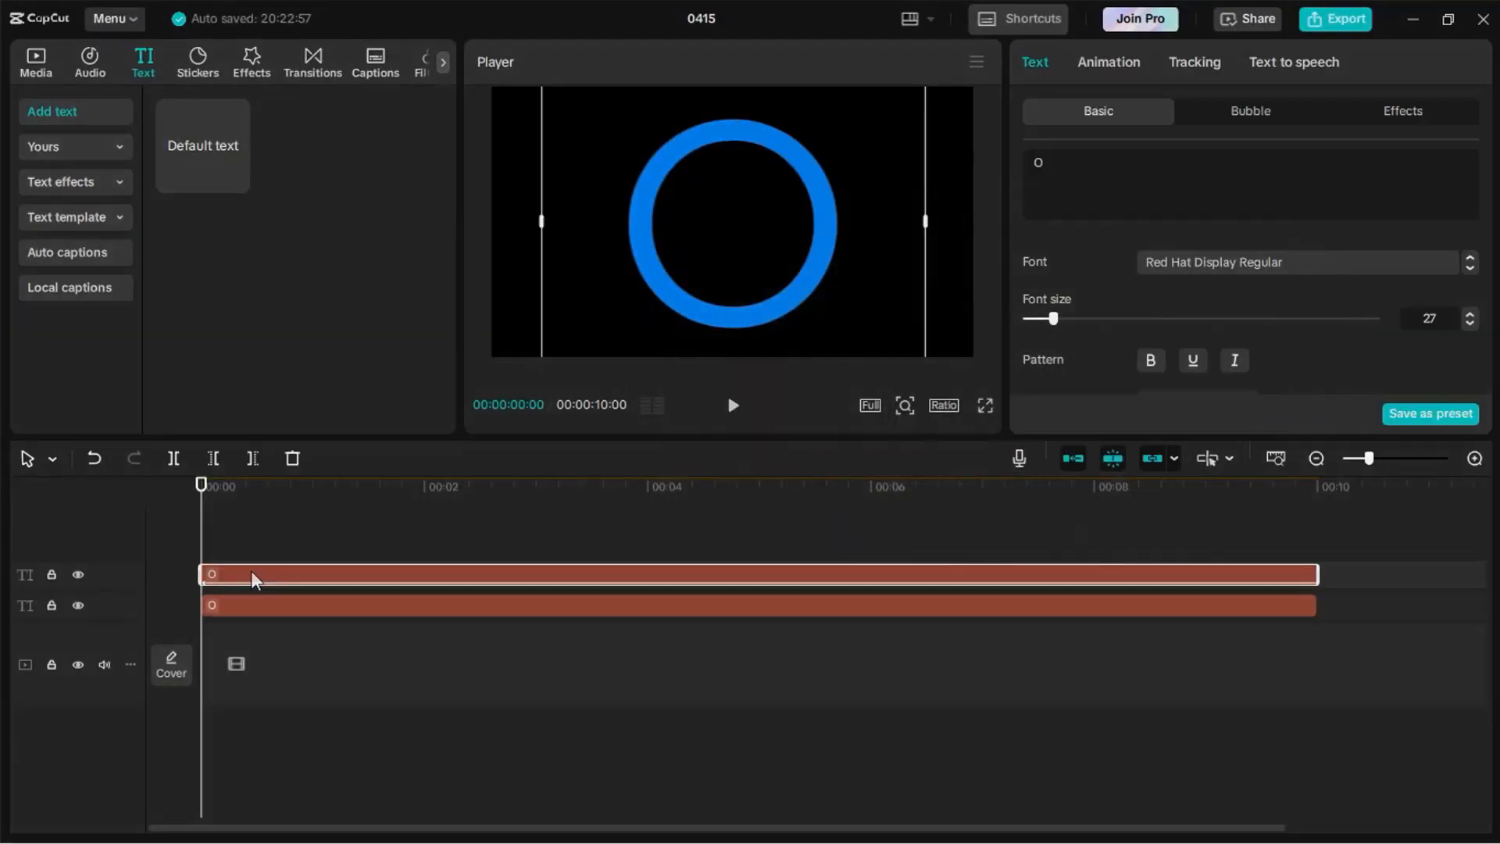
Turn the blue O text into a compound clip, reverse it, and play the result.
right_click(251, 576)
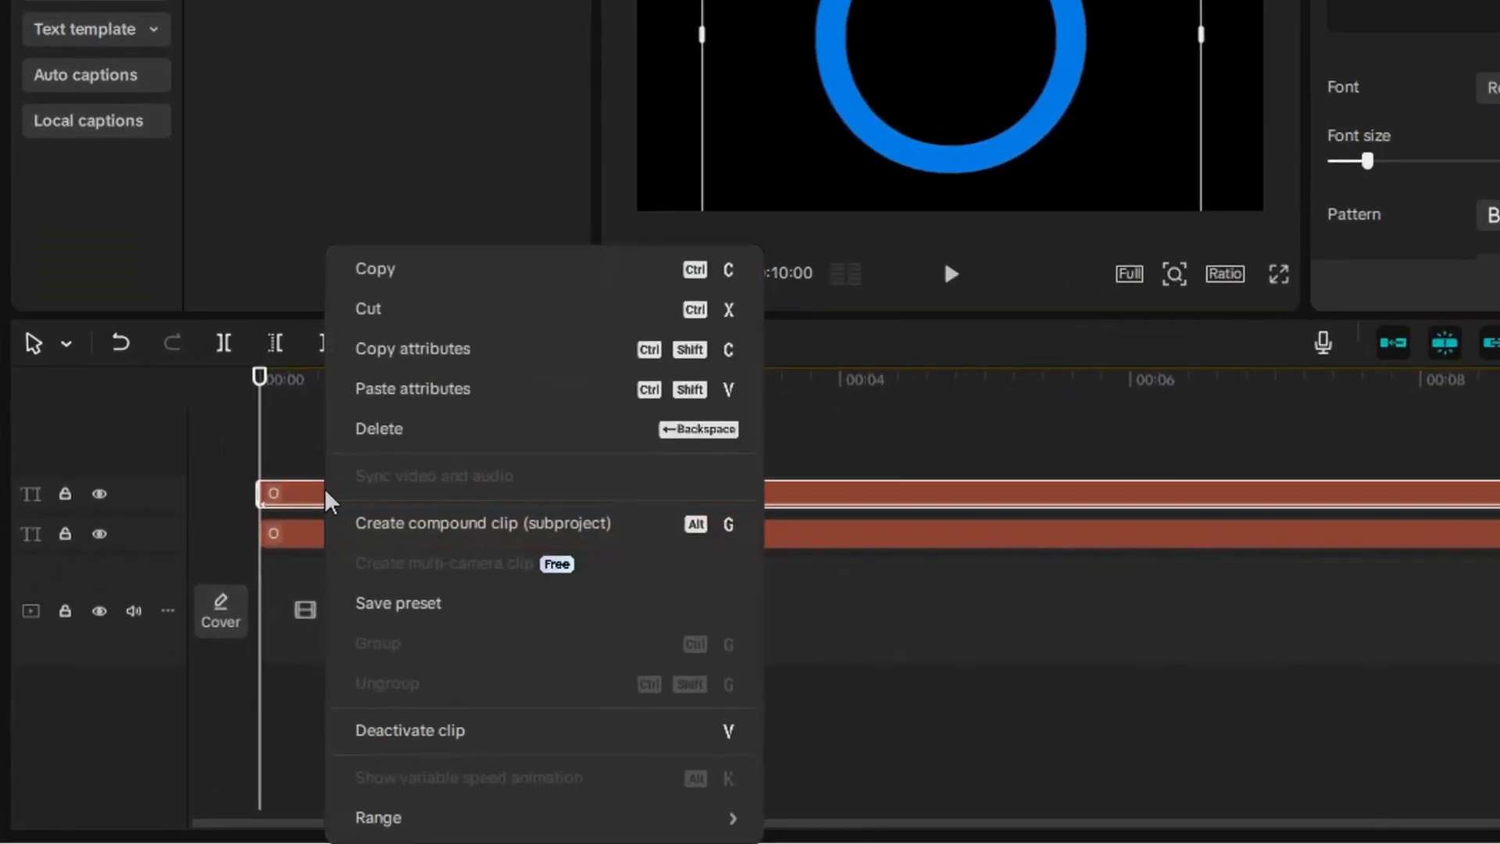
click(367, 527)
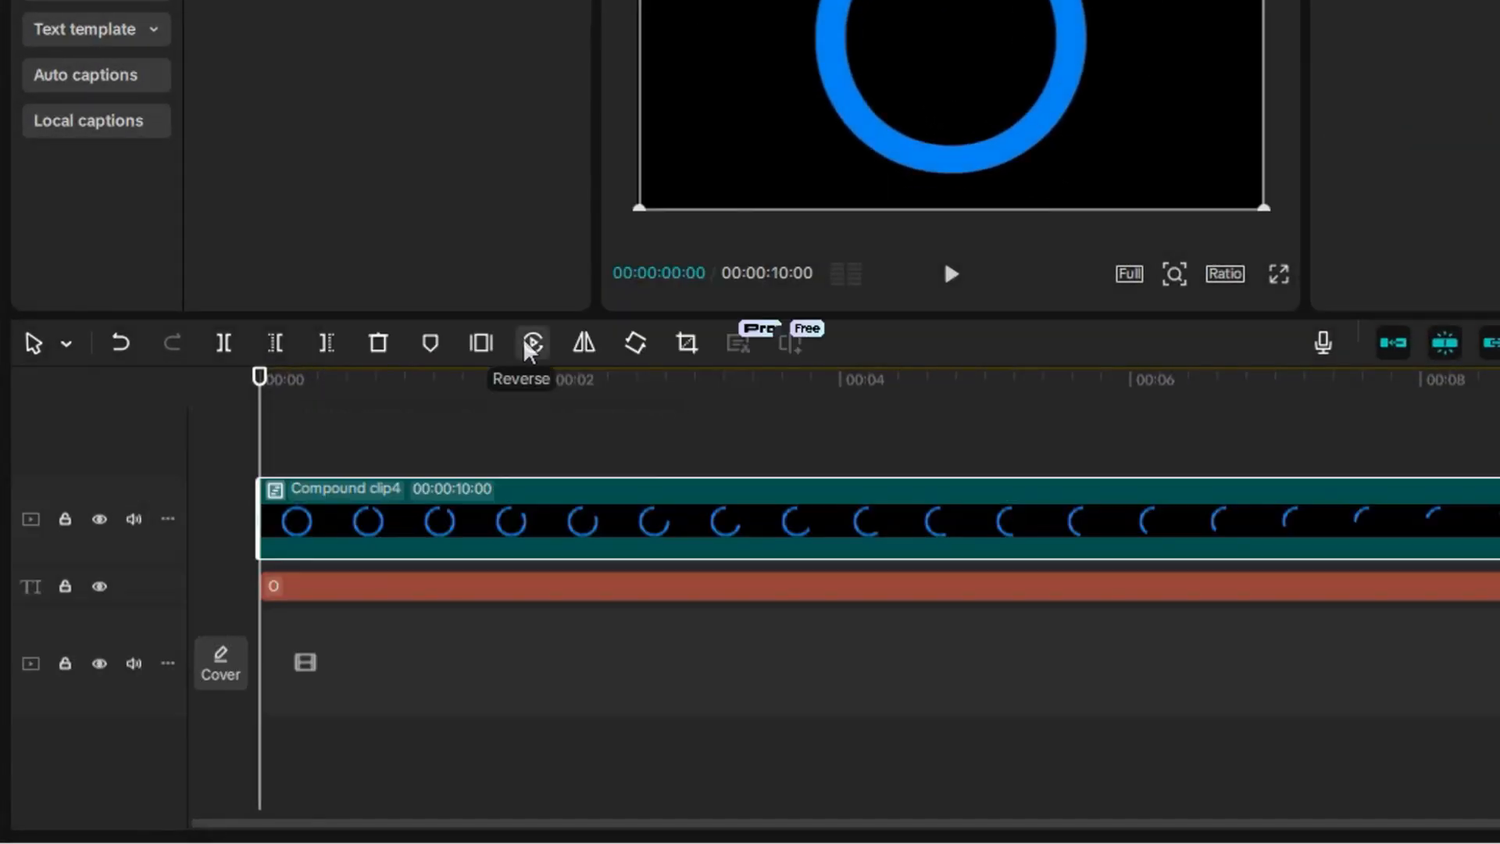
click(533, 343)
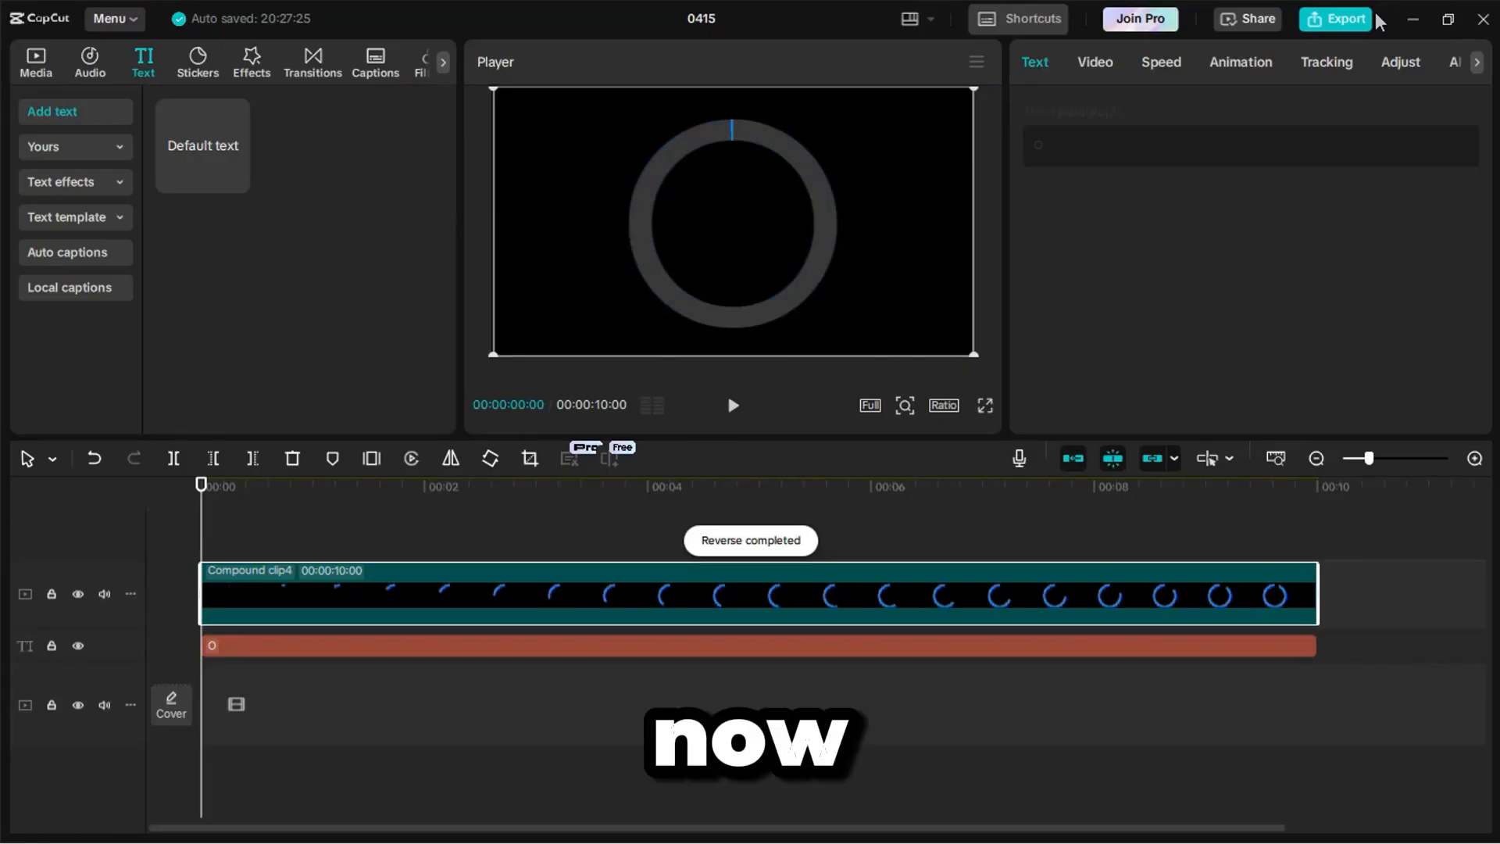
click(733, 404)
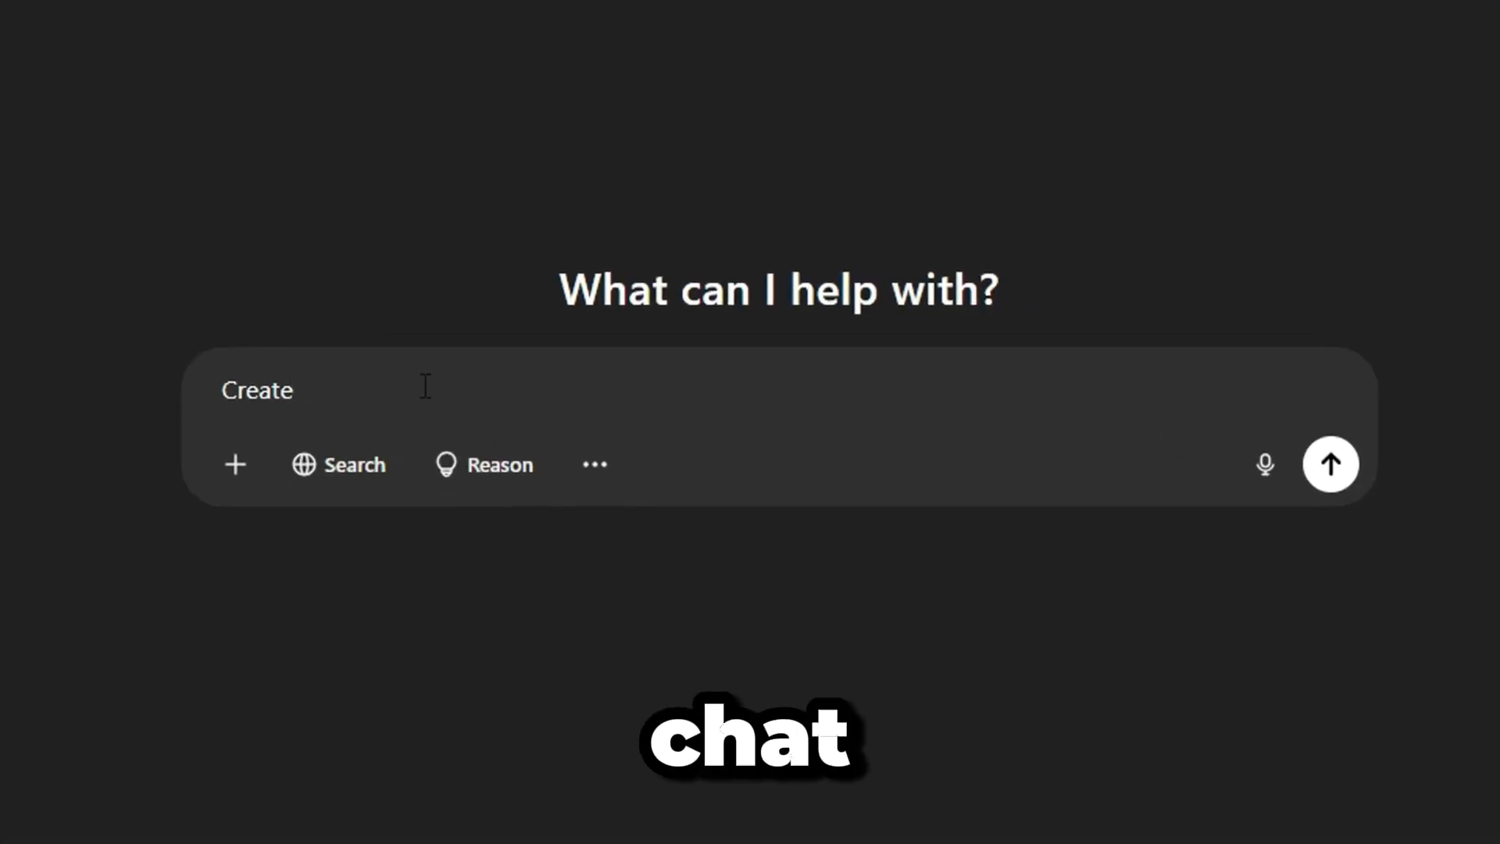
Switch to ChatGPT and enter the prompt "Create A SRT File For Ten Second Countdown".
text(A SRT File For Ten Second Countdown)
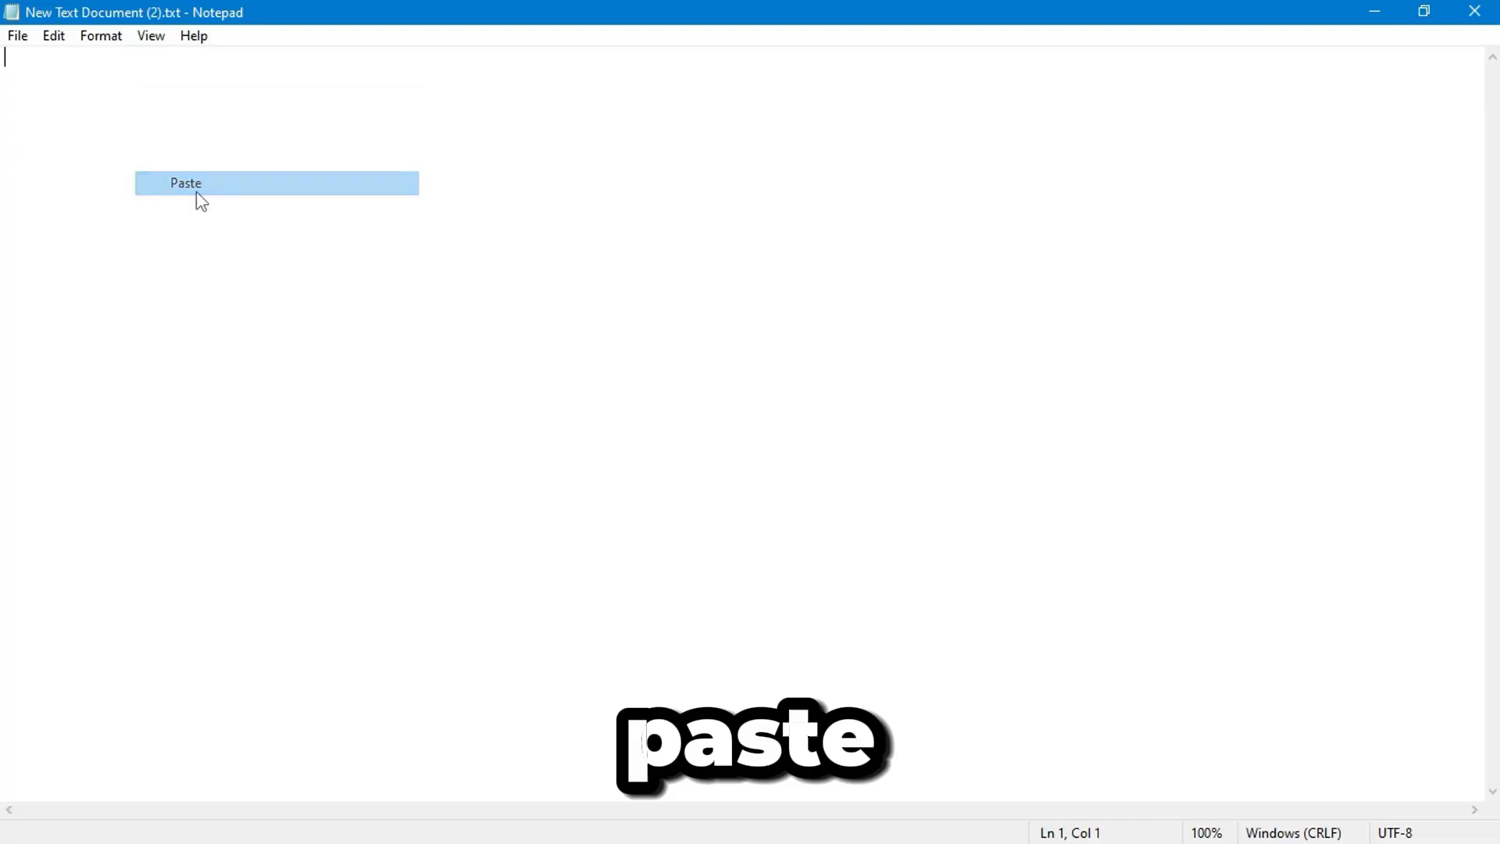
Paste the generated countdown subtitles into the empty Notepad document, save it, and rename the file as Countdown.srt.
click(195, 188)
click(17, 36)
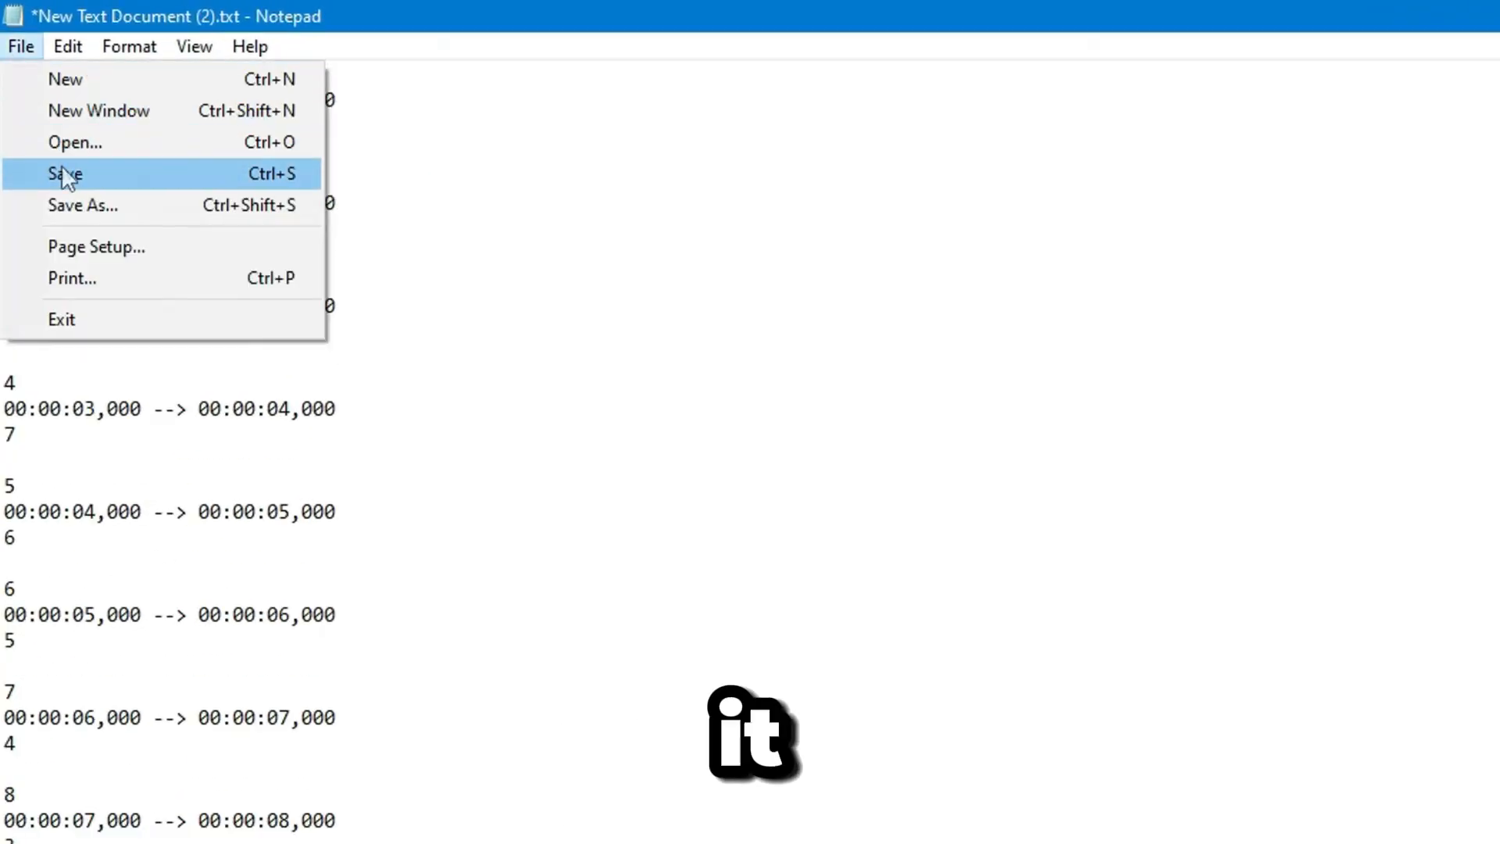
click(53, 133)
text(Countdow)
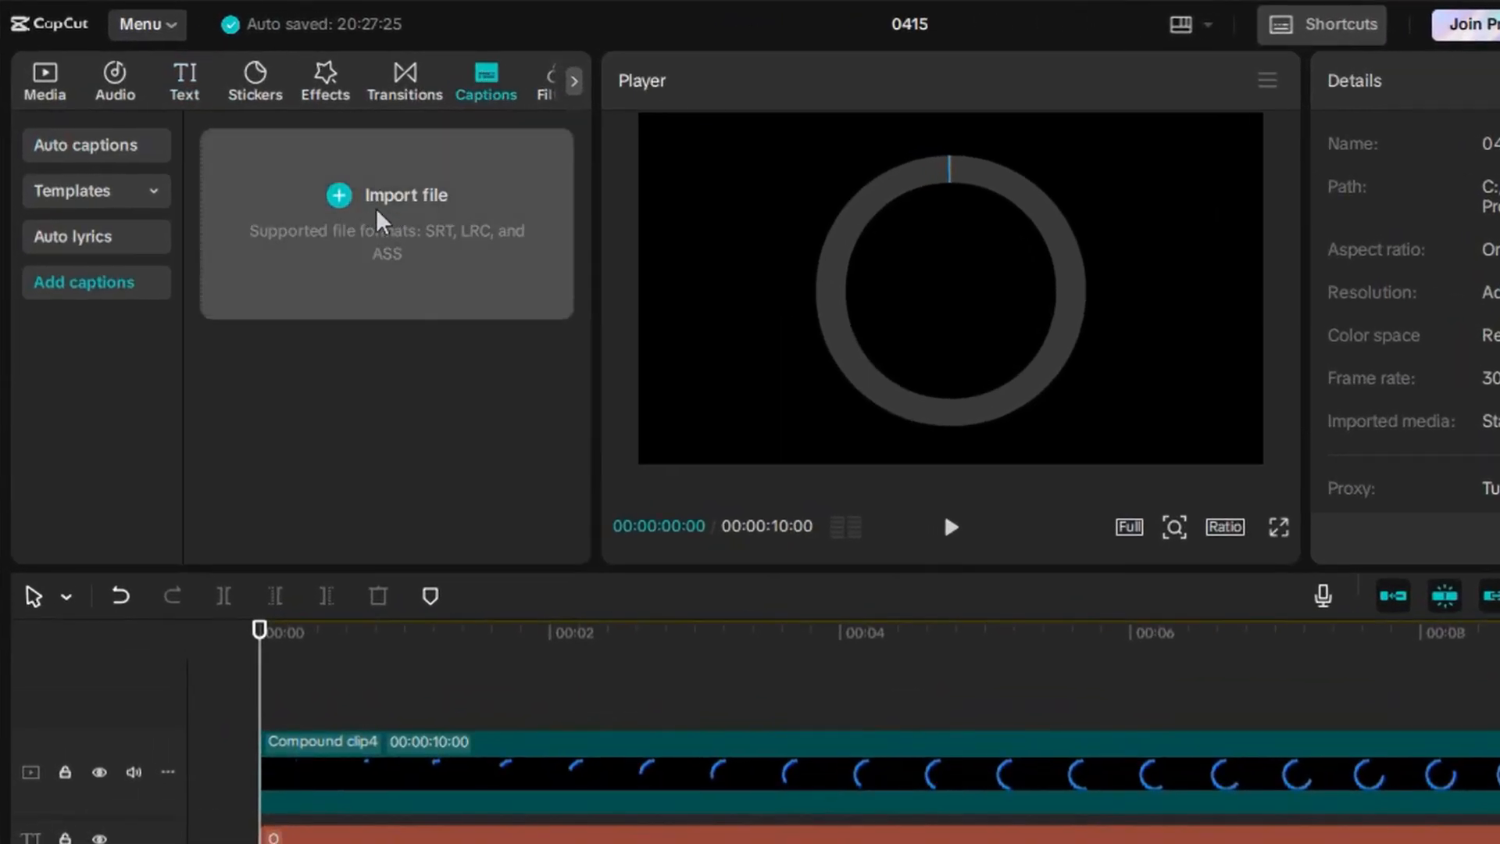
Back in CapCut, import Countdown.srt as captions, add them to the timeline, and enlarge them to font size 39 inside the ring.
click(378, 210)
click(387, 205)
click(1068, 811)
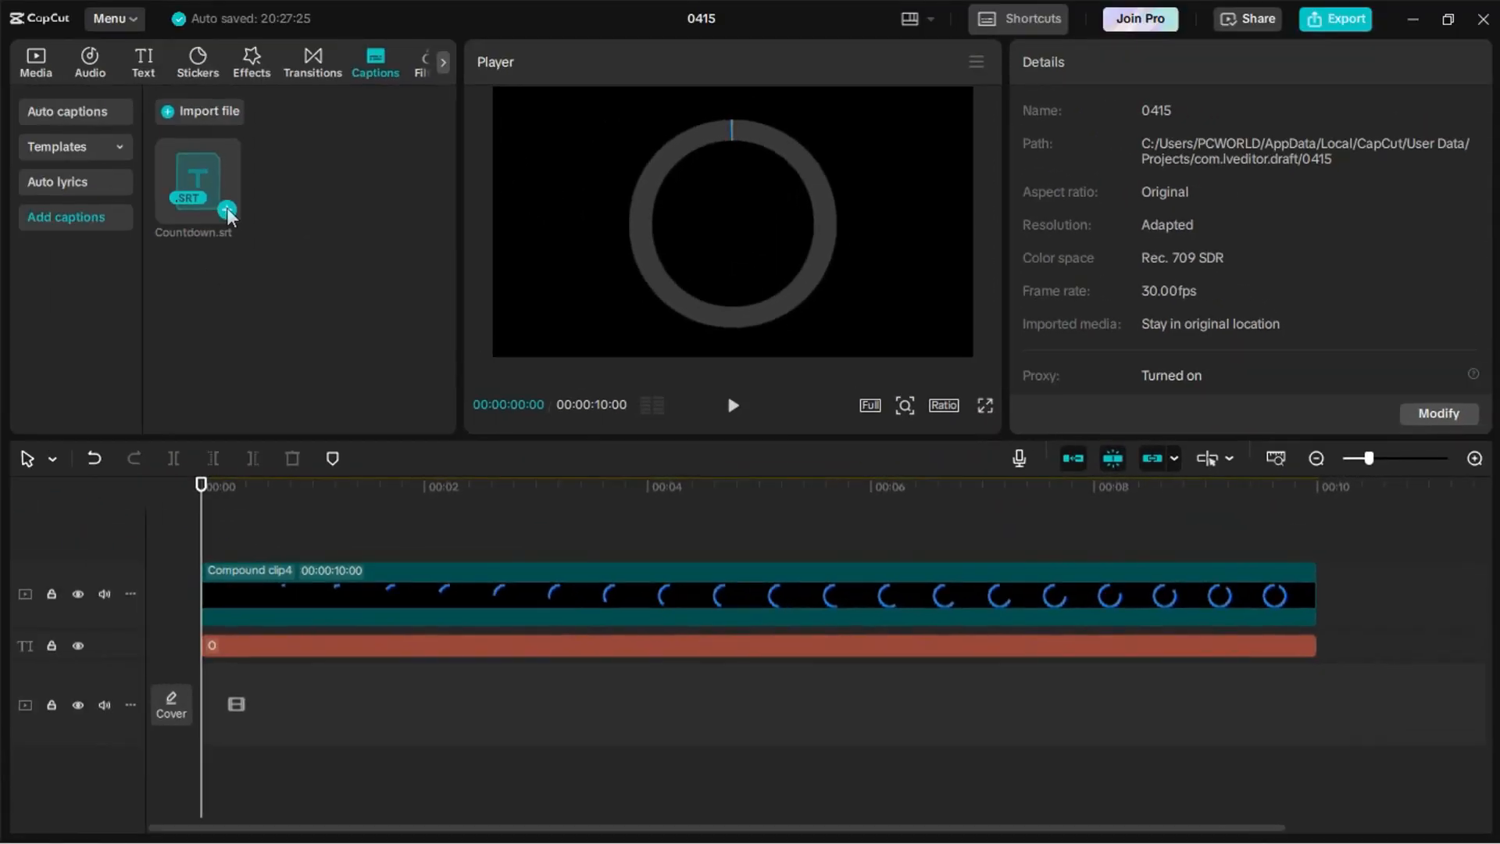
click(227, 210)
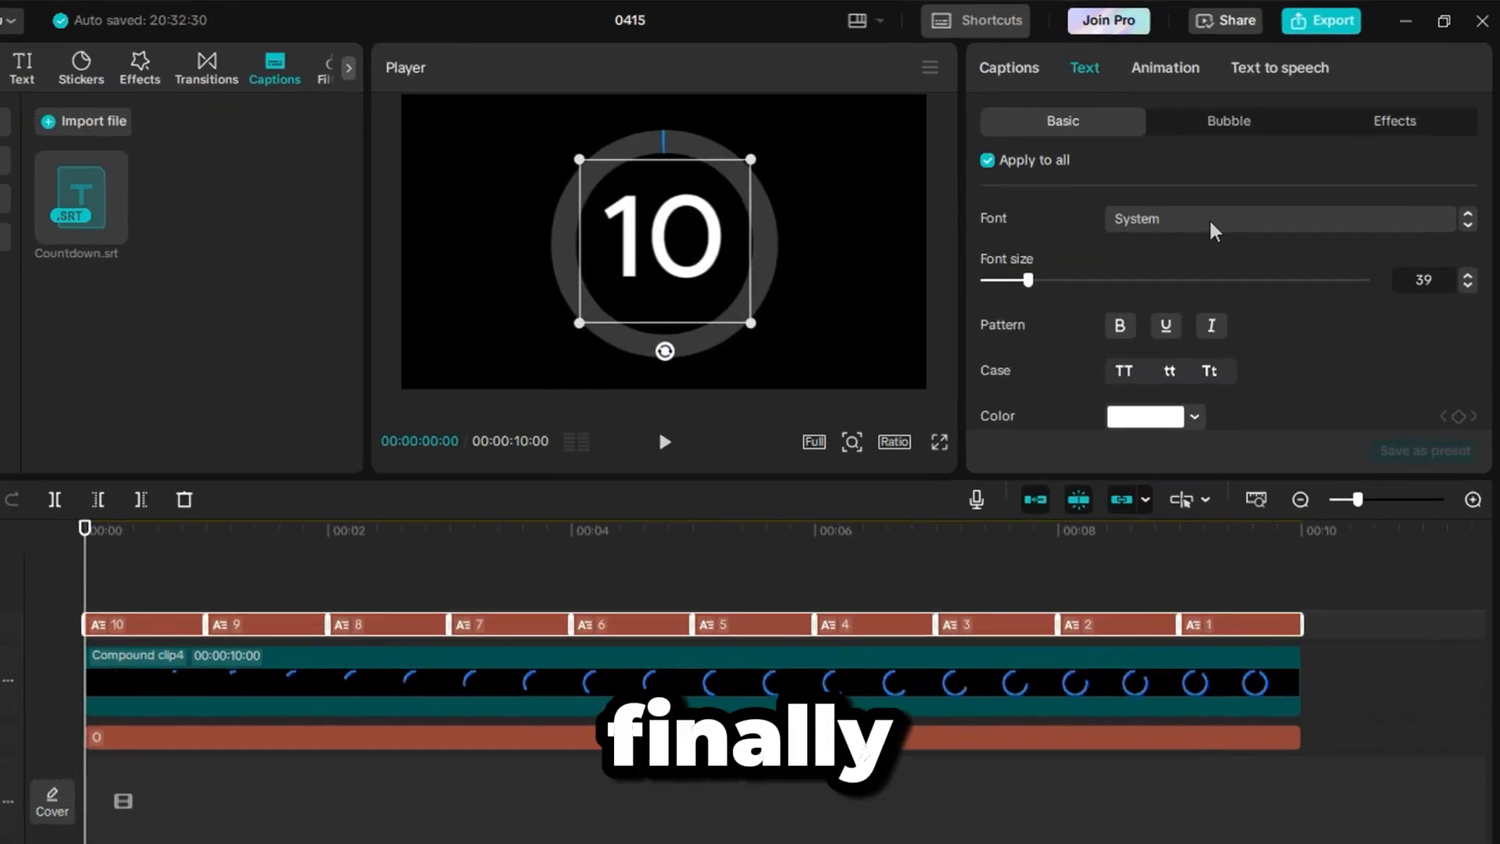
Set the font of all countdown captions to DS-DIGITAL.
click(1238, 202)
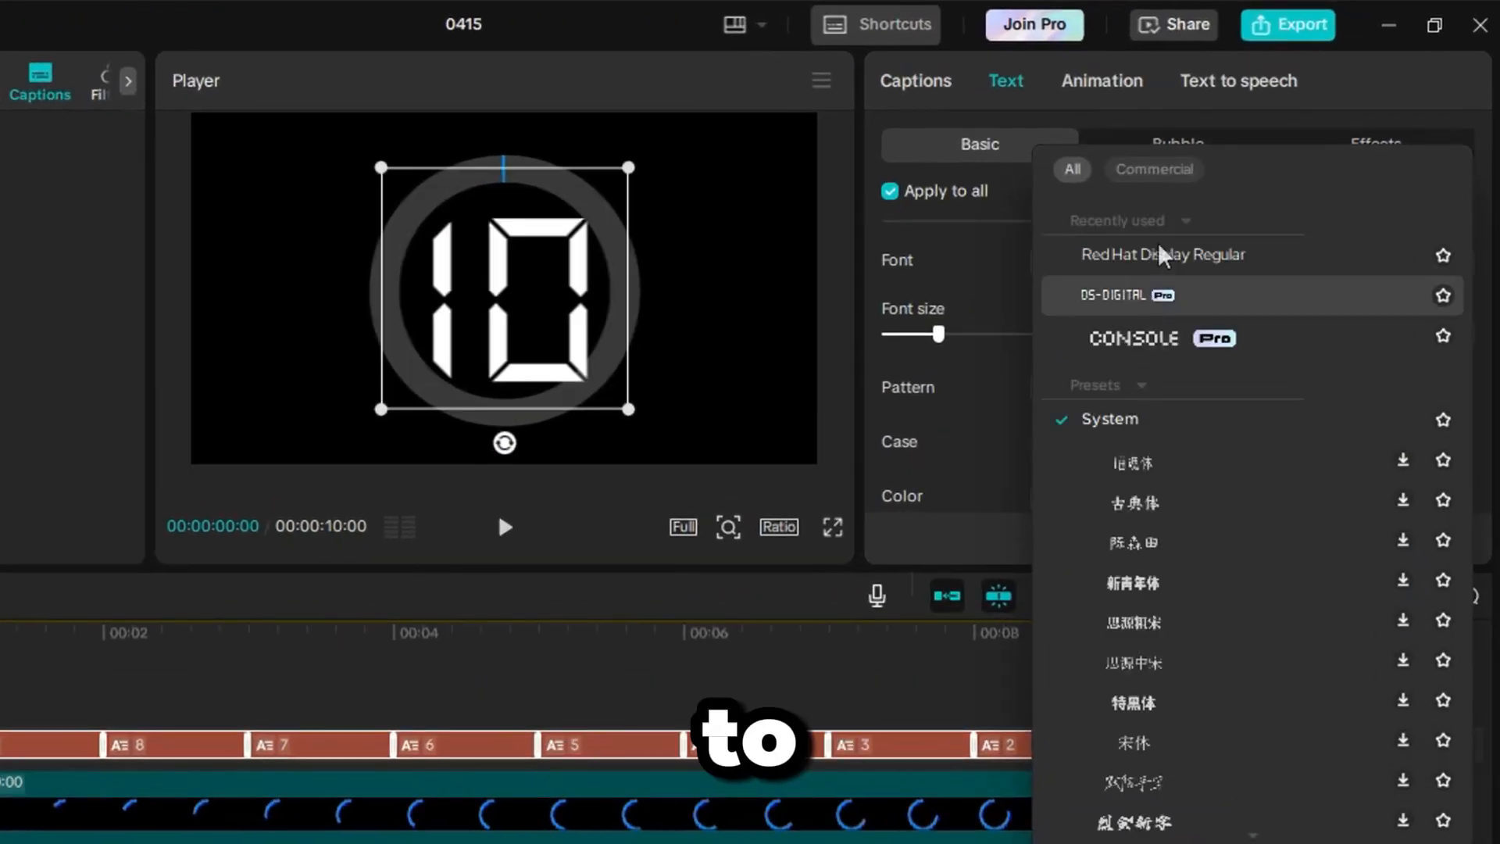
click(1154, 296)
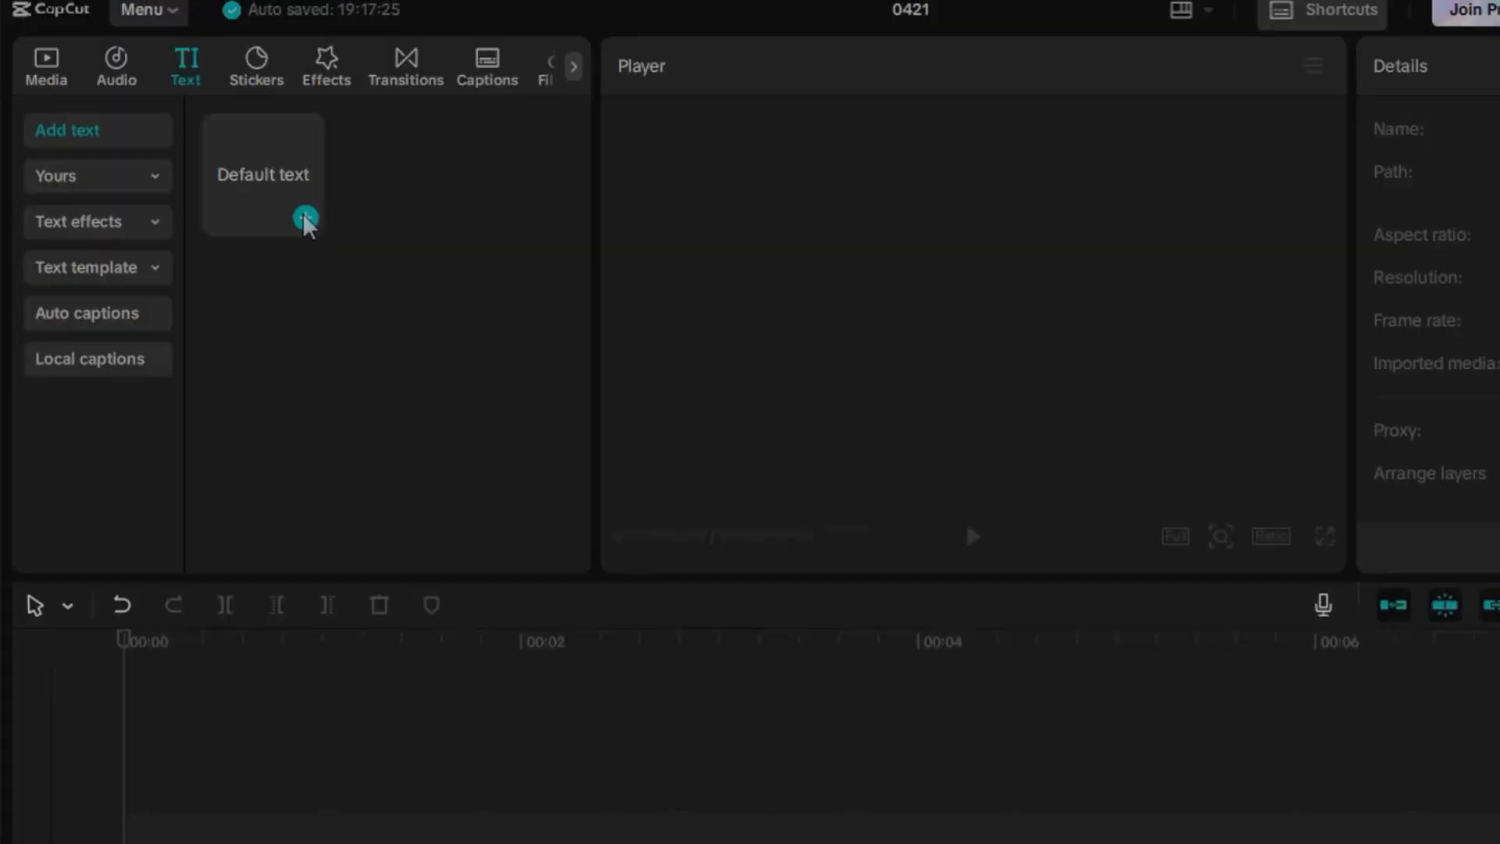
In project 0421, add a text layer reading ZEVEN in the RedHat-Blk font and enlarge it in the preview.
click(305, 218)
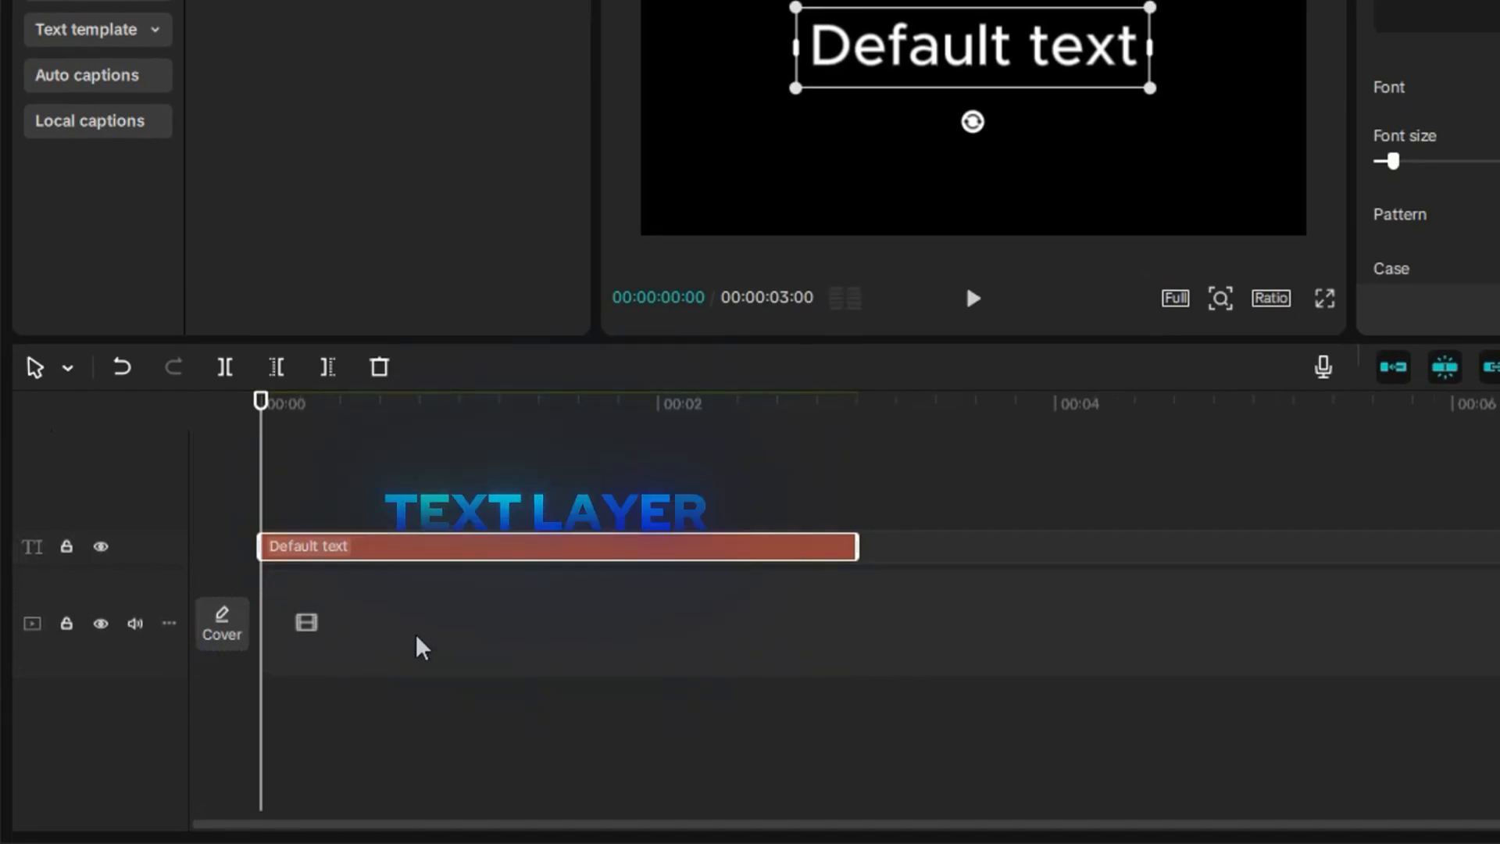
text(ZEVEN)
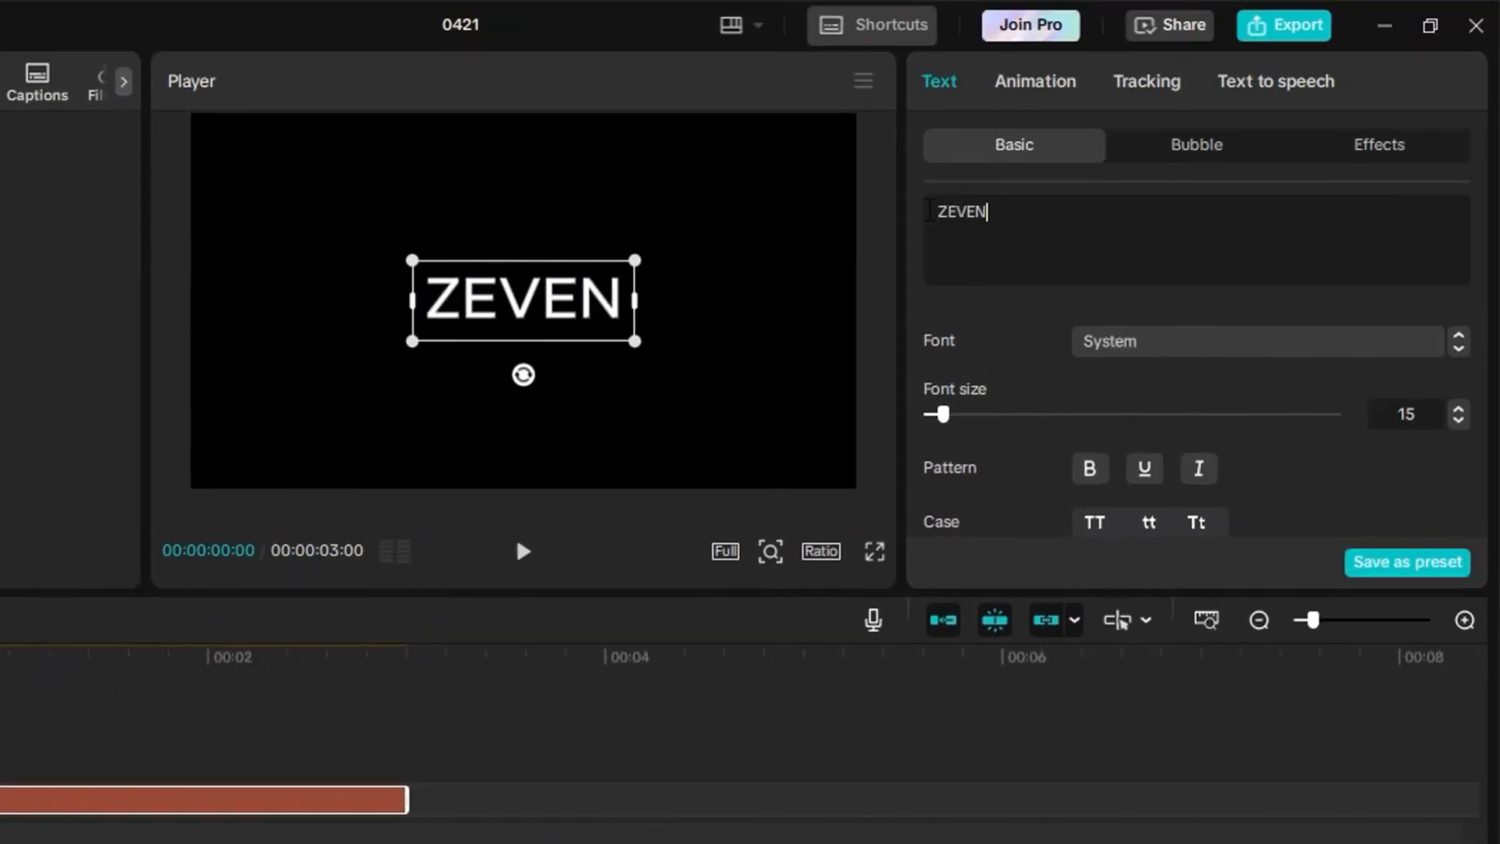
click(1349, 263)
scroll(1186, 473, down, 6)
scroll(1226, 437, up, 6)
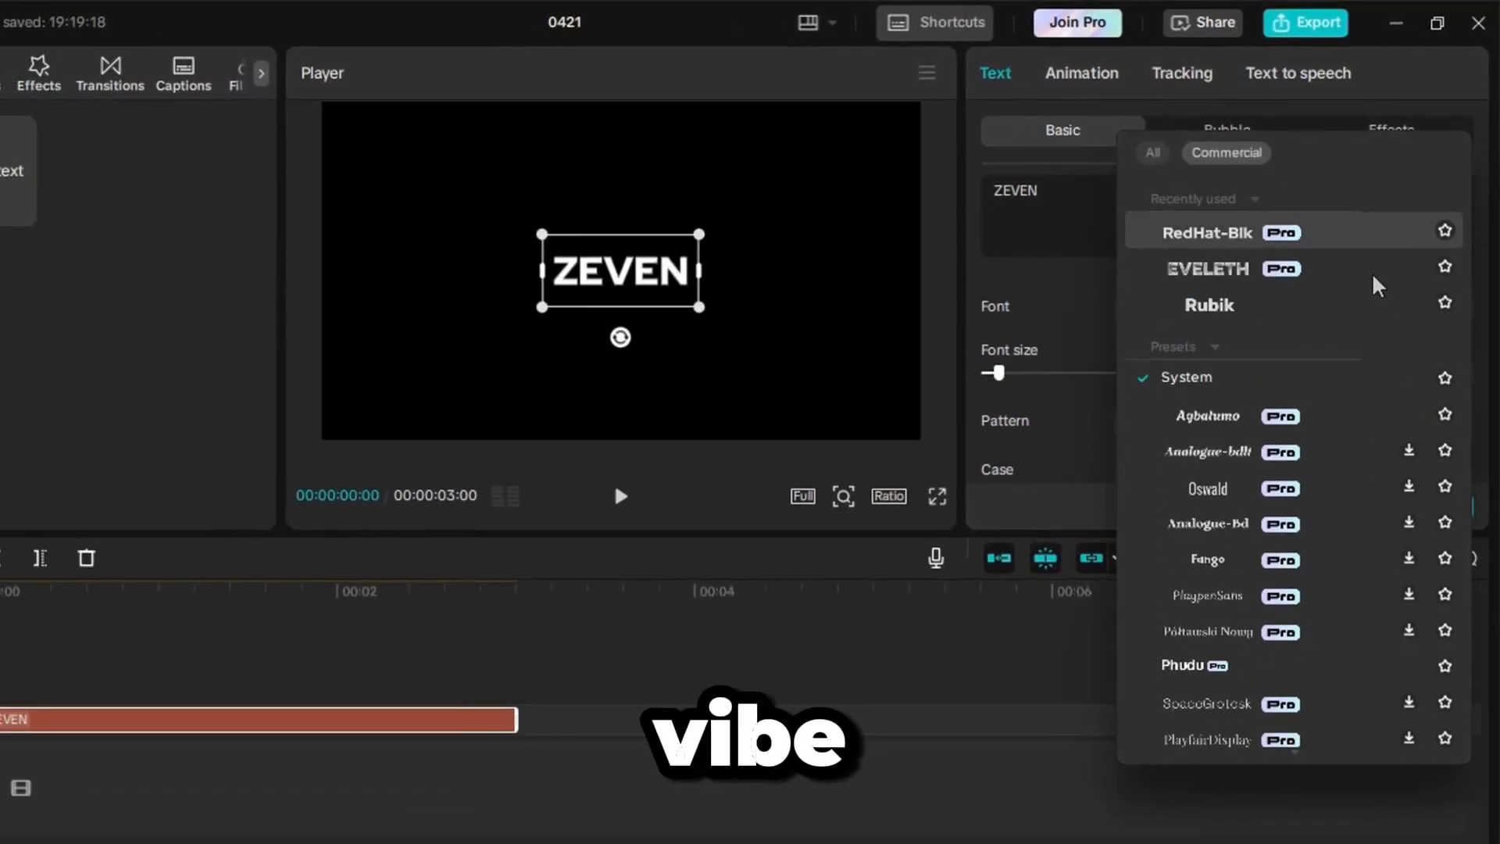
scroll(1314, 703, down, 3)
scroll(1250, 234, up, 5)
click(1250, 234)
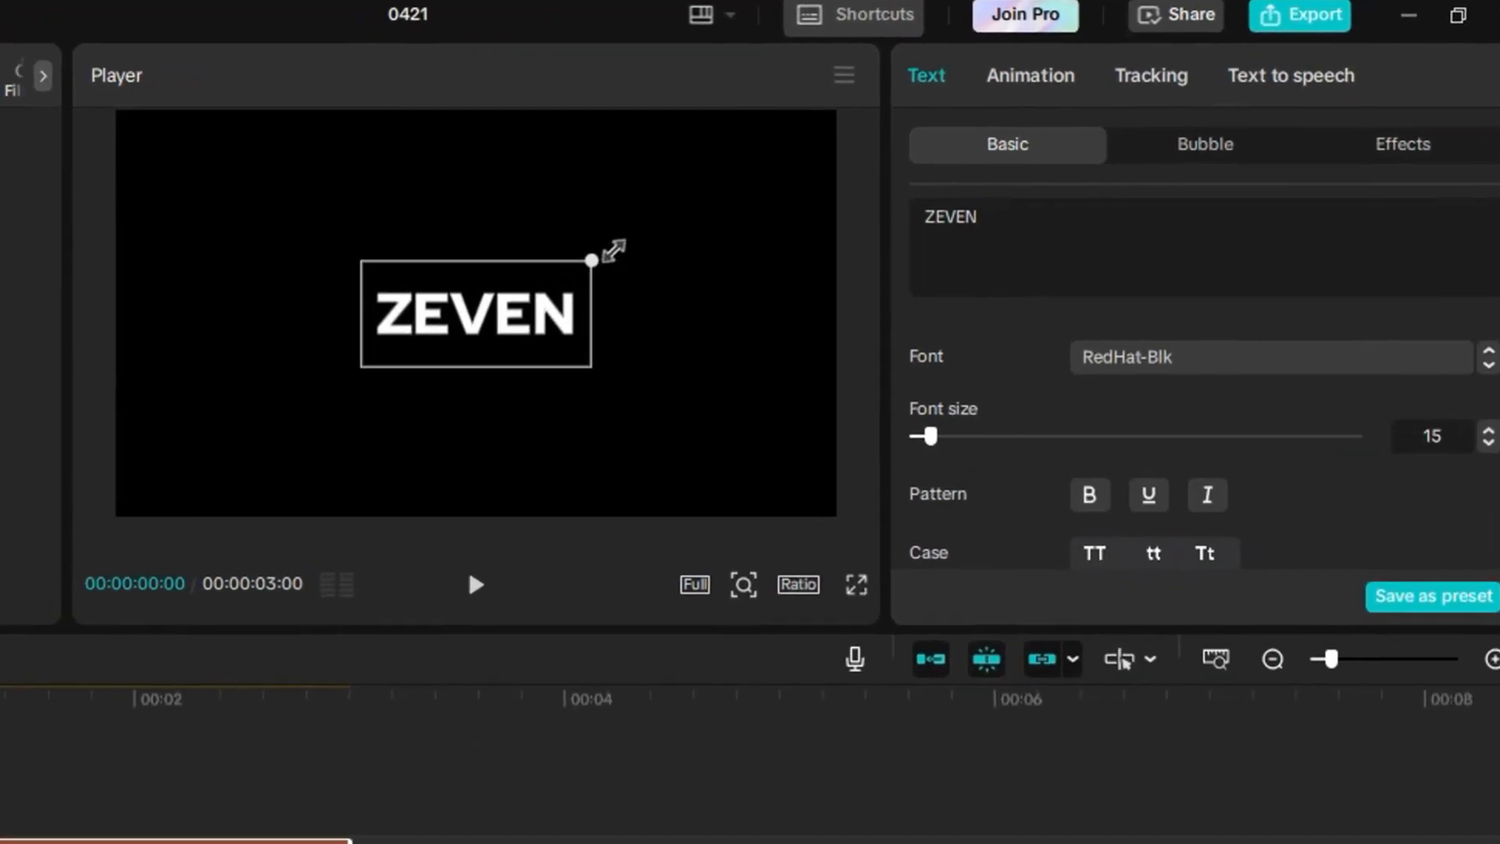
drag(614, 250, 721, 208)
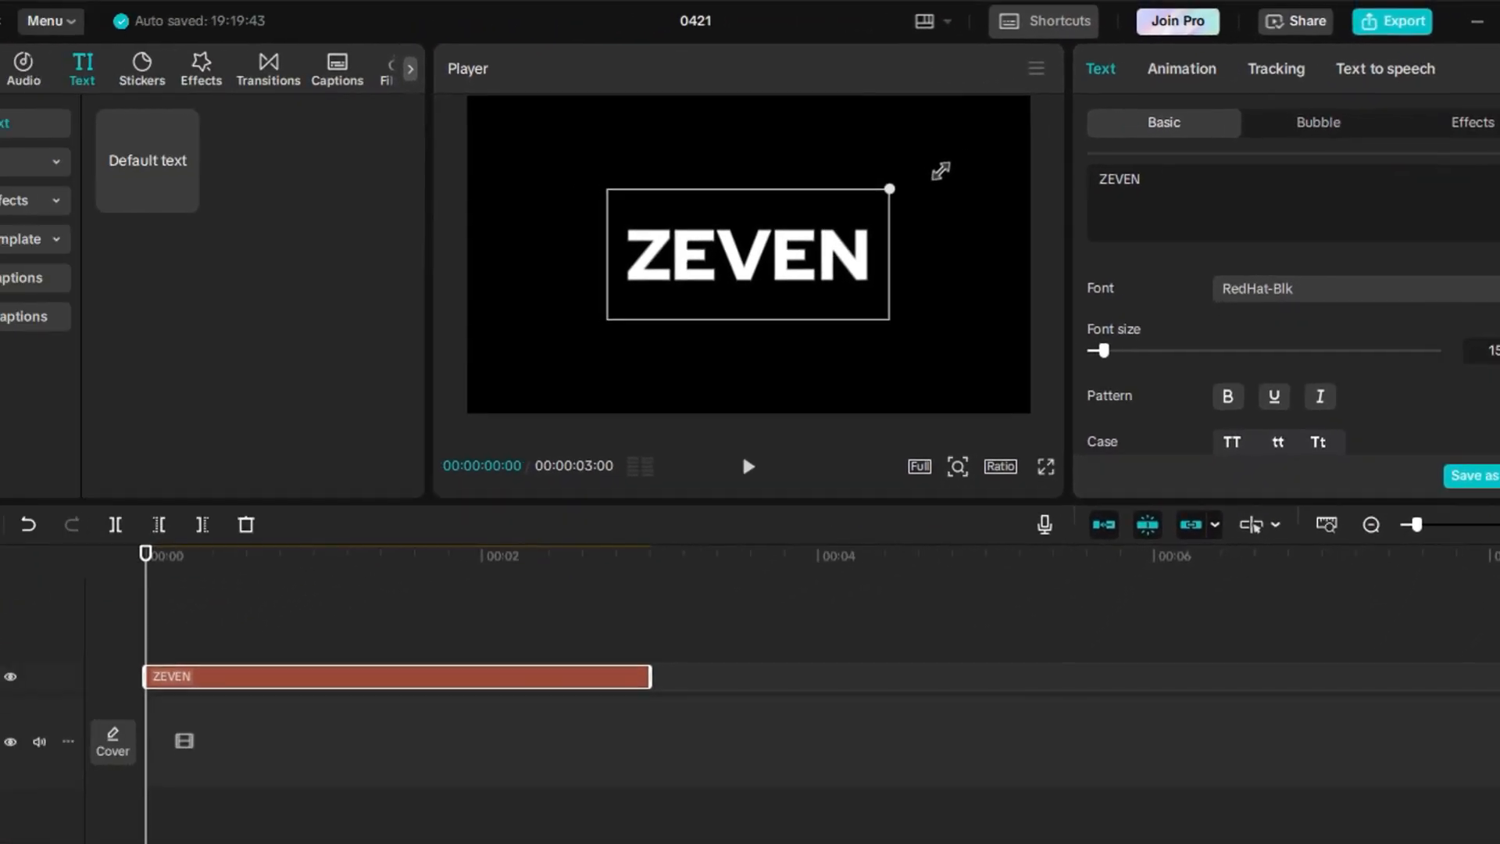
click(1248, 361)
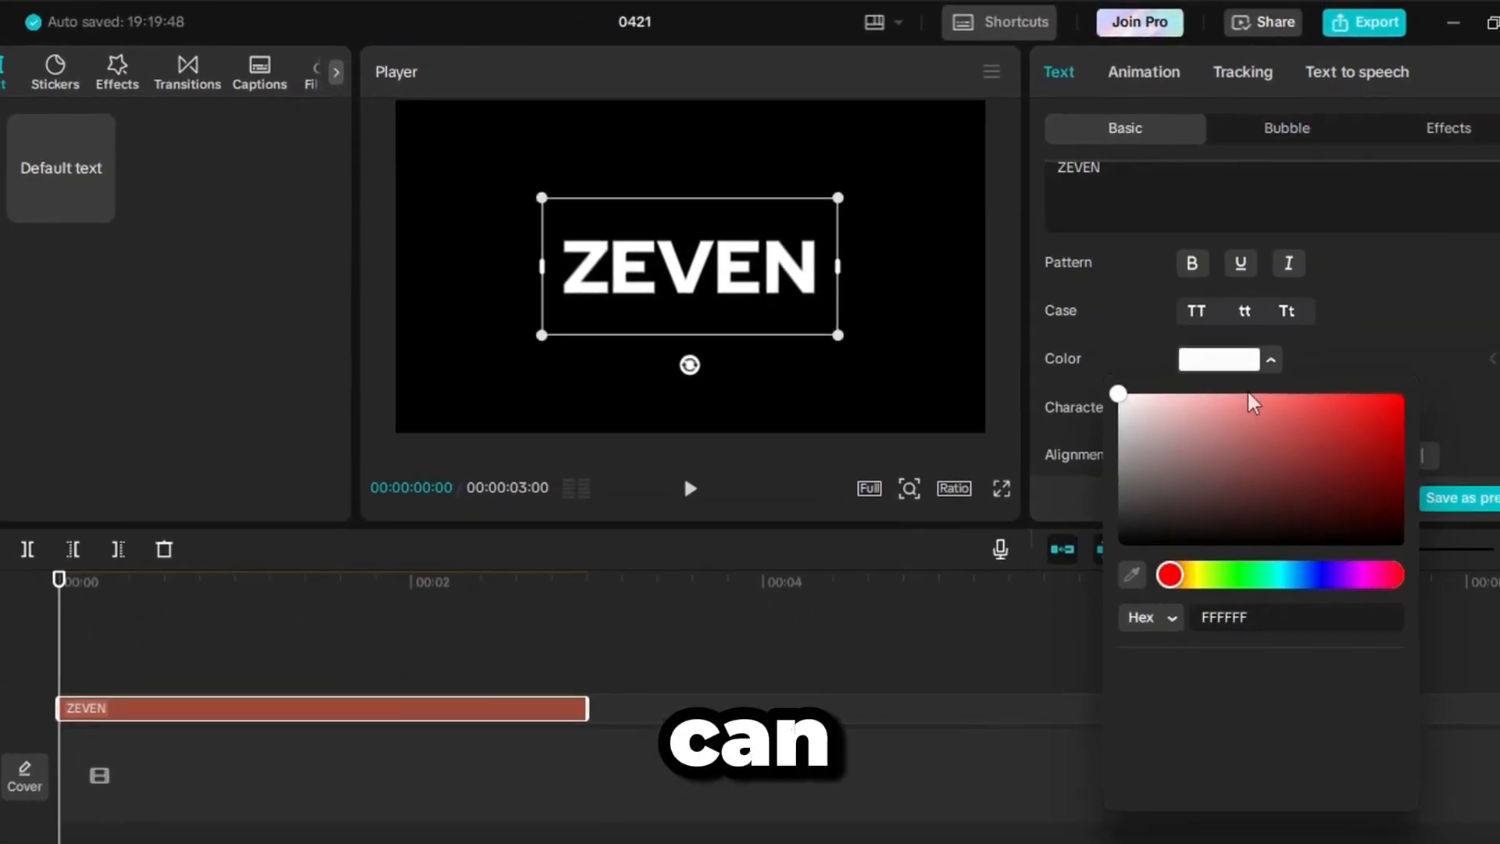
click(1388, 350)
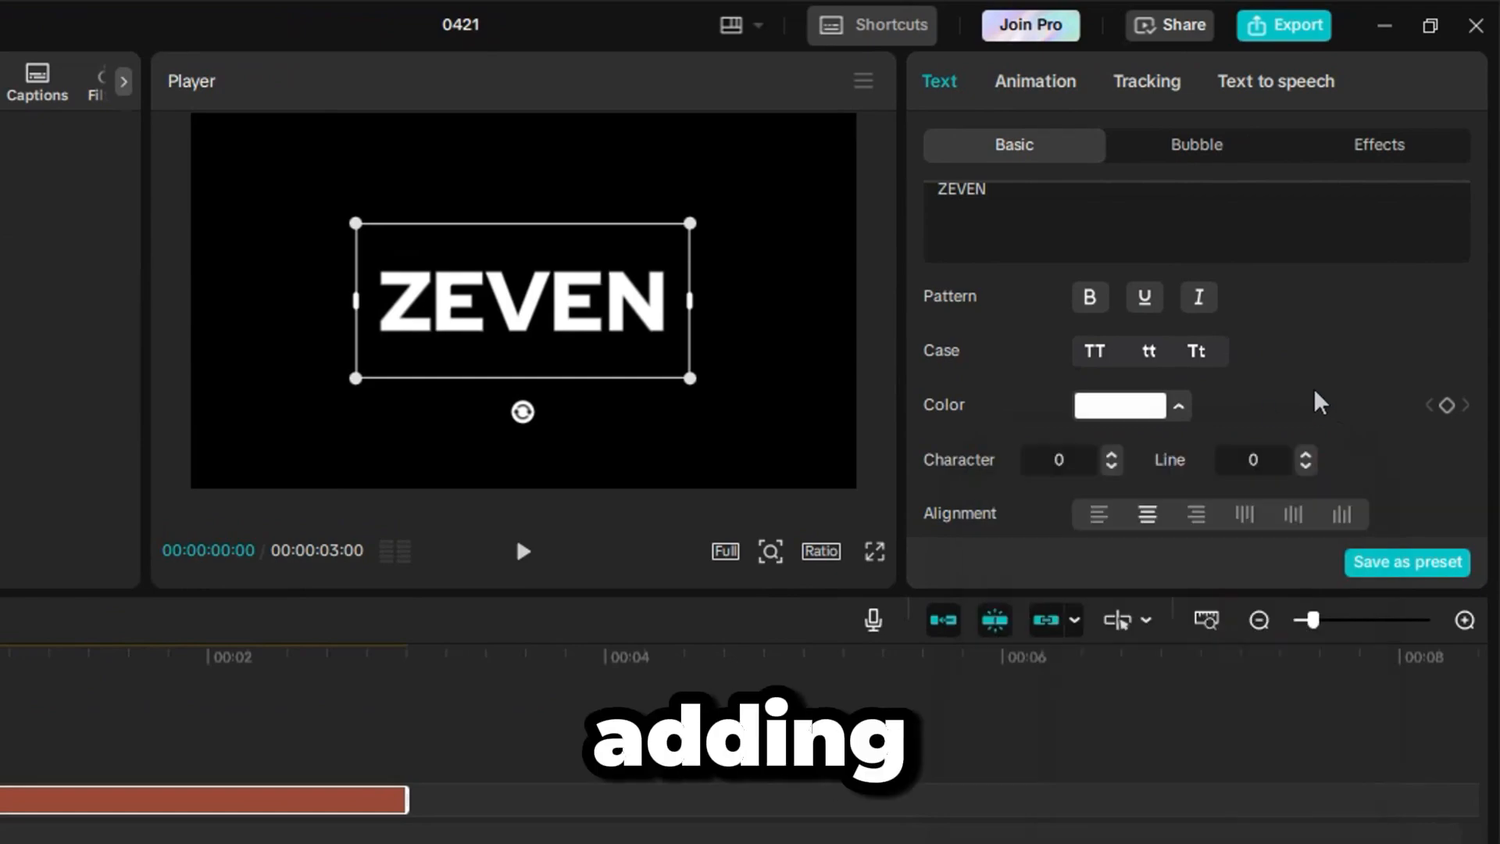
scroll(1375, 350, down, 1)
scroll(1250, 404, down, 6)
scroll(1111, 399, up, 9)
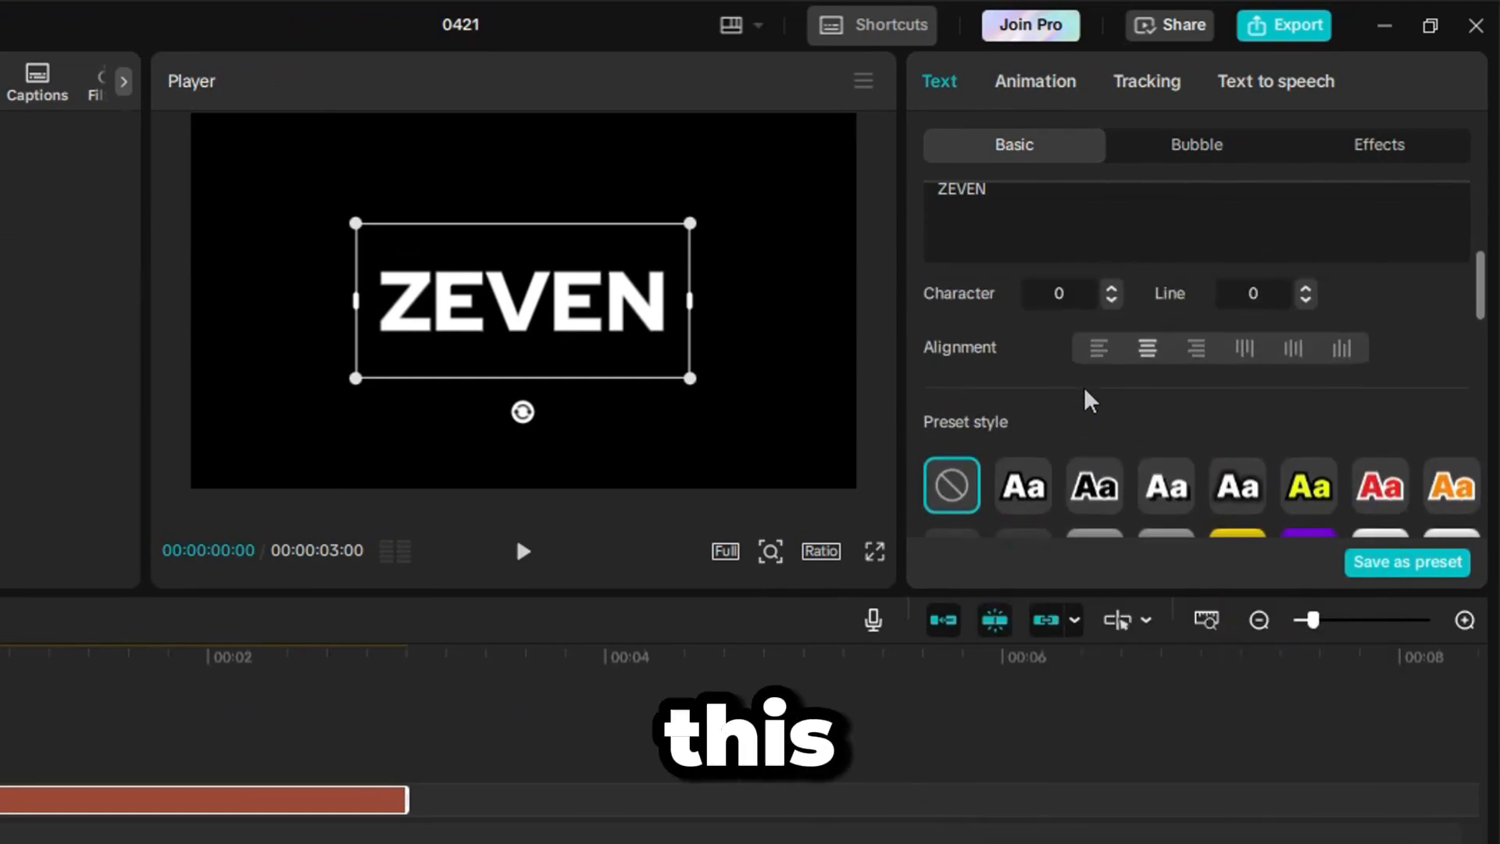
Apply the silver gradient text effect to the ZEVEN title and convert its clip into a compound clip.
click(1395, 148)
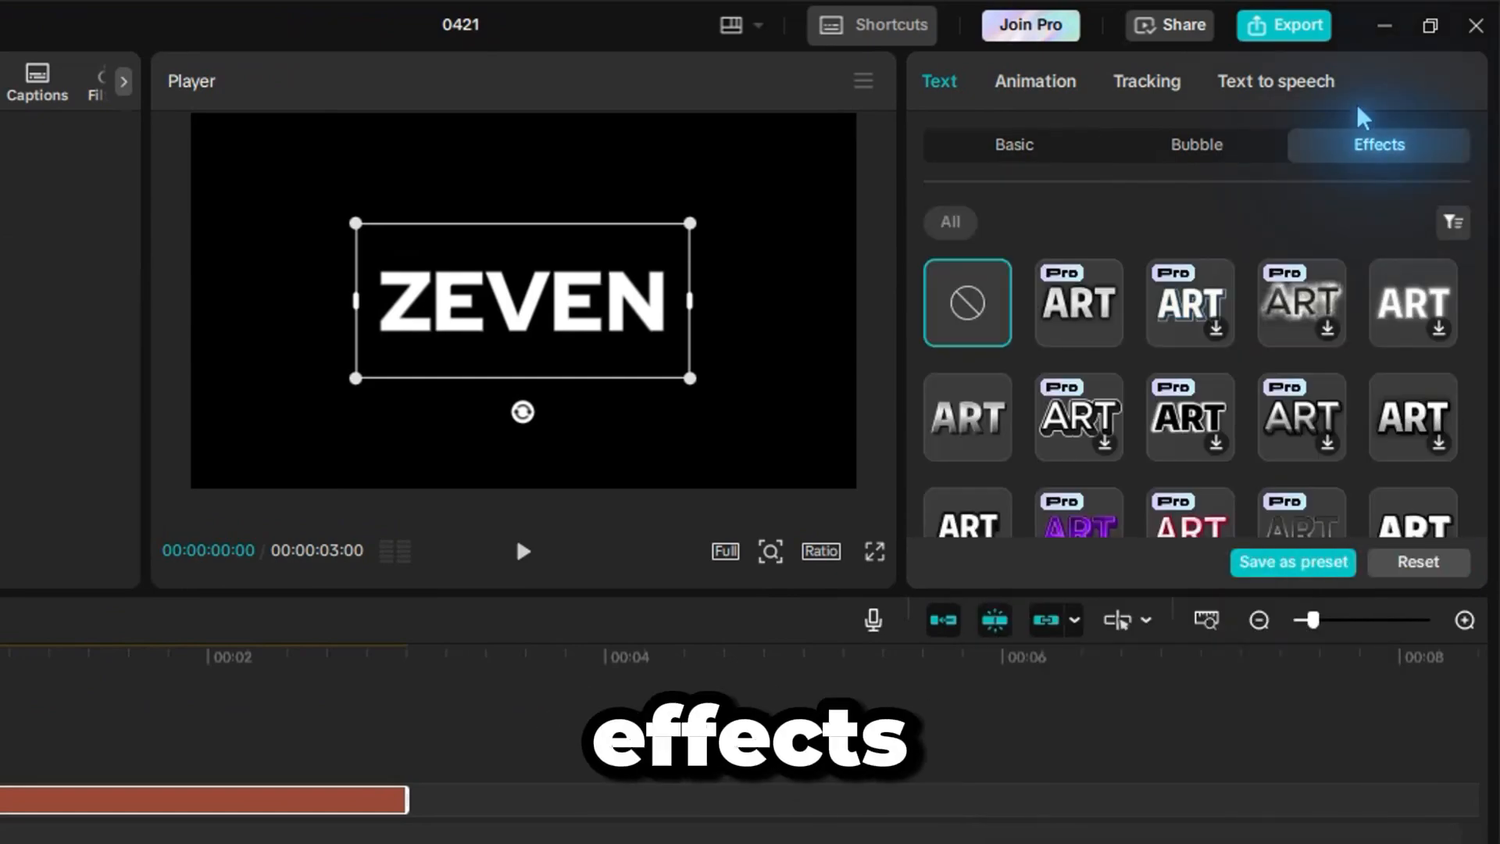
click(978, 423)
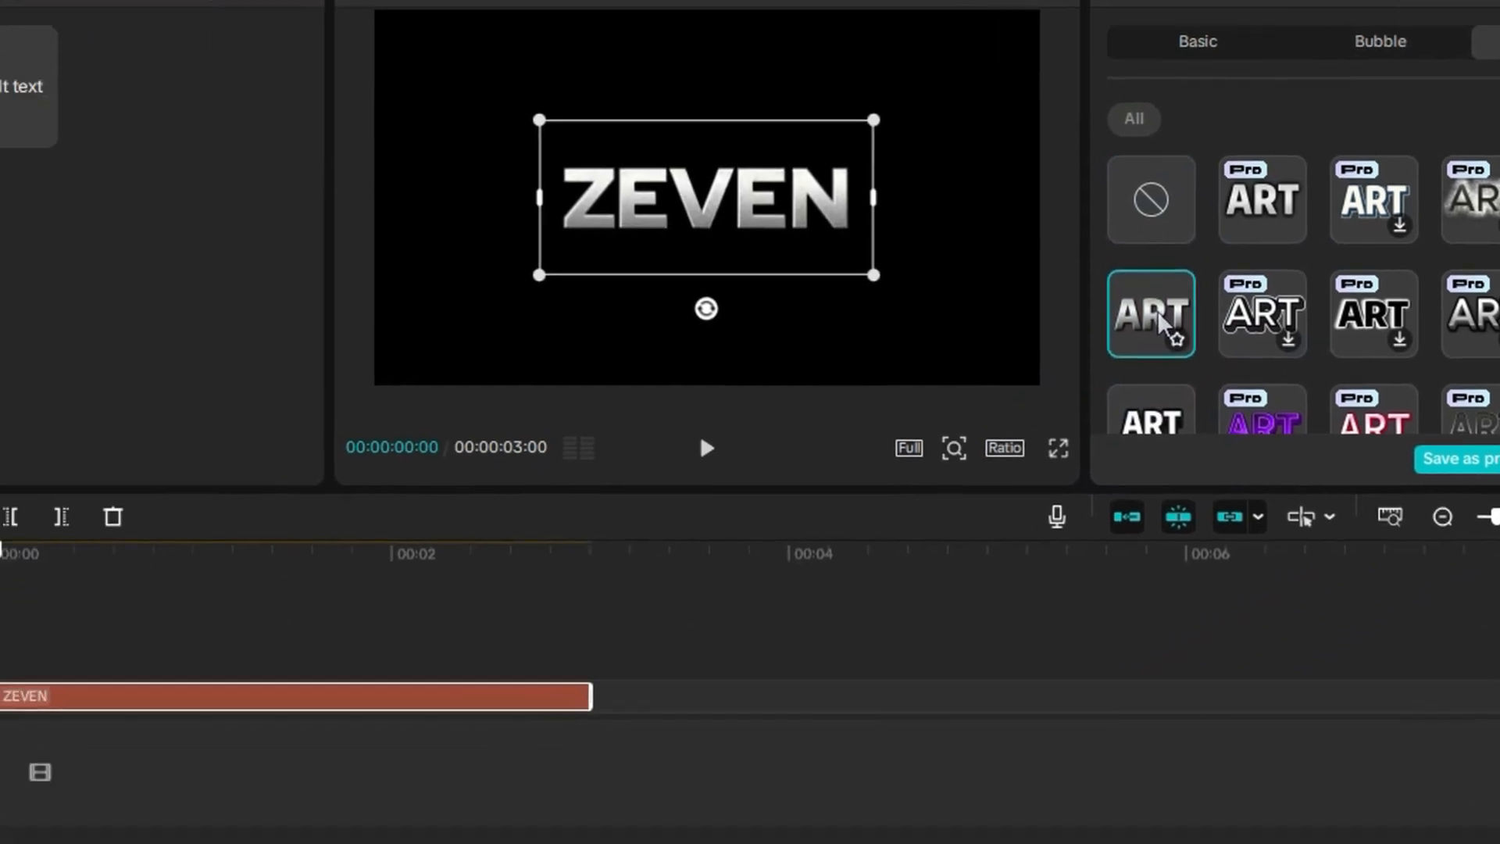
right_click(197, 796)
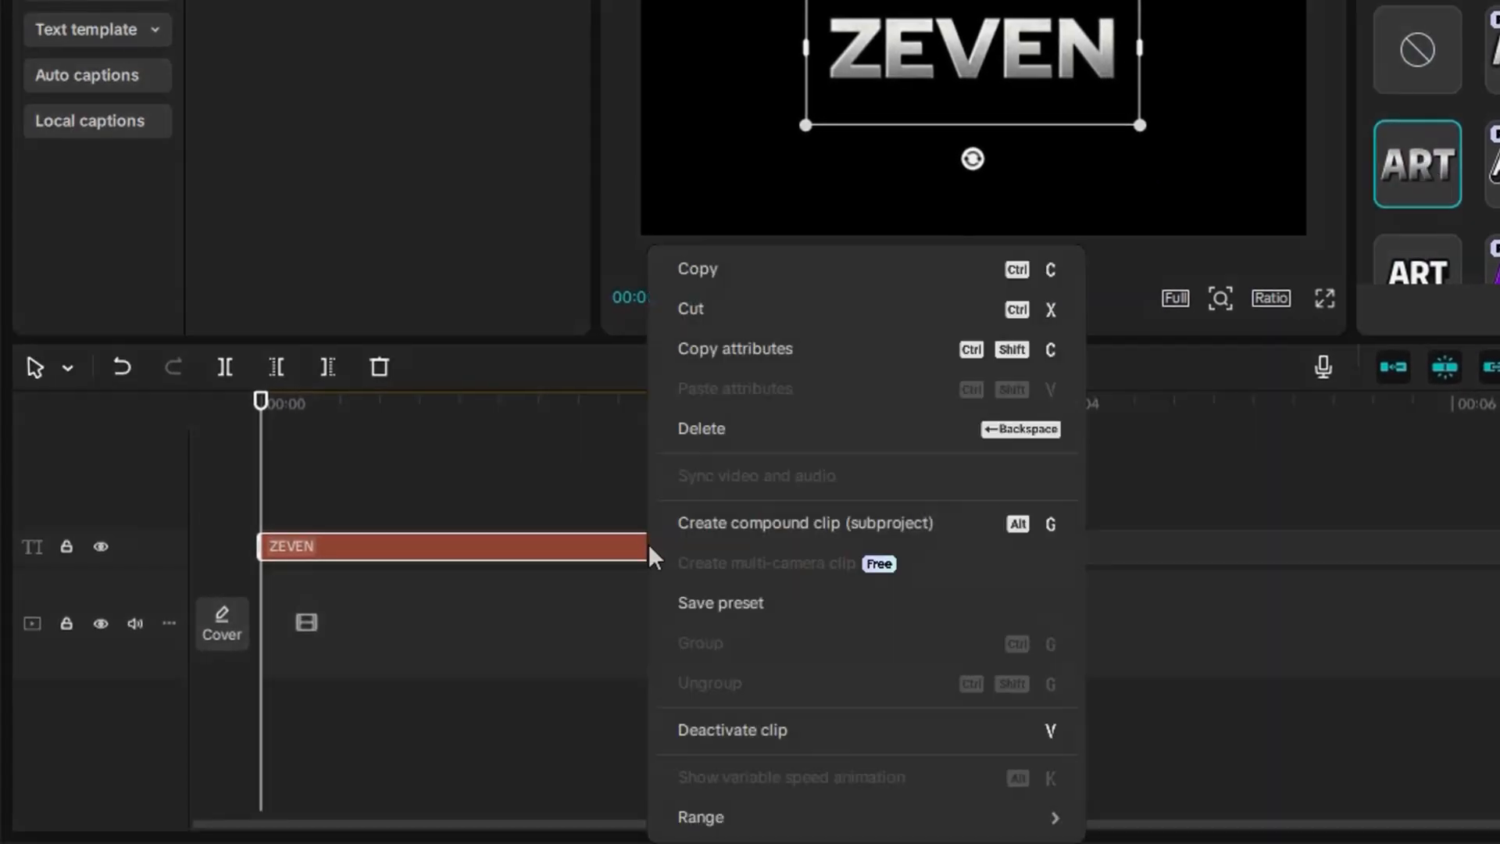
click(709, 516)
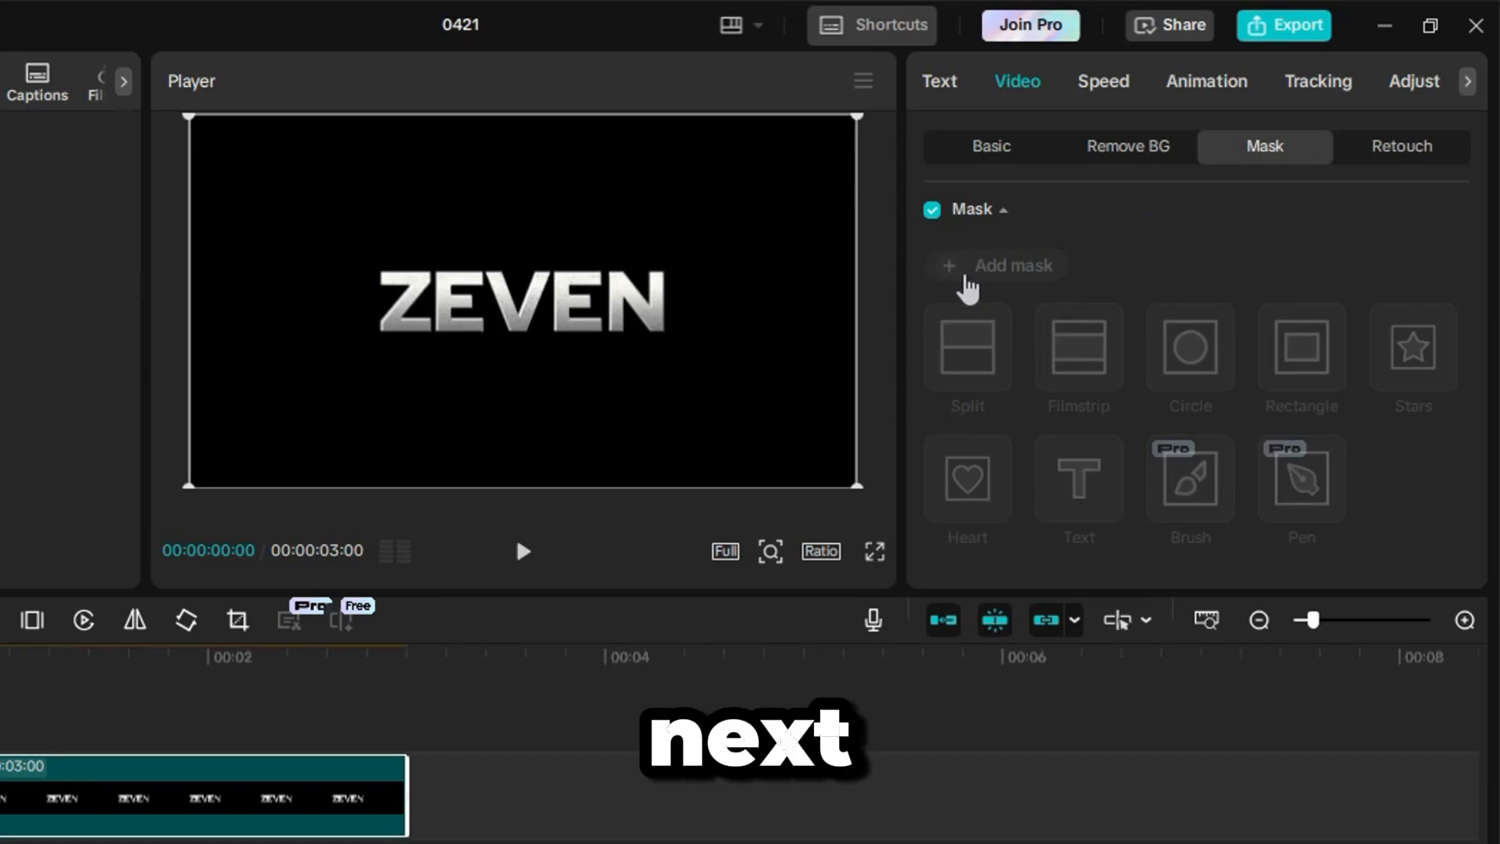
Add a Filmstrip mask to the ZEVEN compound clip and rotate it to -52°.
click(1078, 348)
drag(519, 425, 633, 363)
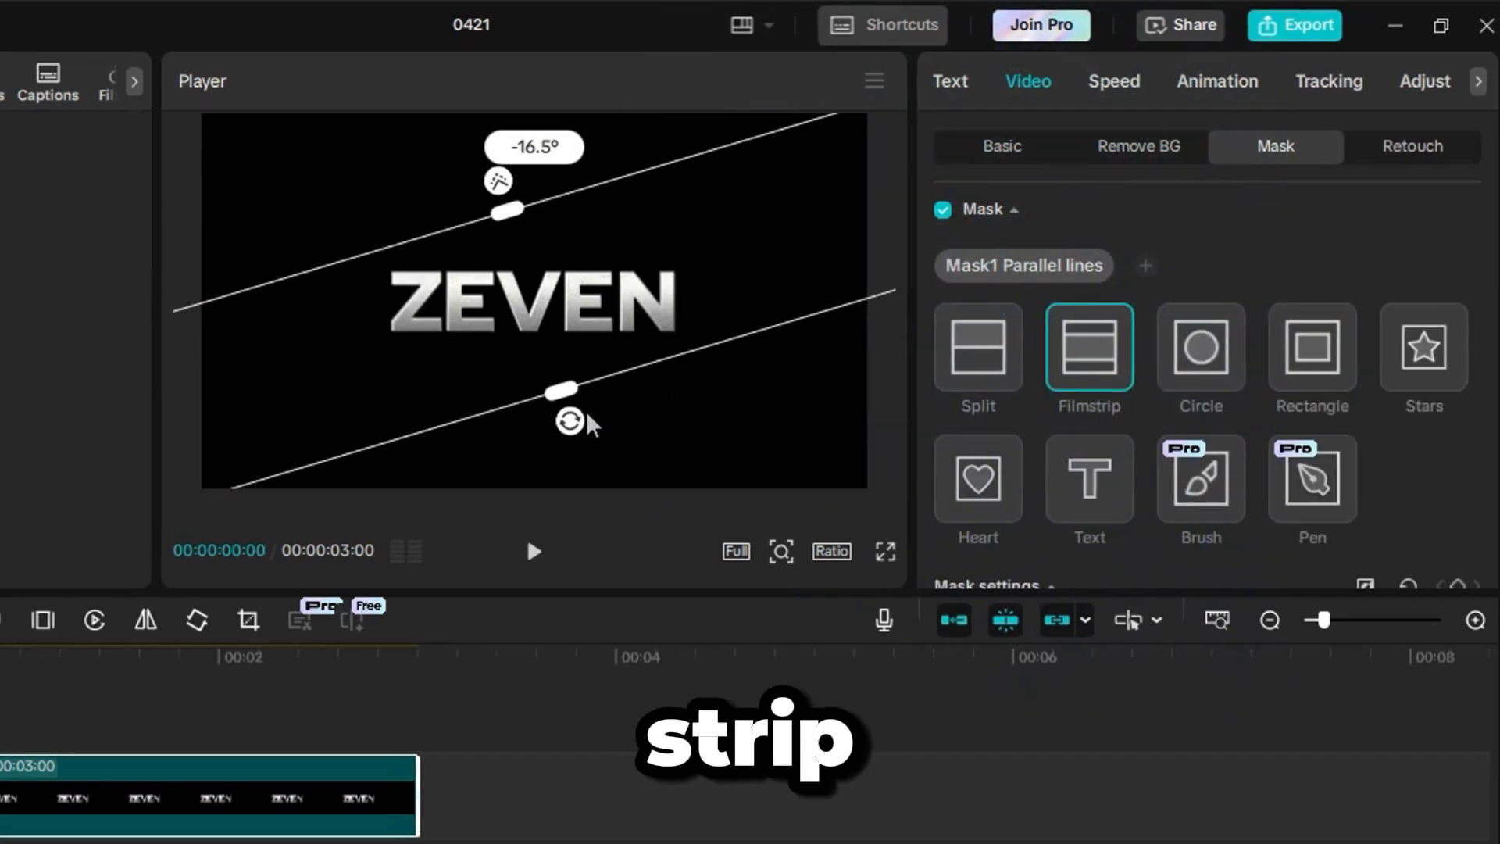
drag(860, 367, 854, 363)
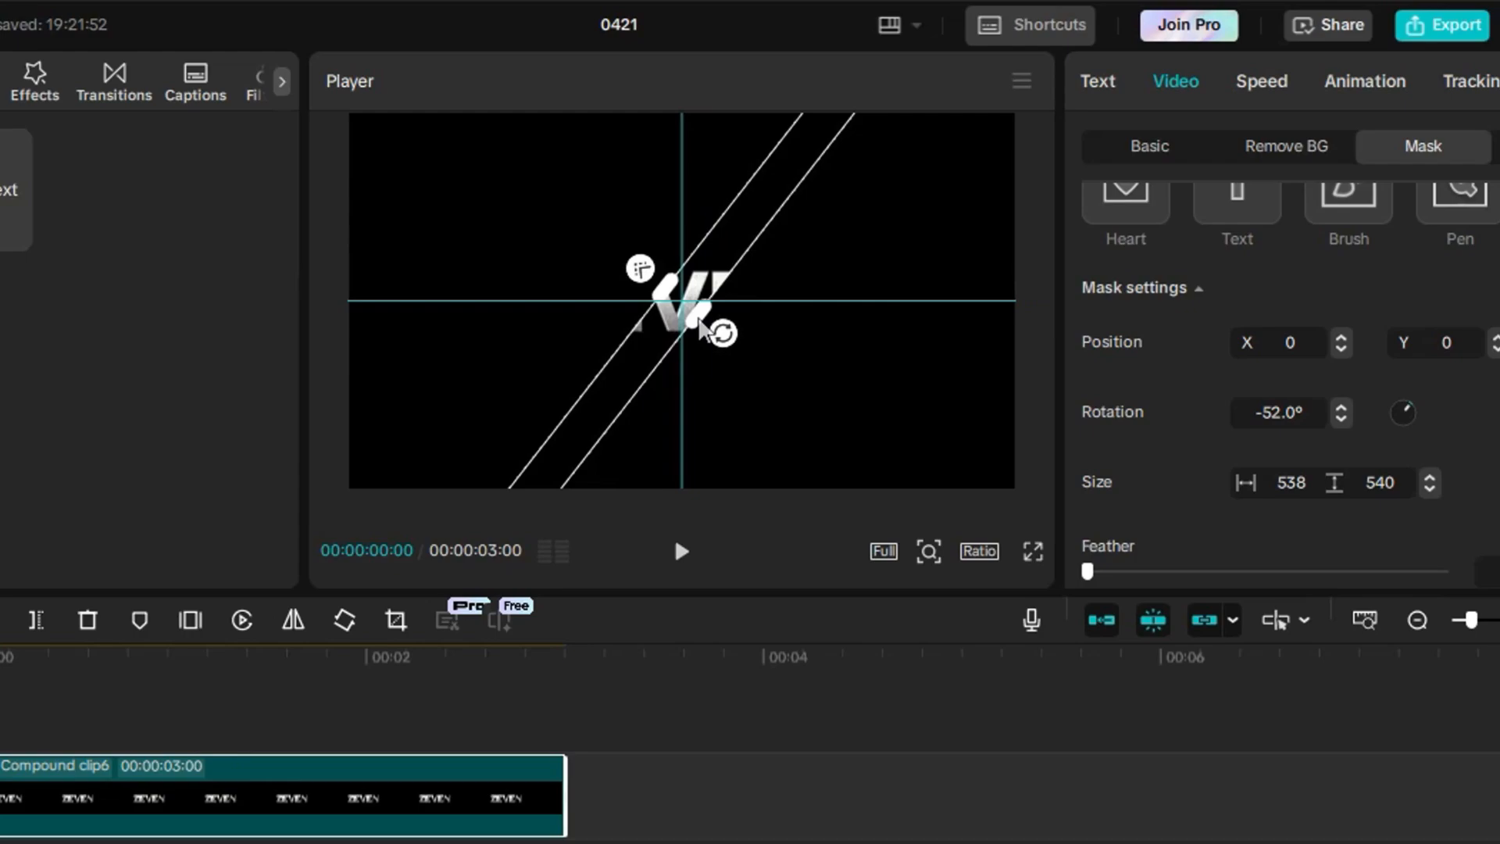
Narrow the Filmstrip mask to a height of 199 and set its feather to 70.
drag(699, 318, 710, 319)
drag(552, 320, 557, 323)
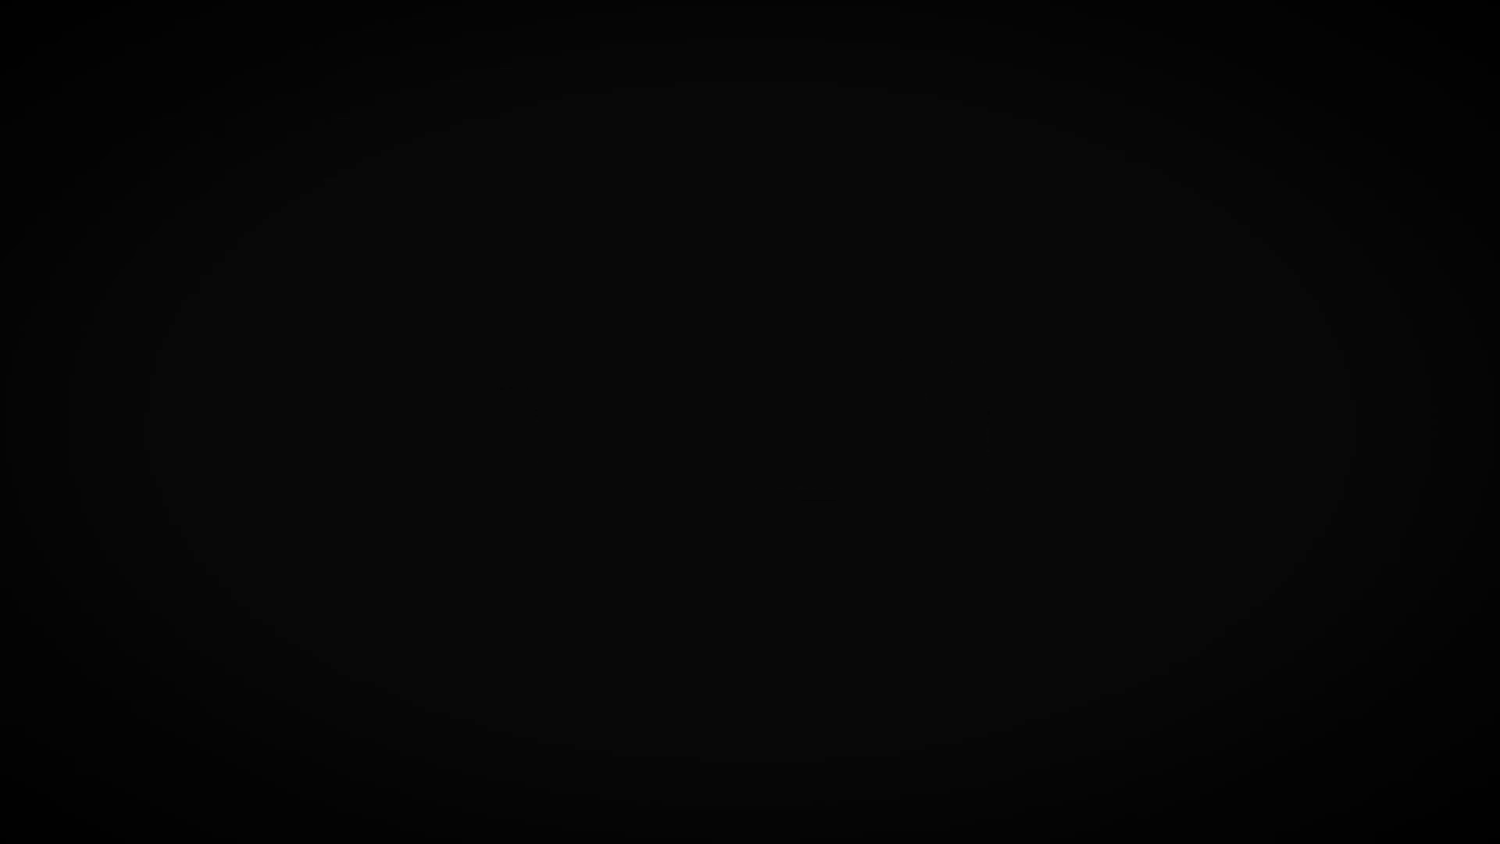
scroll(1164, 528, down, 1)
click(1353, 535)
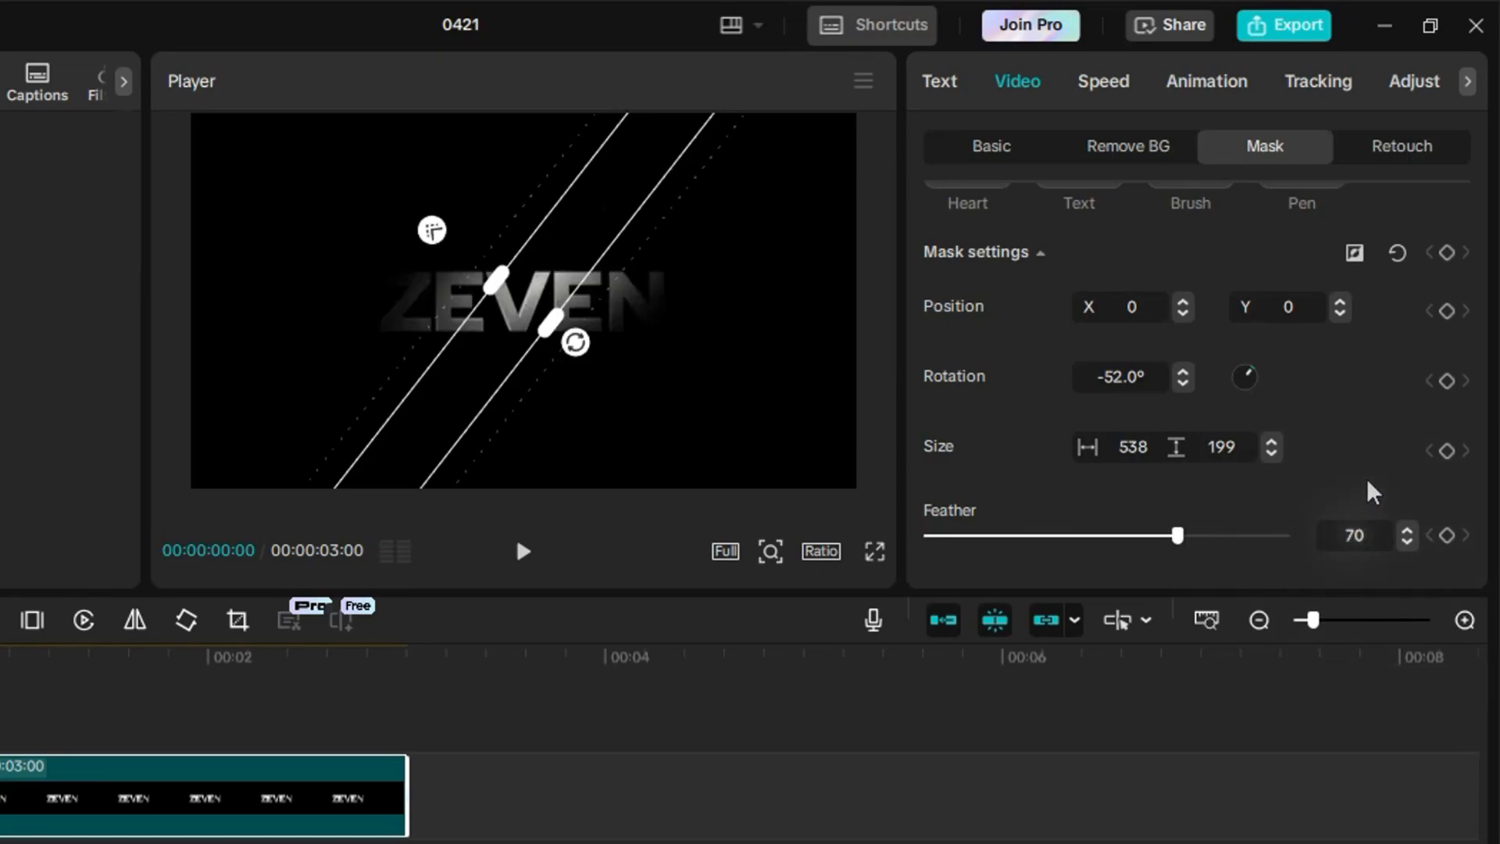
Keyframe the mask to sweep diagonally from the text's upper left at the start to X 676, Y -328 at 3 seconds, and preview it.
click(1446, 415)
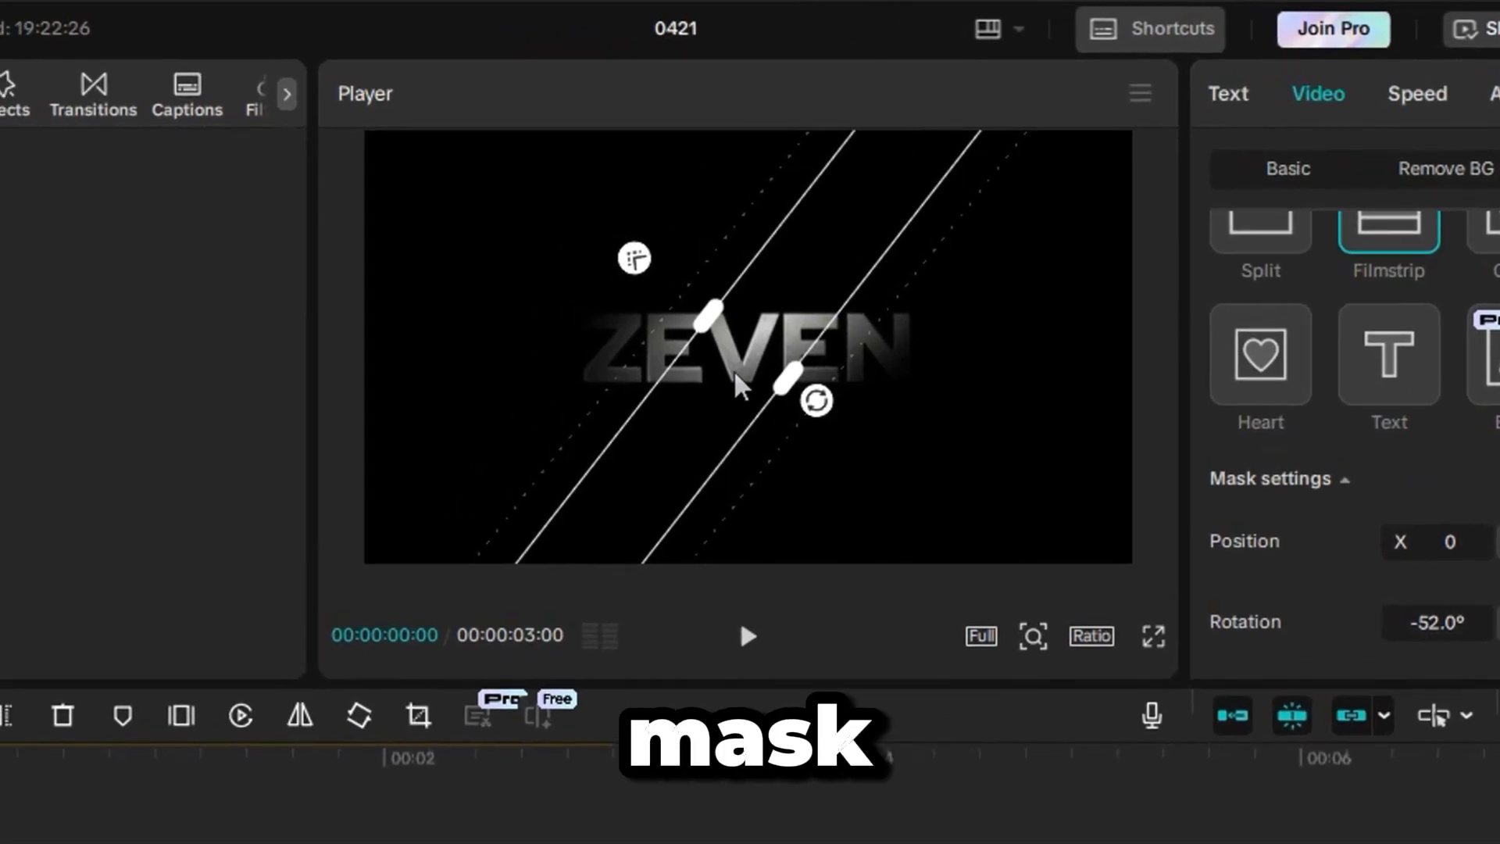
drag(507, 335, 416, 260)
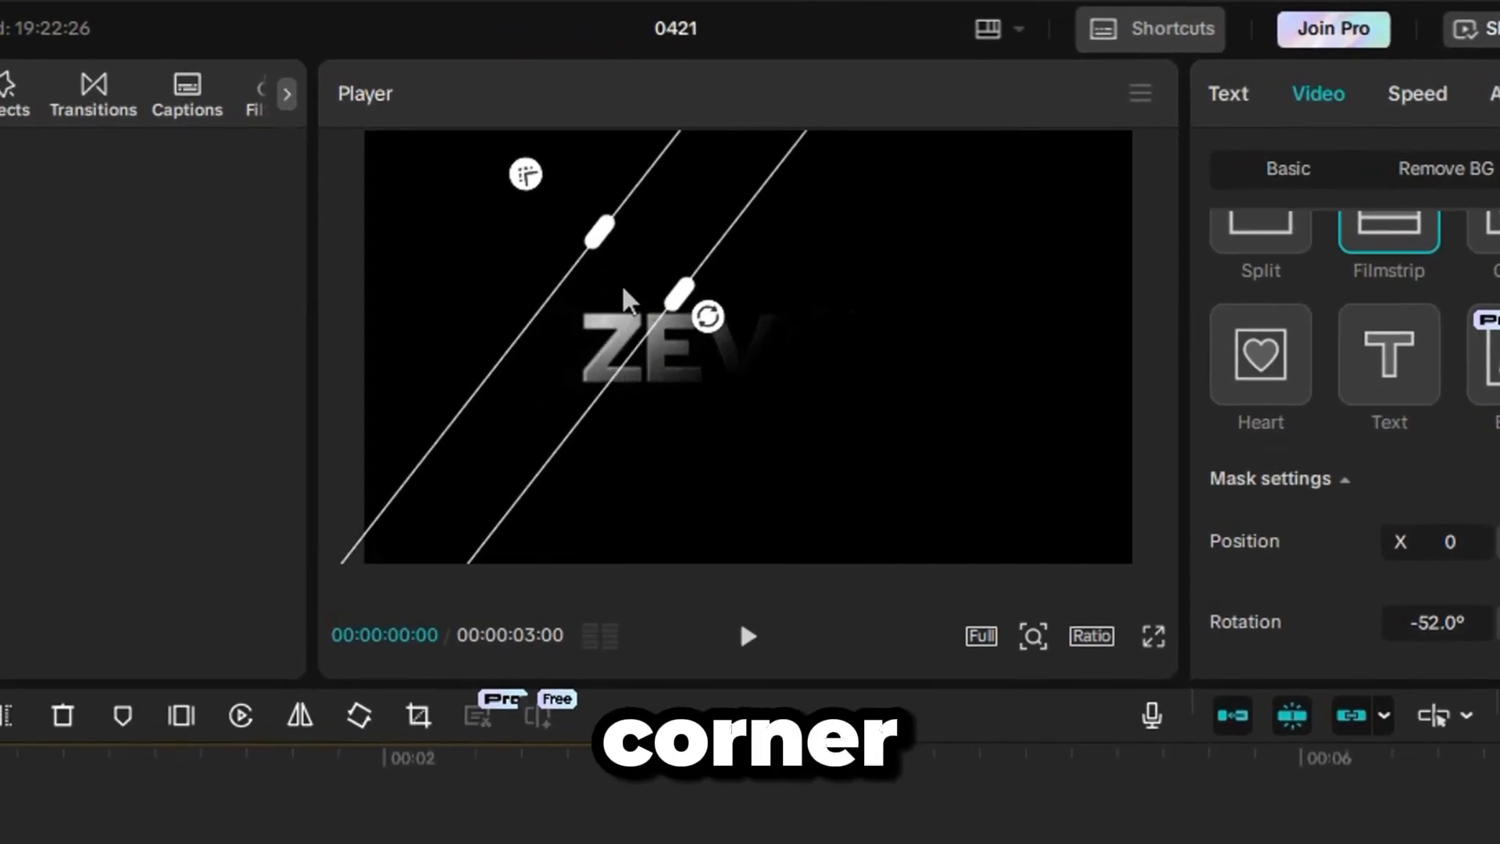
drag(624, 290, 977, 513)
click(613, 764)
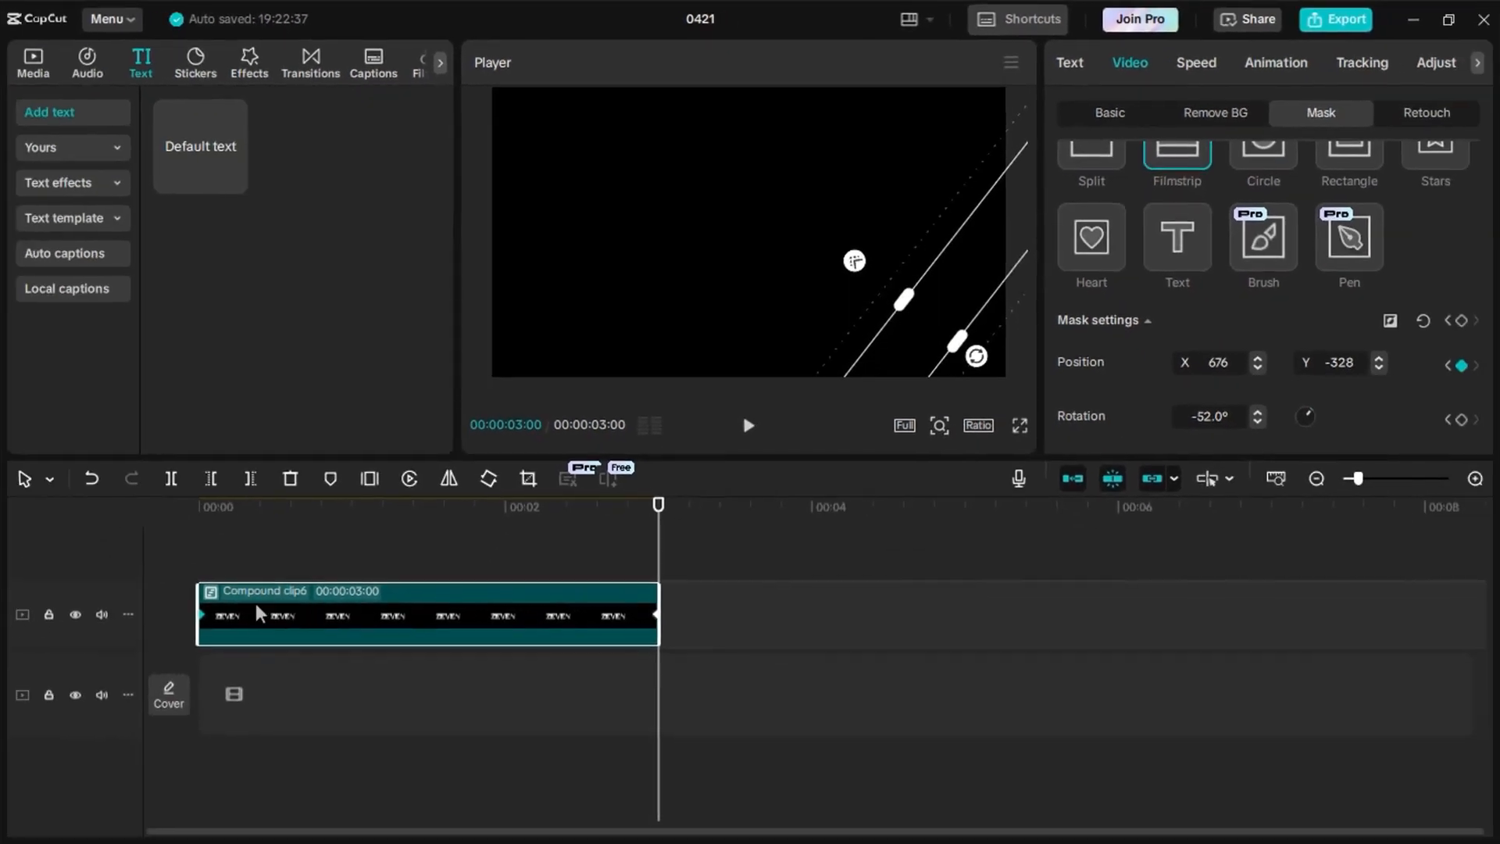
click(170, 560)
key(space)
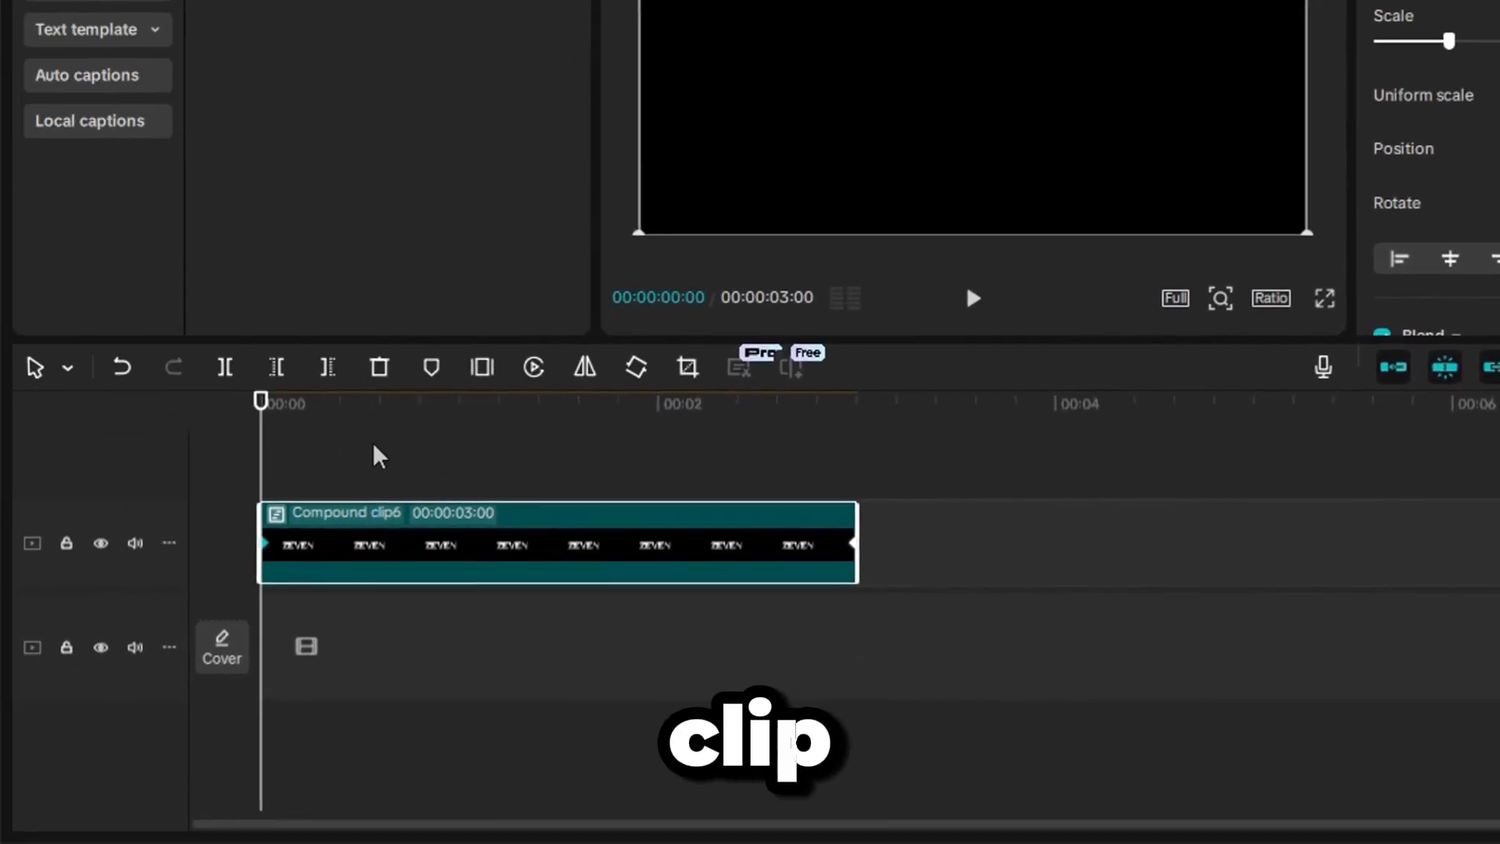
Set the clip's scale to 80% at the 3-second mark for a gradual shrink, and nest the clip in a new compound clip.
text(8)
key(Return)
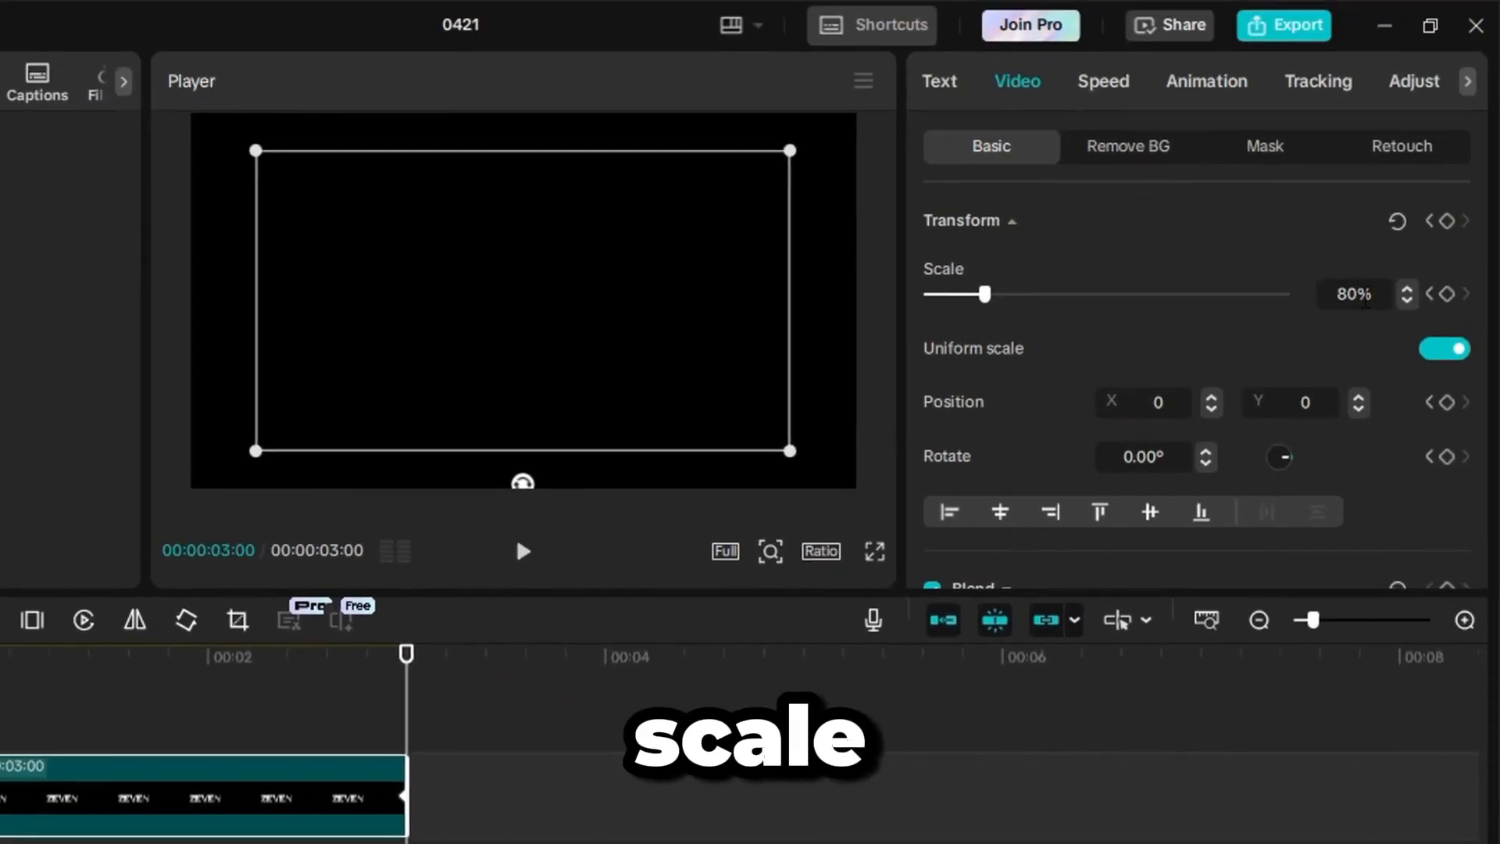
click(1472, 242)
scroll(1471, 242, up, 6)
scroll(1363, 300, up, 13)
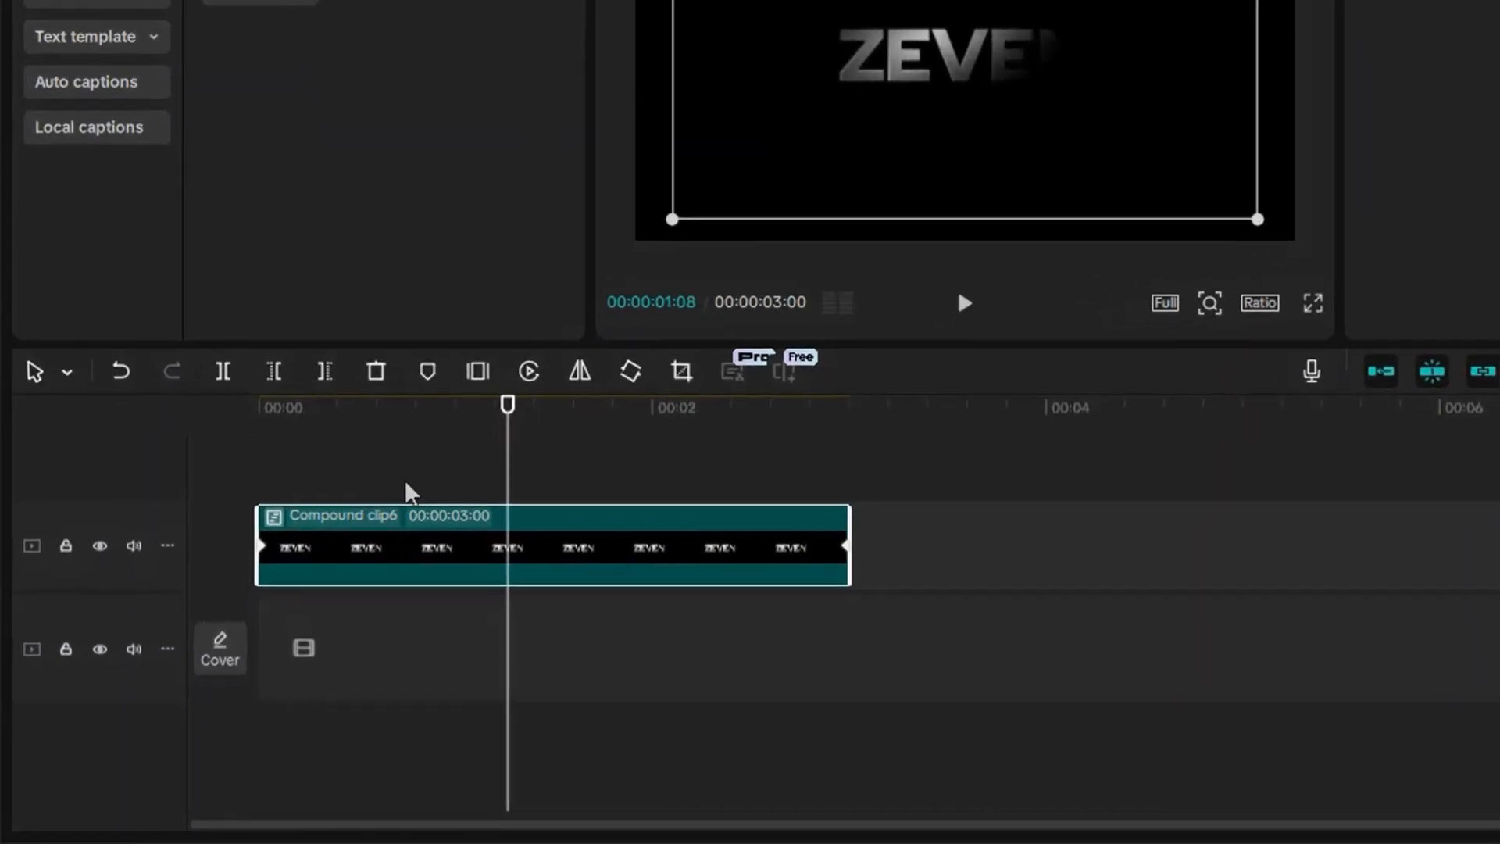
right_click(421, 539)
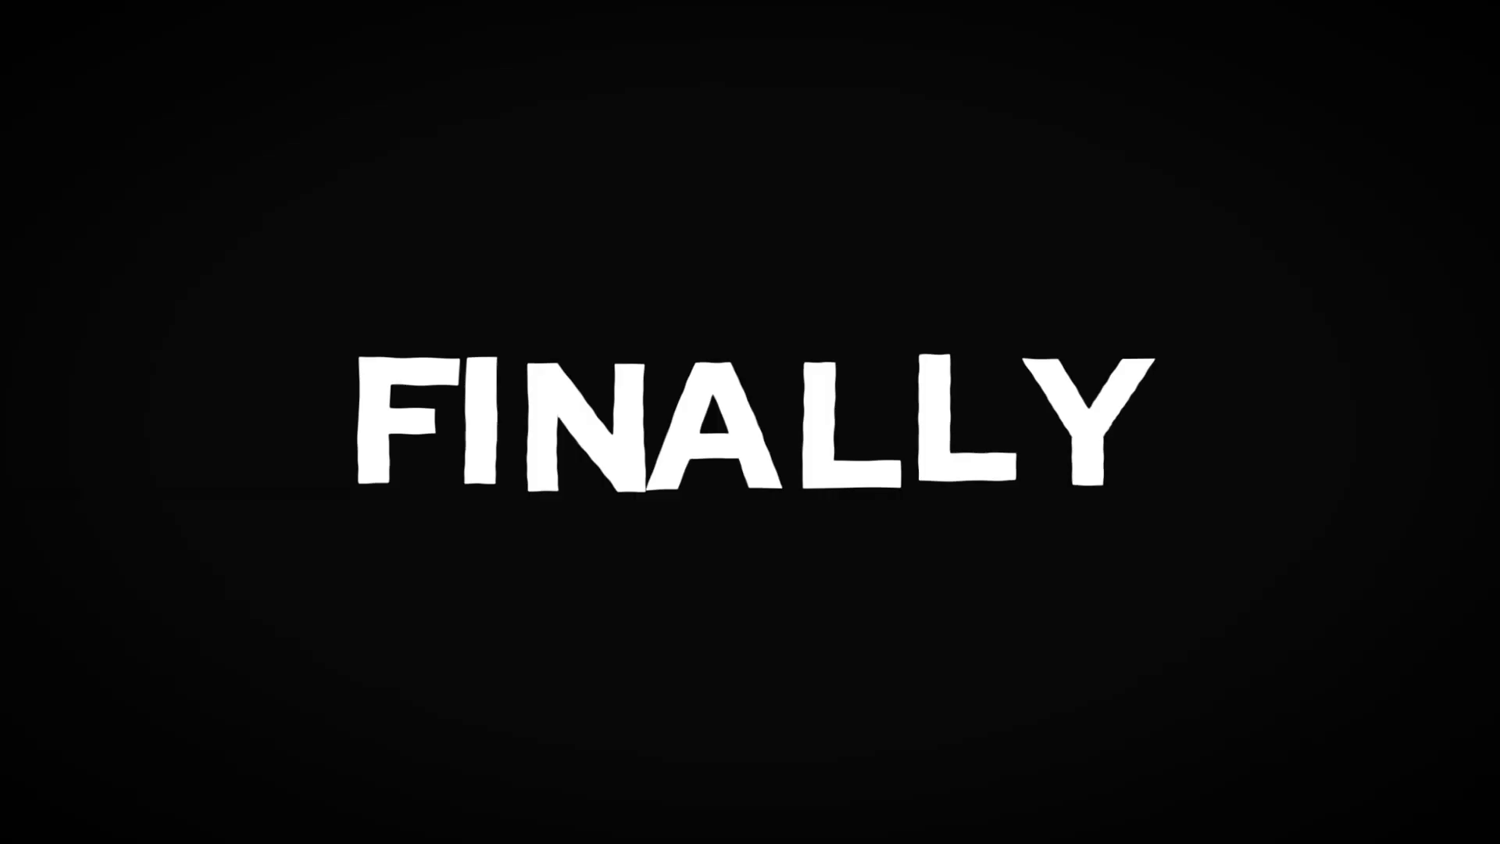
Add the Glow 2 light effect above the compound clip from its start, adjust the Glow strength, and raise Size to the maximum.
drag(292, 377, 247, 692)
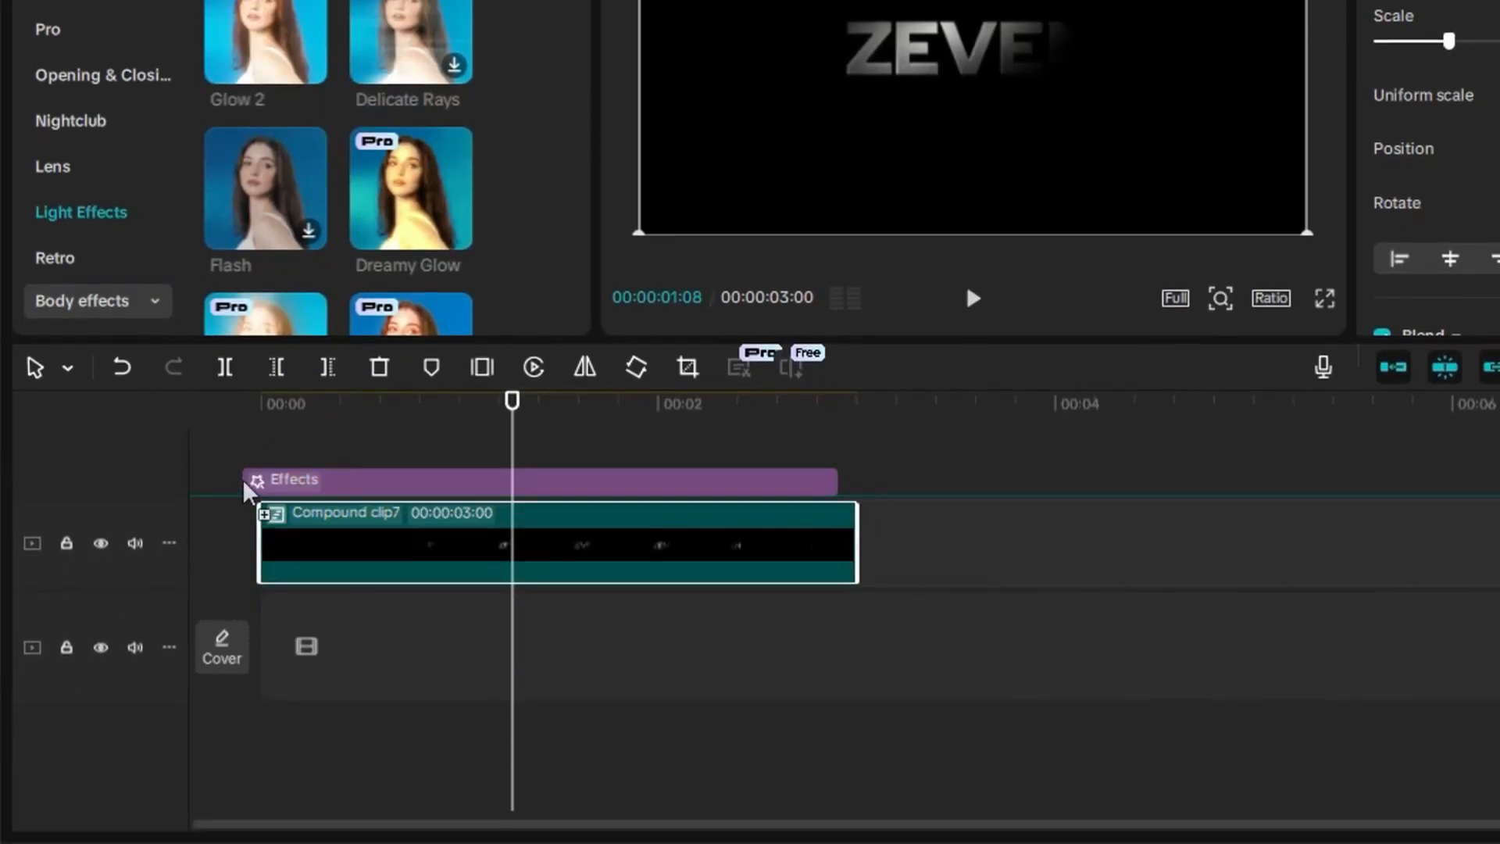
drag(245, 484, 246, 485)
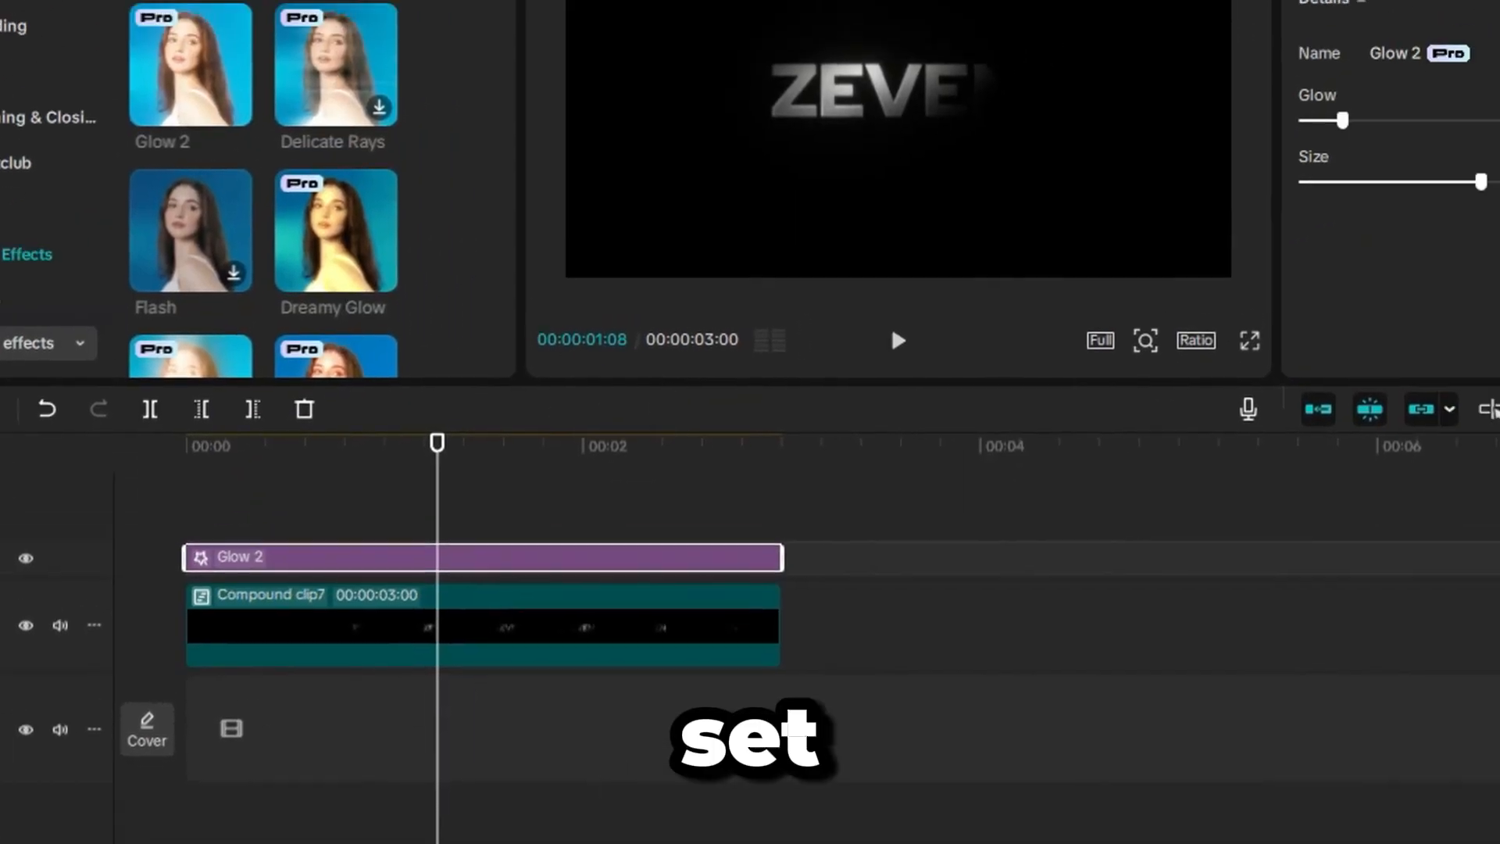
click(1380, 334)
drag(1105, 392, 1289, 400)
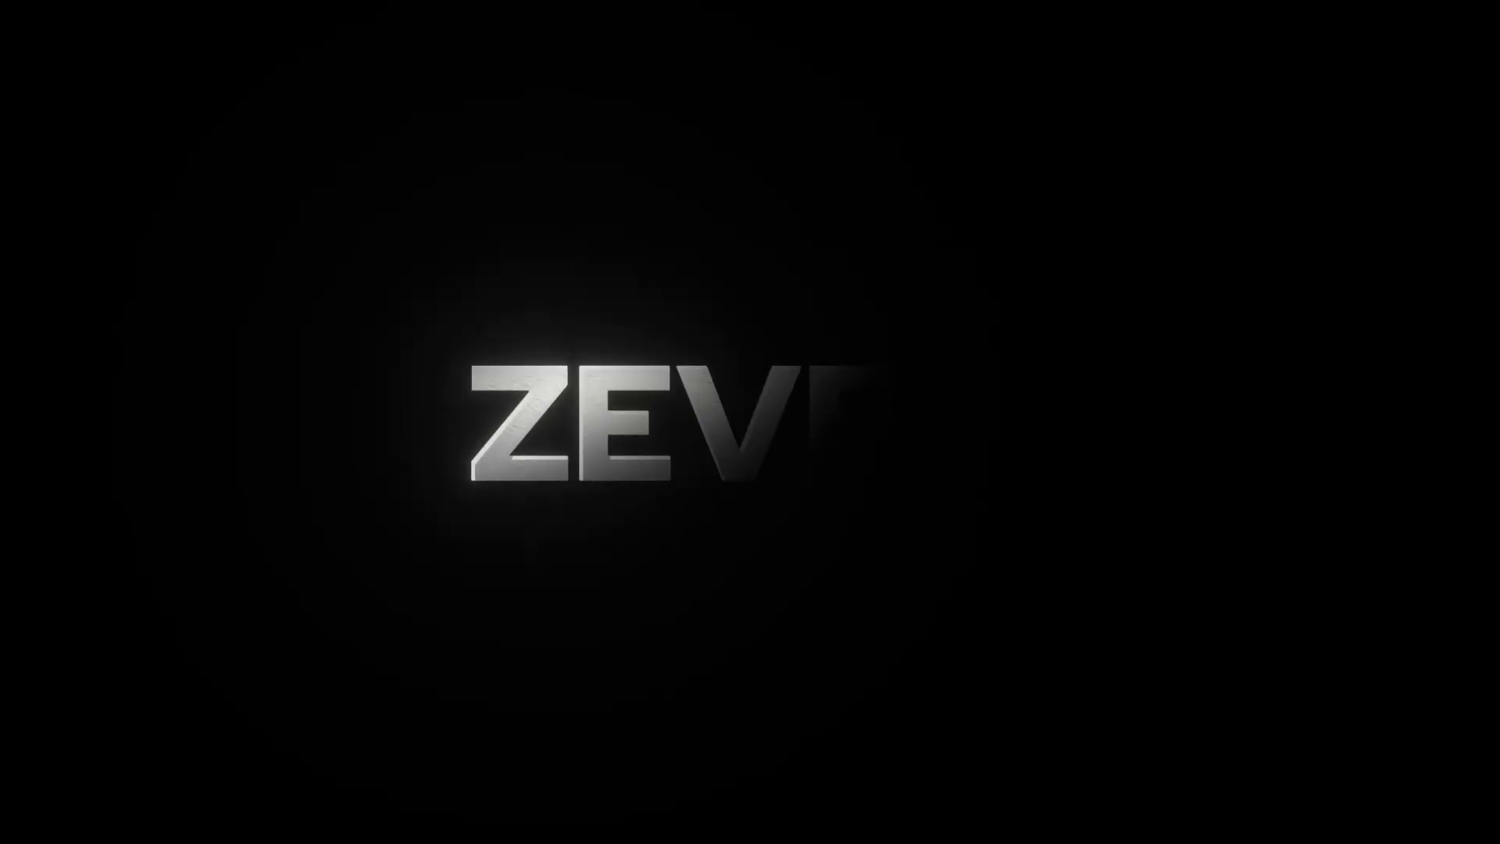